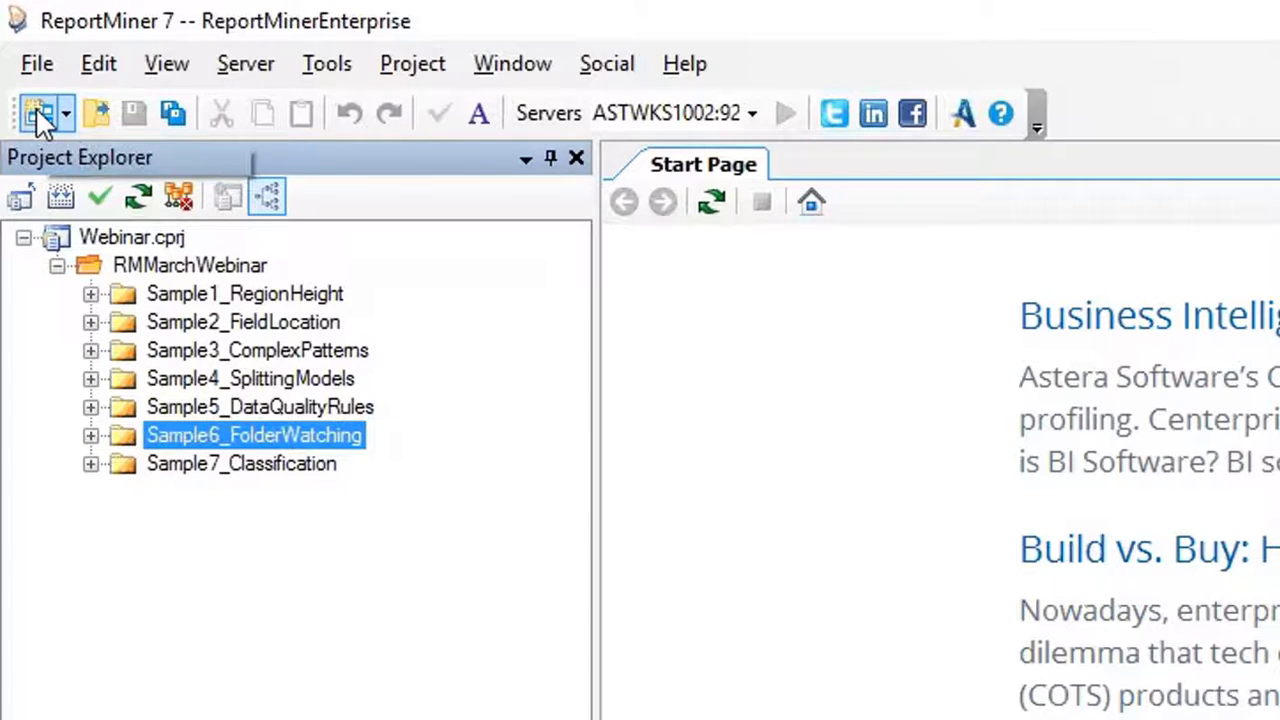
Create a new report model using VaryingRegion.txt from the Sample1_RegionHeight folder as its data file
click(38, 68)
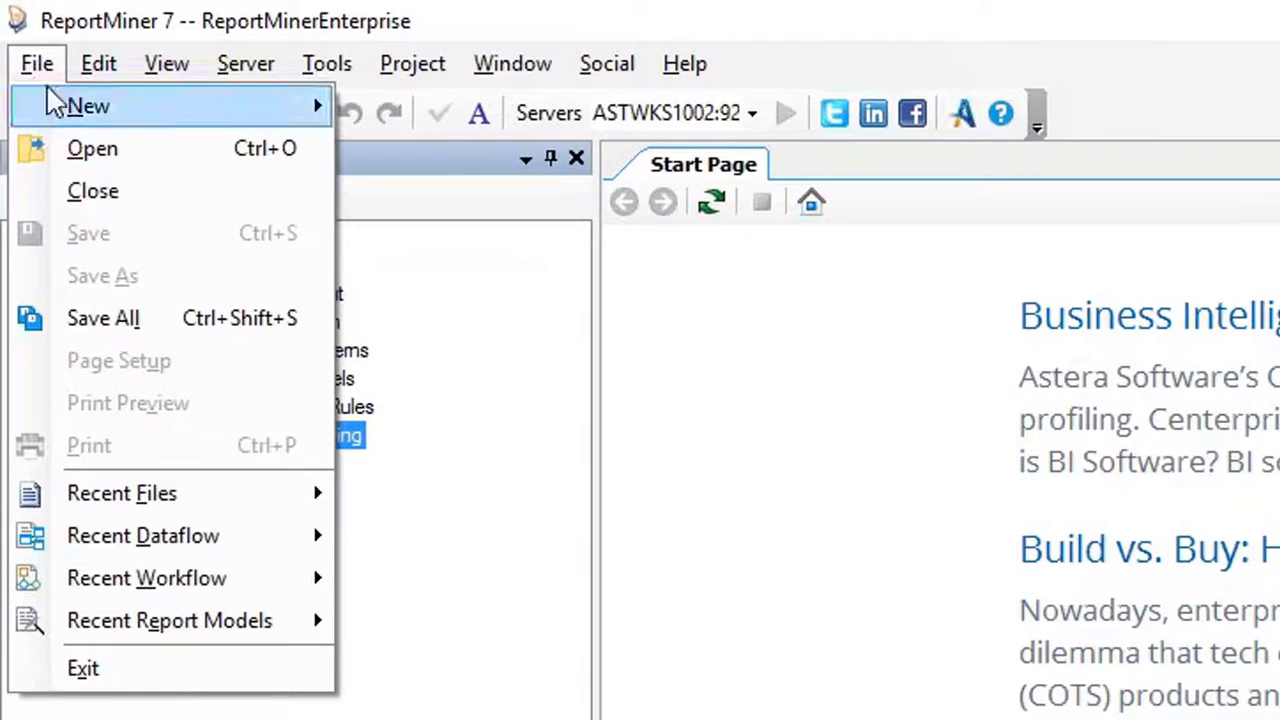
mouse_move(46, 88)
click(446, 155)
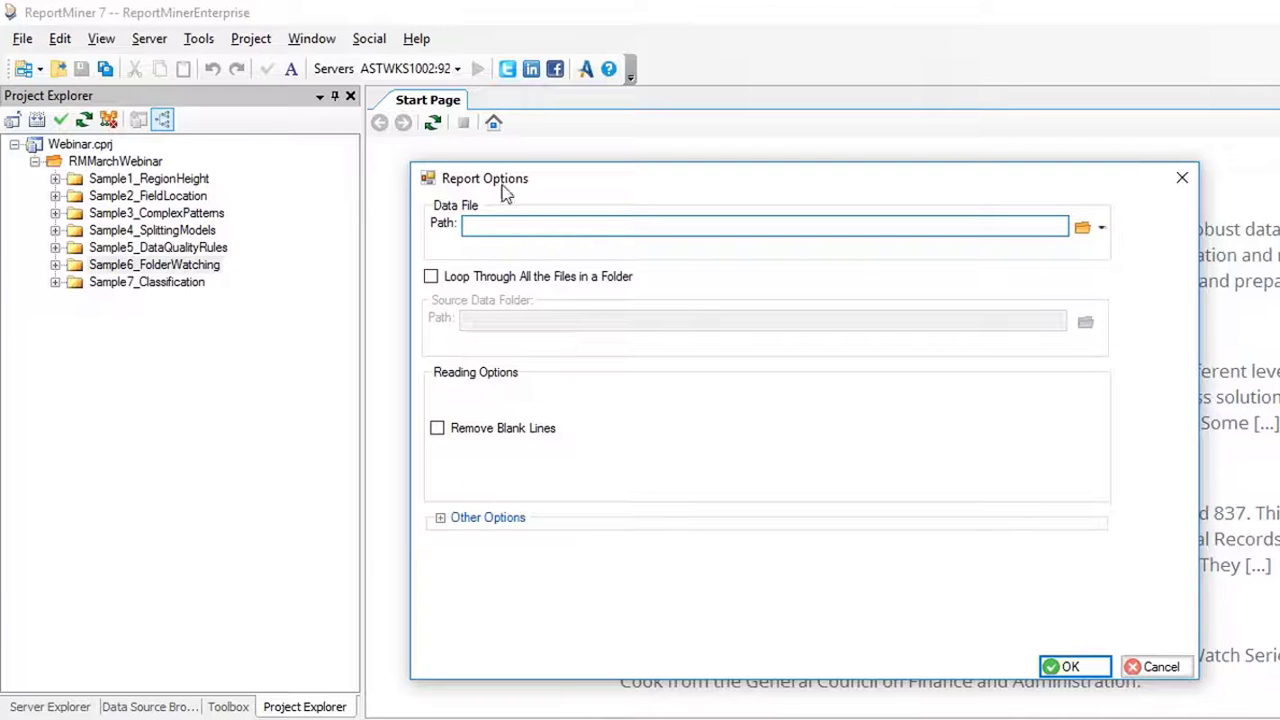
click(1083, 226)
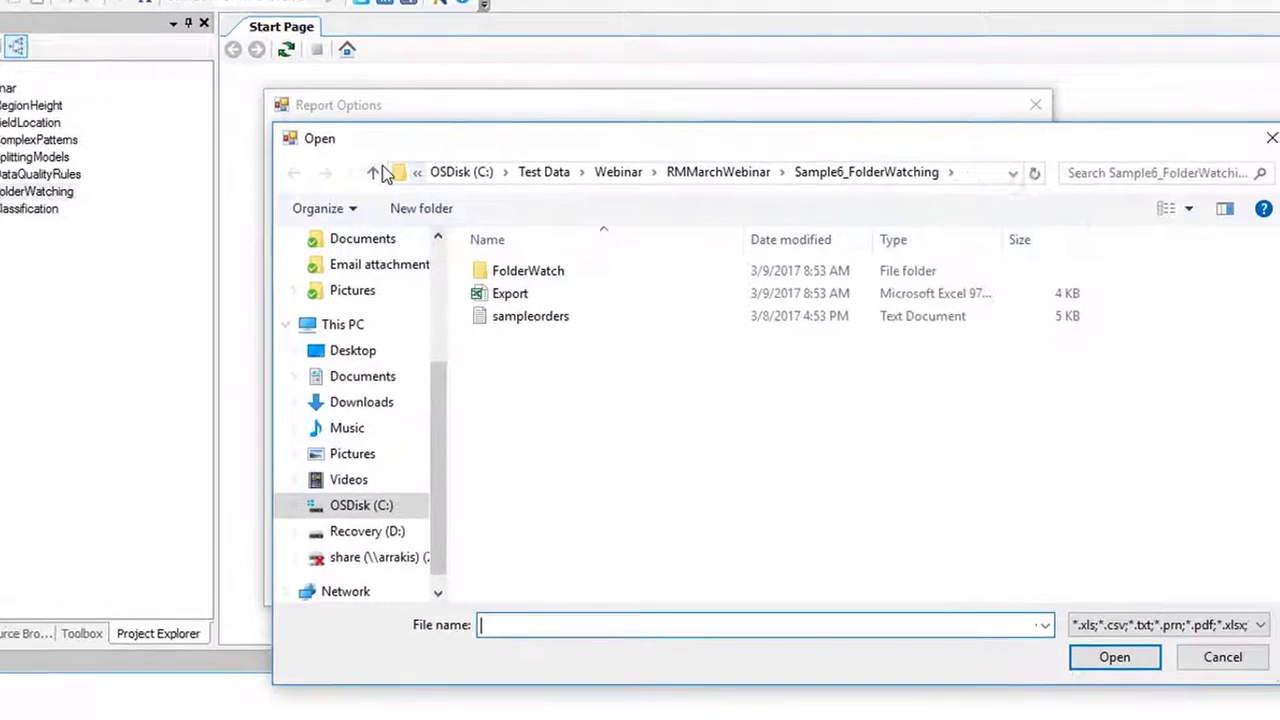
click(515, 244)
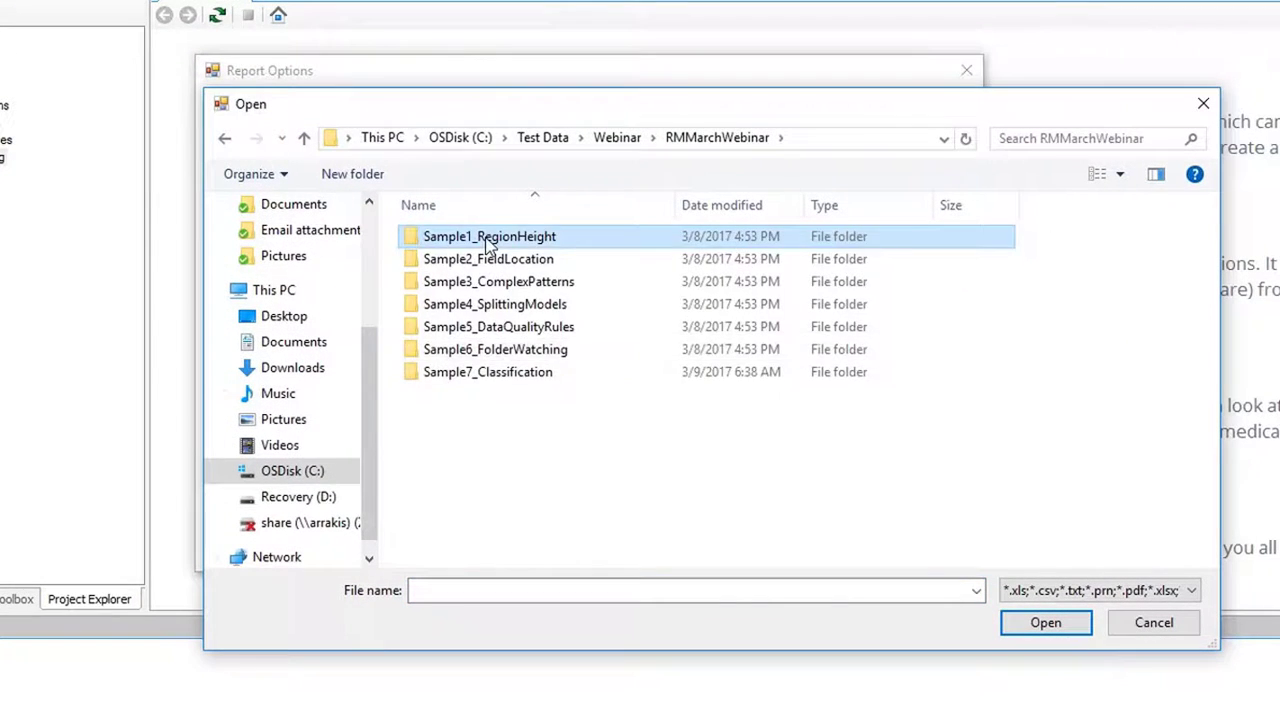
double_click(670, 341)
click(484, 240)
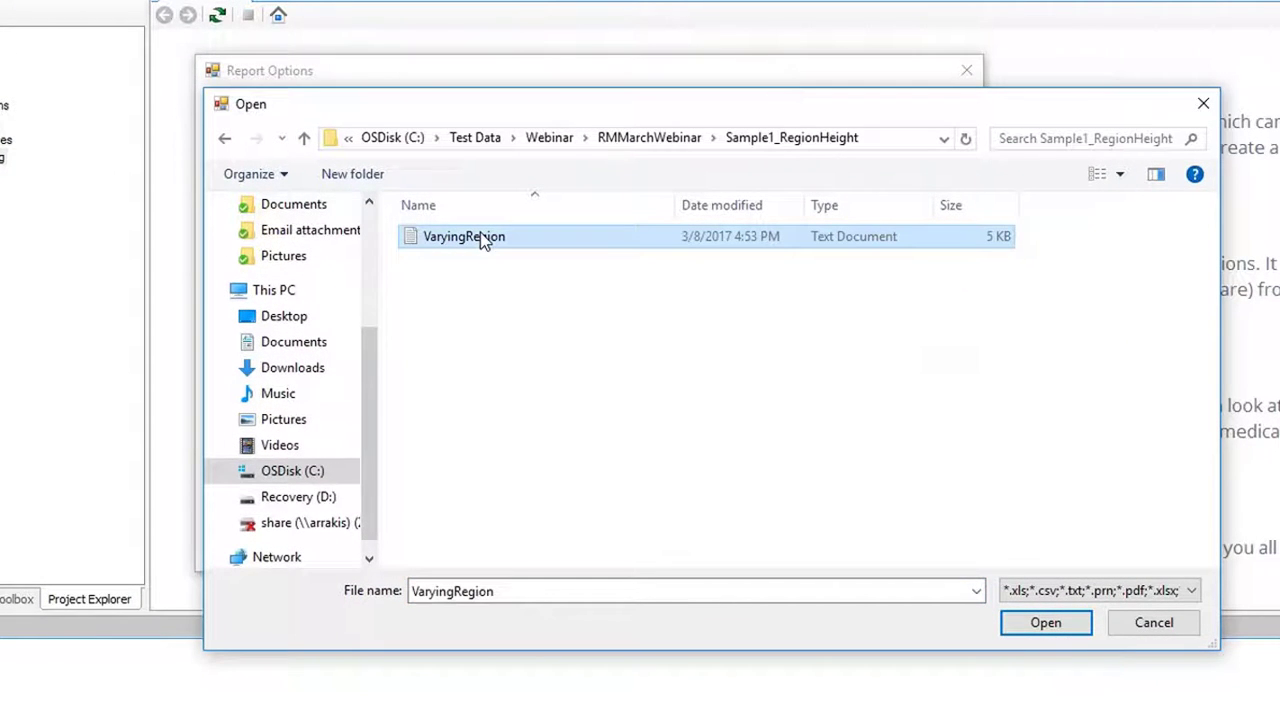
double_click(484, 240)
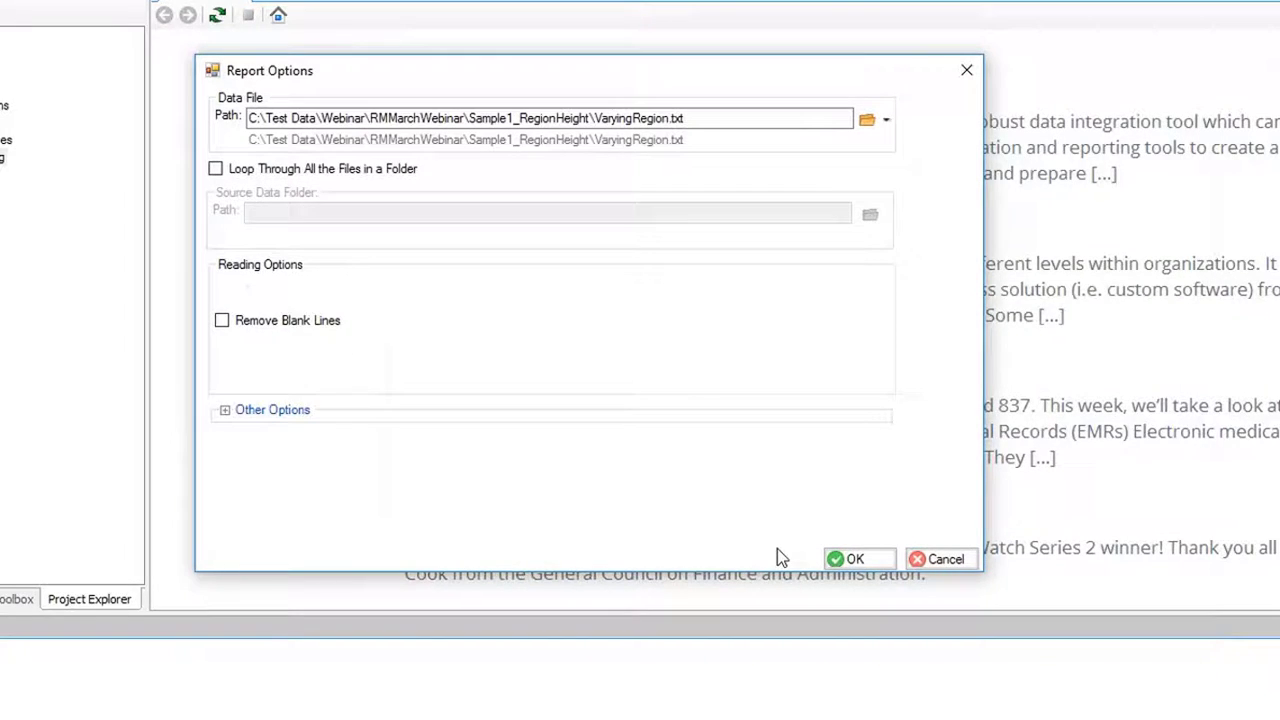
click(843, 558)
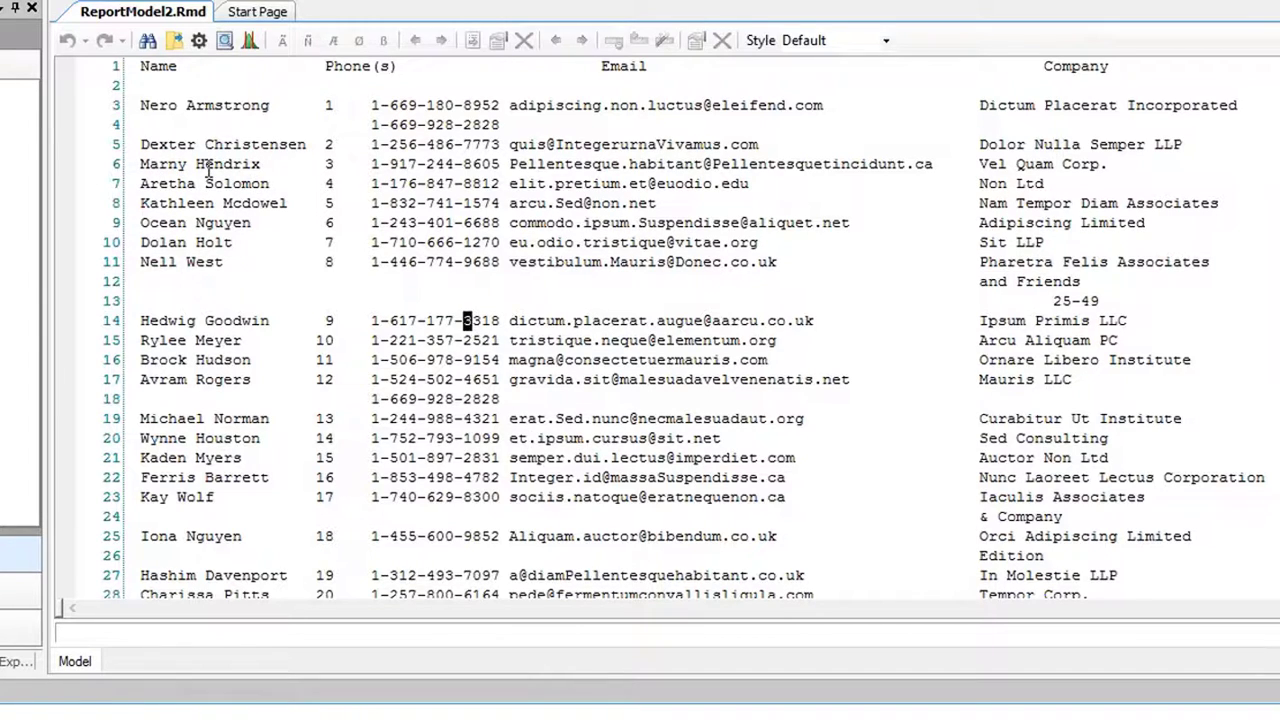
Highlight the two-line phone entry in report lines 3 and 4 to examine how values span several lines
click(427, 122)
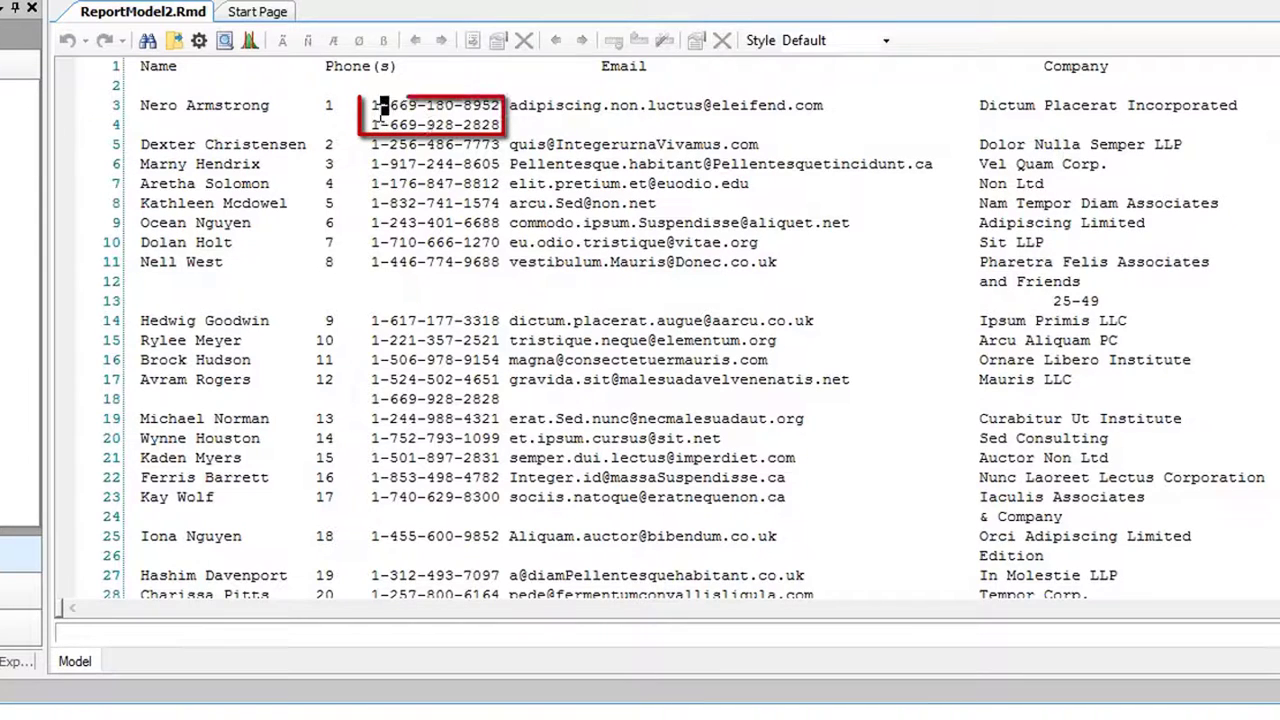
drag(371, 104, 505, 124)
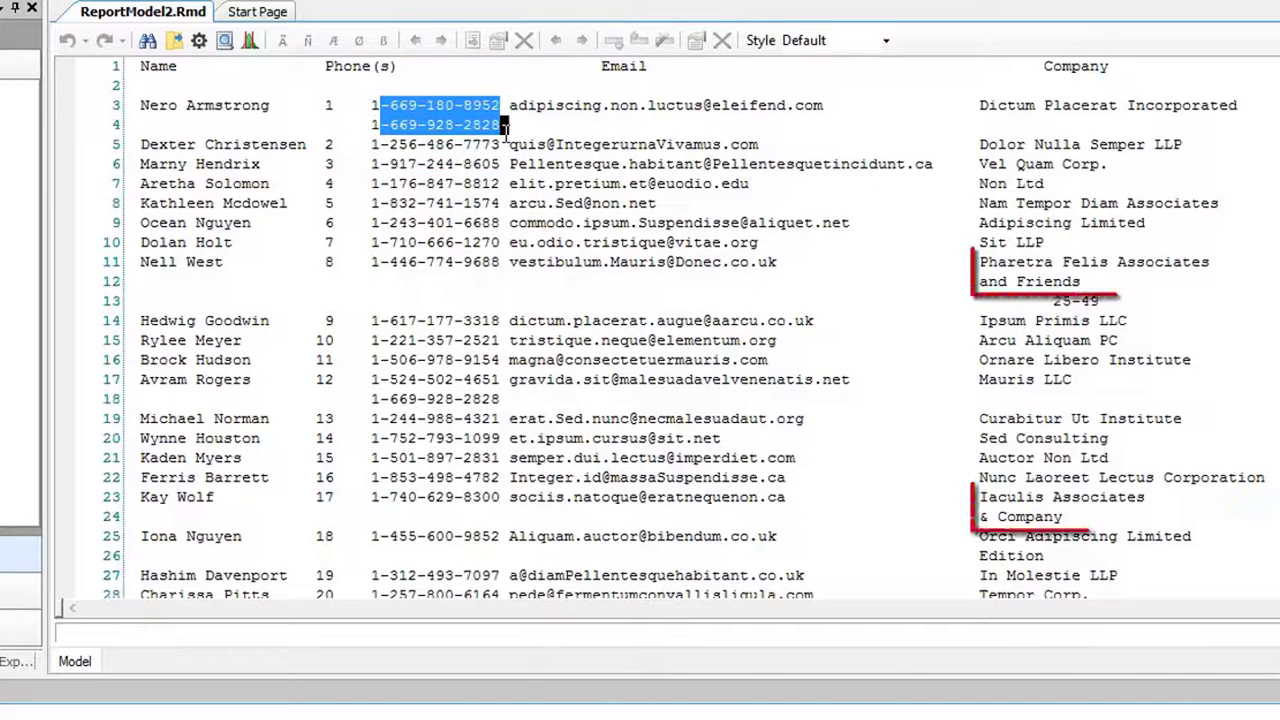
click(1102, 382)
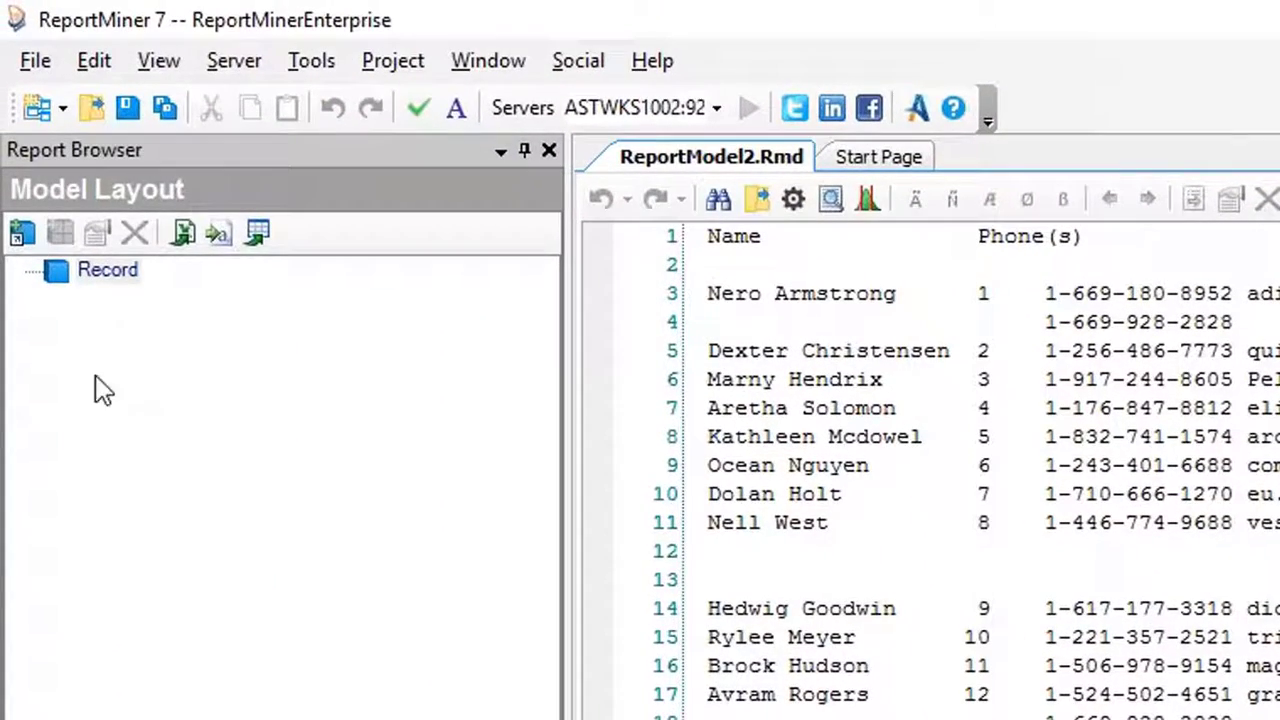
Add a data region under Record and define its pattern as any digit in the record number column
right_click(112, 290)
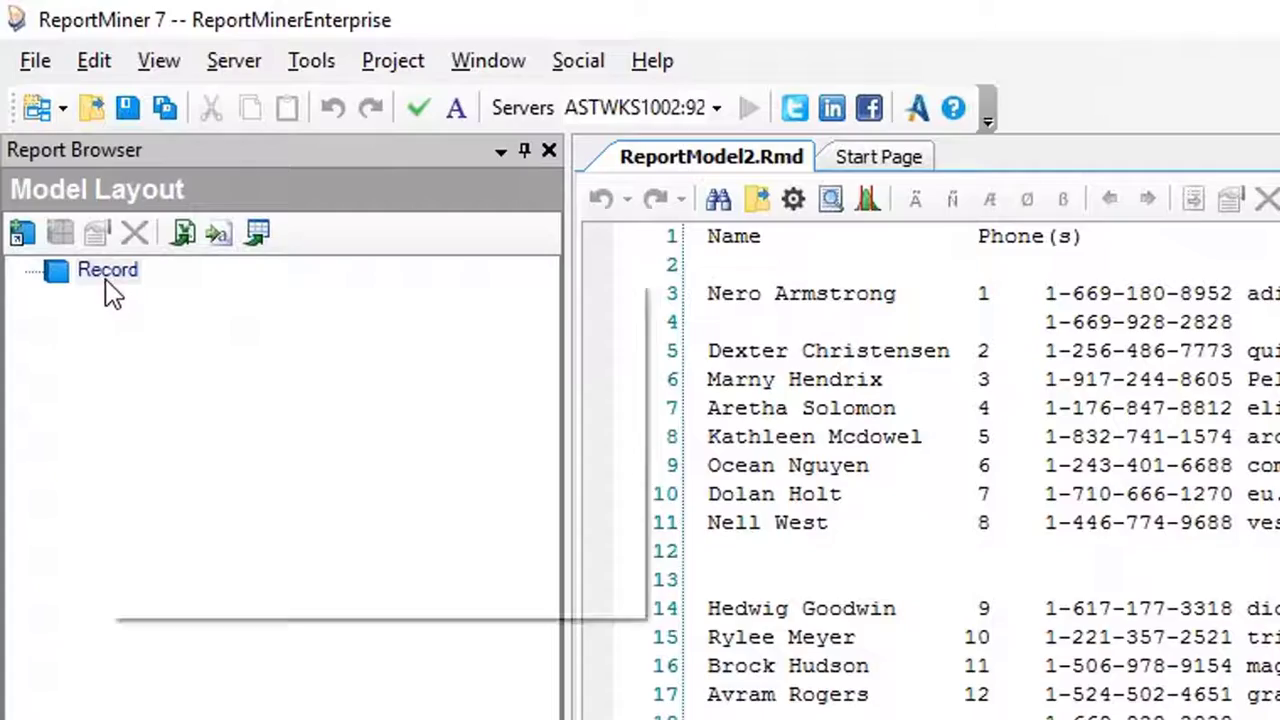
click(180, 347)
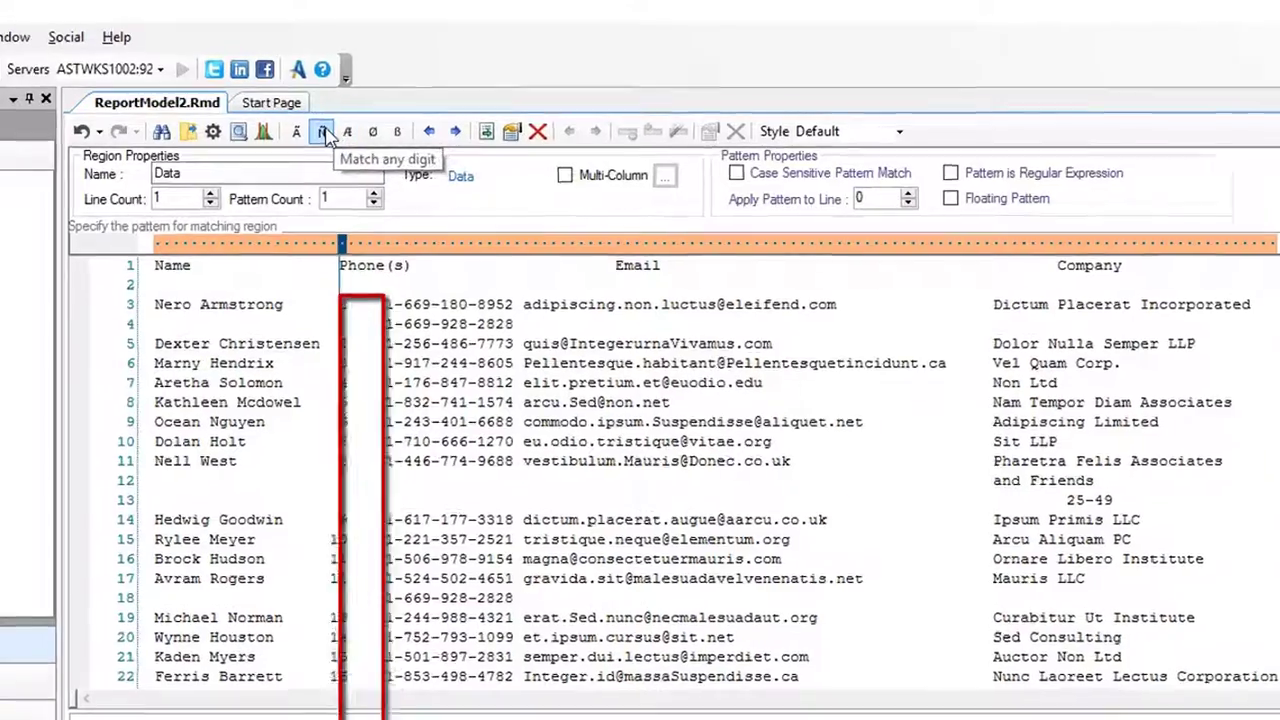
click(316, 132)
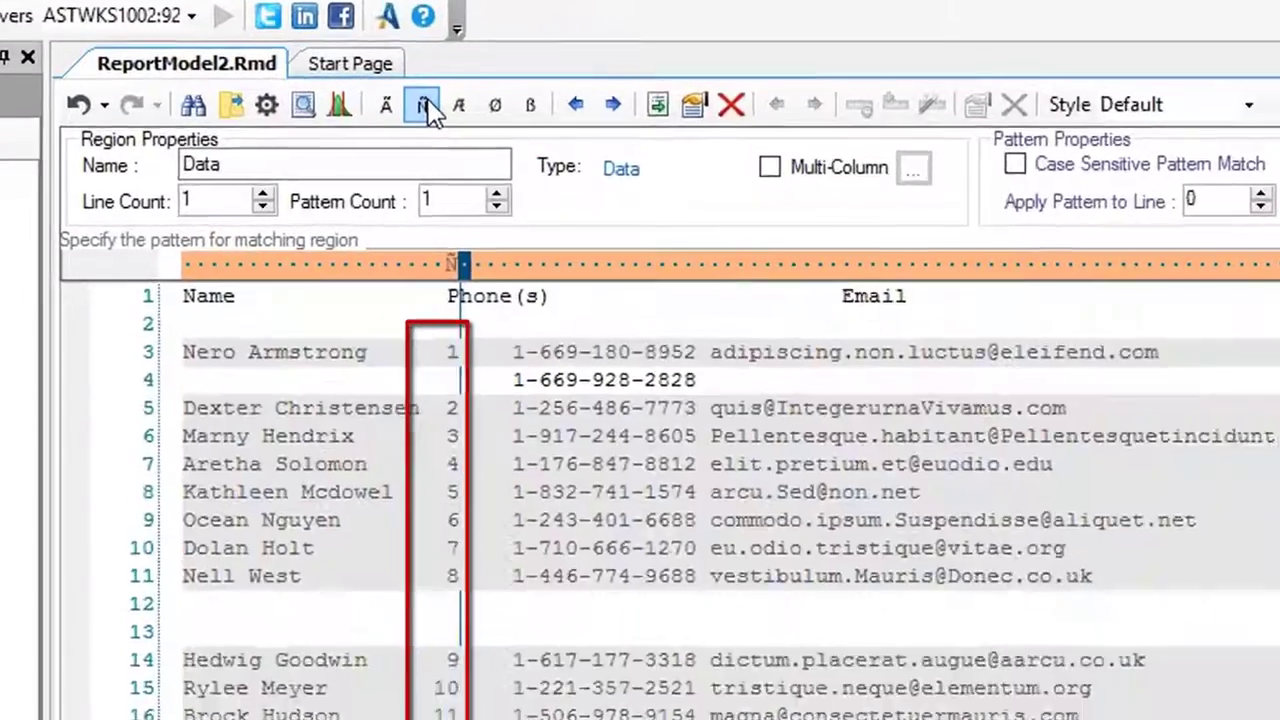
click(676, 352)
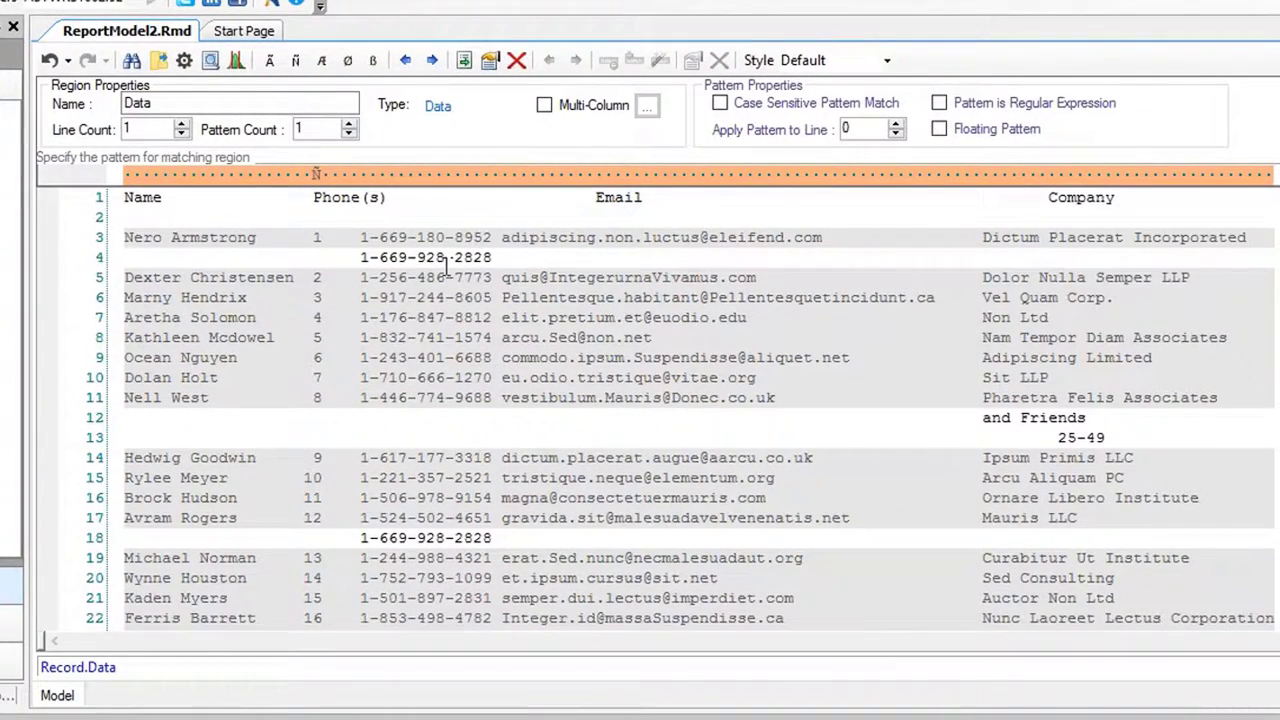
click(437, 257)
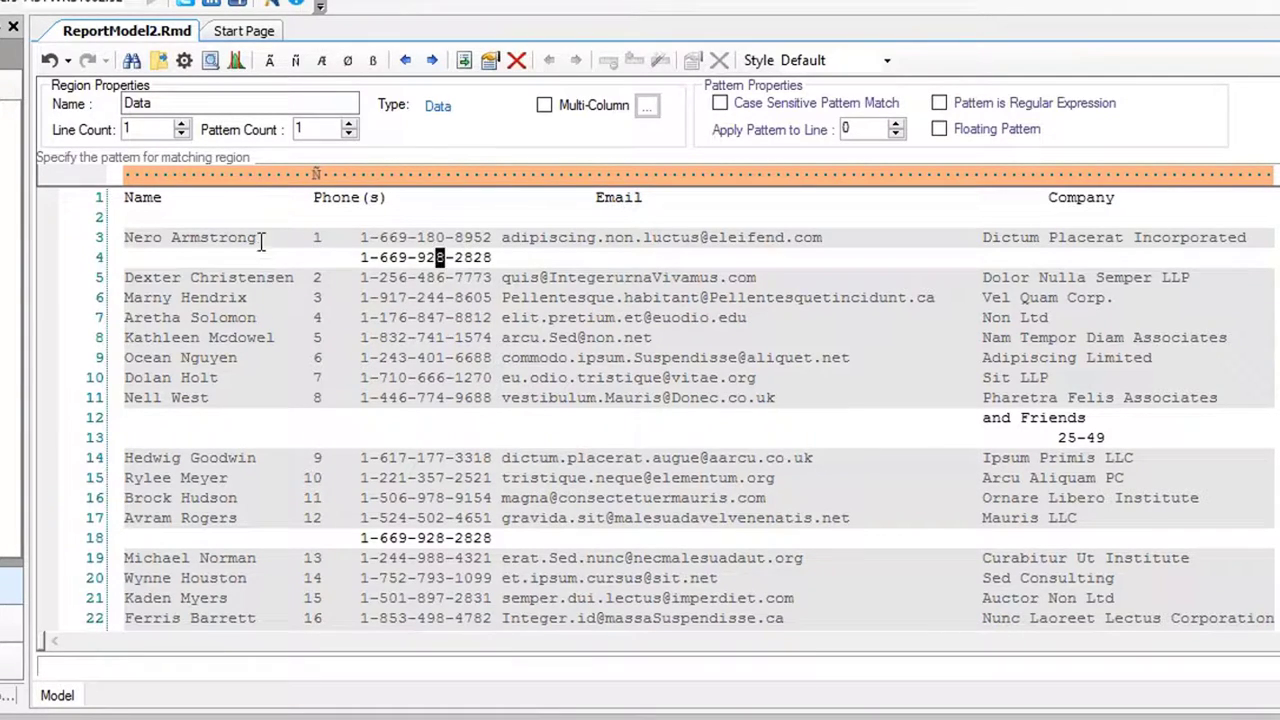
Add data fields to the region for the name column and the record number column
drag(275, 240, 125, 240)
right_click(128, 240)
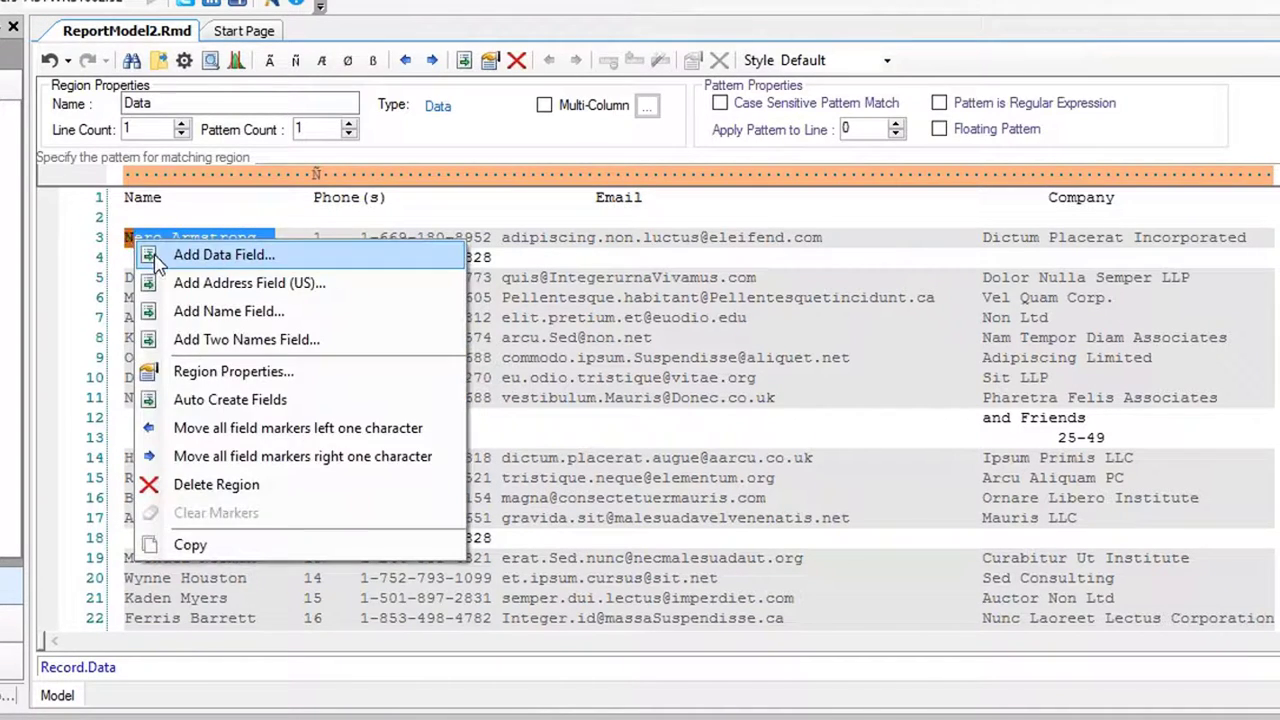
click(160, 256)
drag(345, 243, 304, 241)
right_click(322, 240)
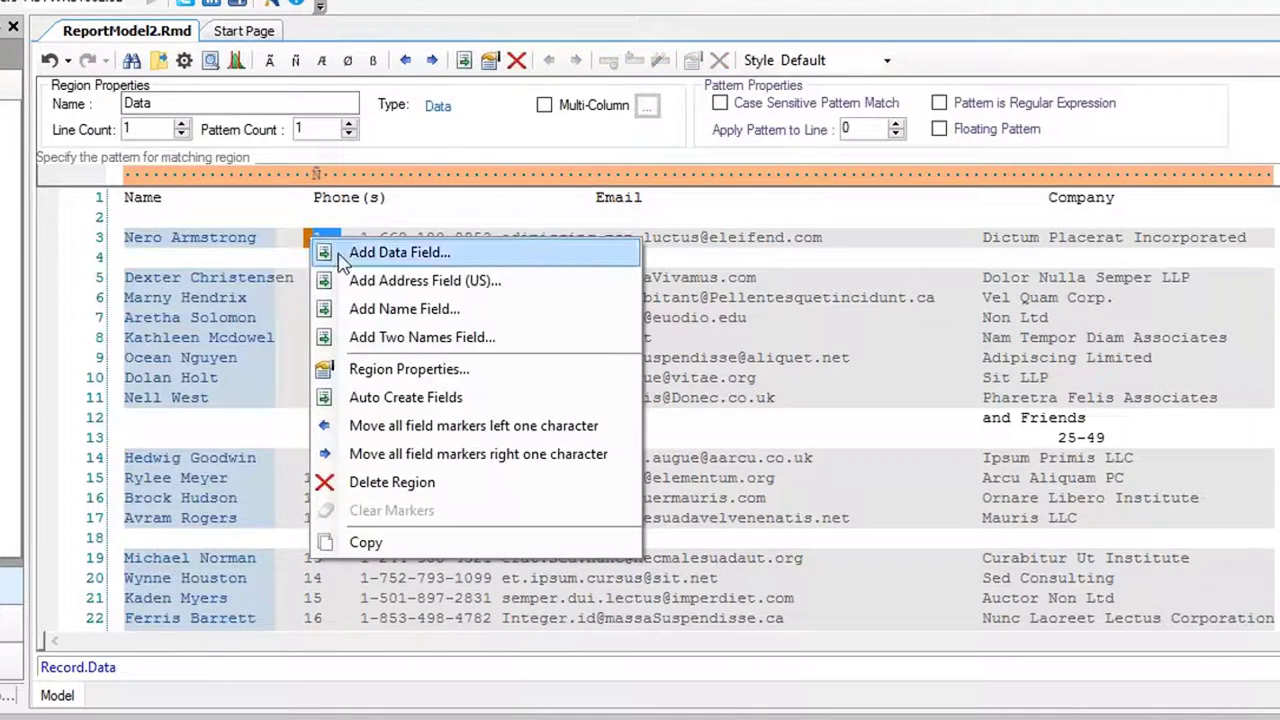
click(345, 256)
Extend the name field's length to 18 characters so it covers the longer names
click(258, 290)
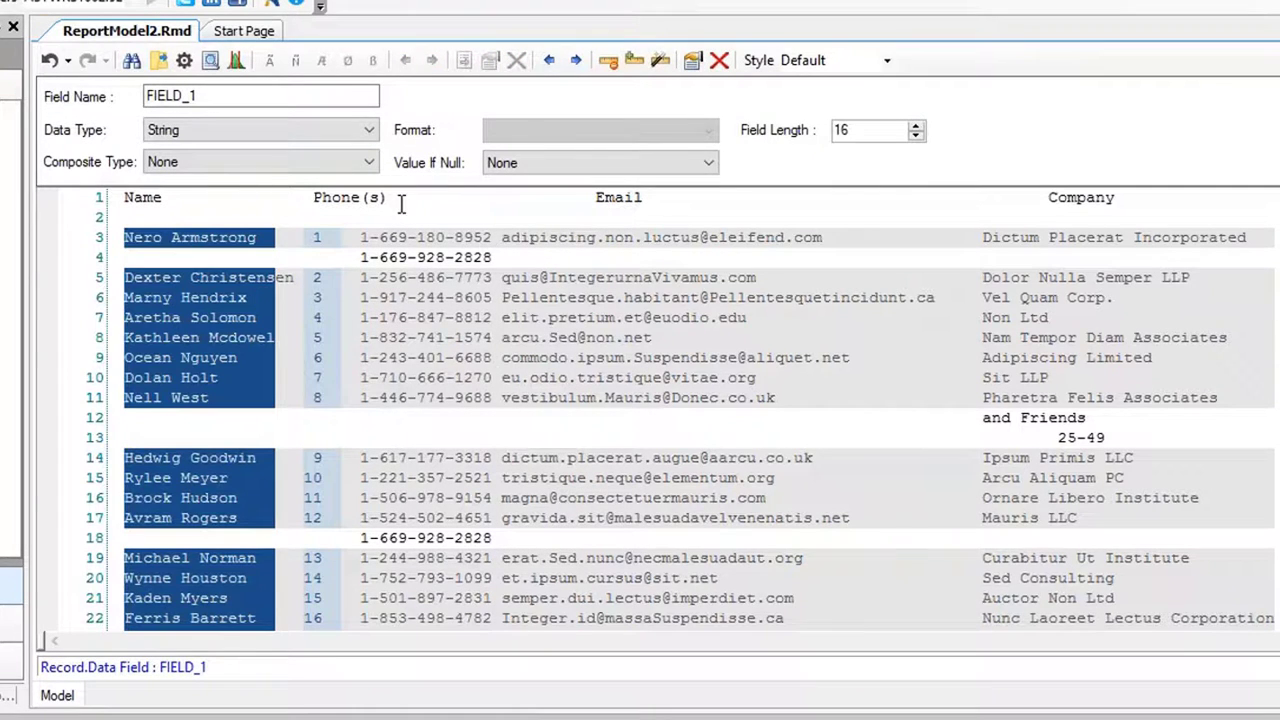
click(634, 61)
click(634, 61)
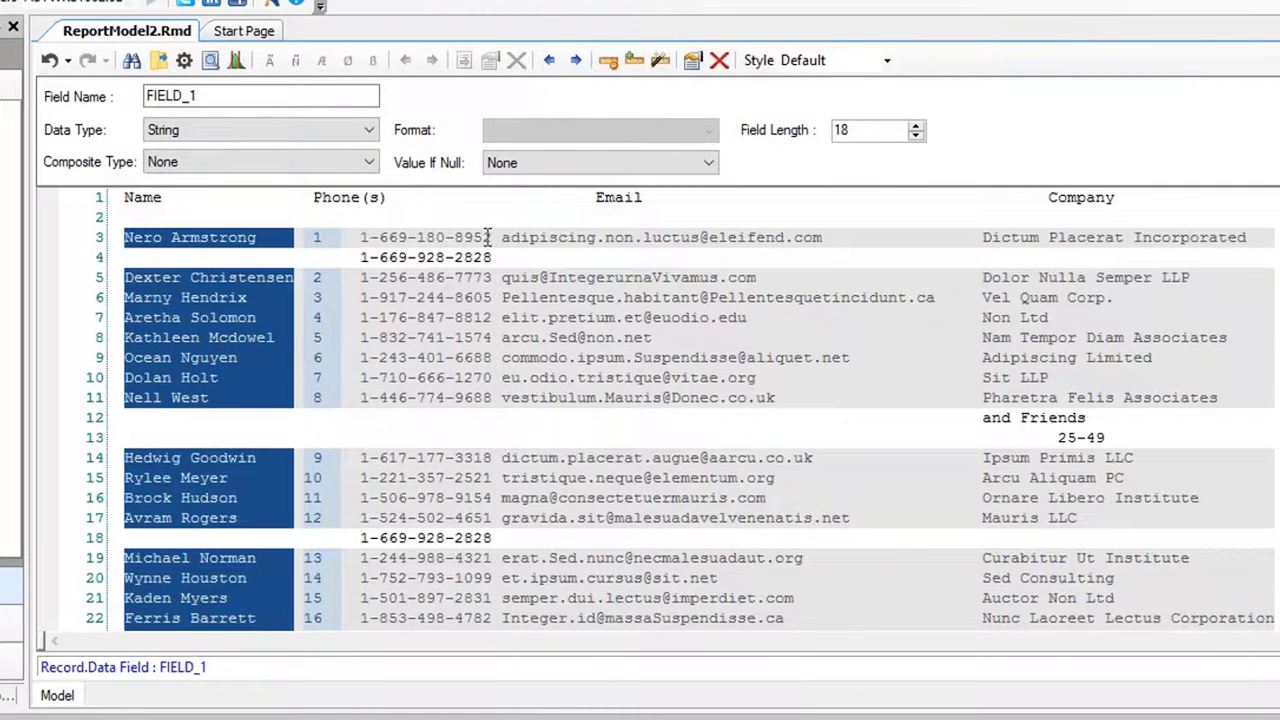
Add data fields to the region for the phone (14 characters), email and company (31 characters) columns
drag(489, 237, 364, 237)
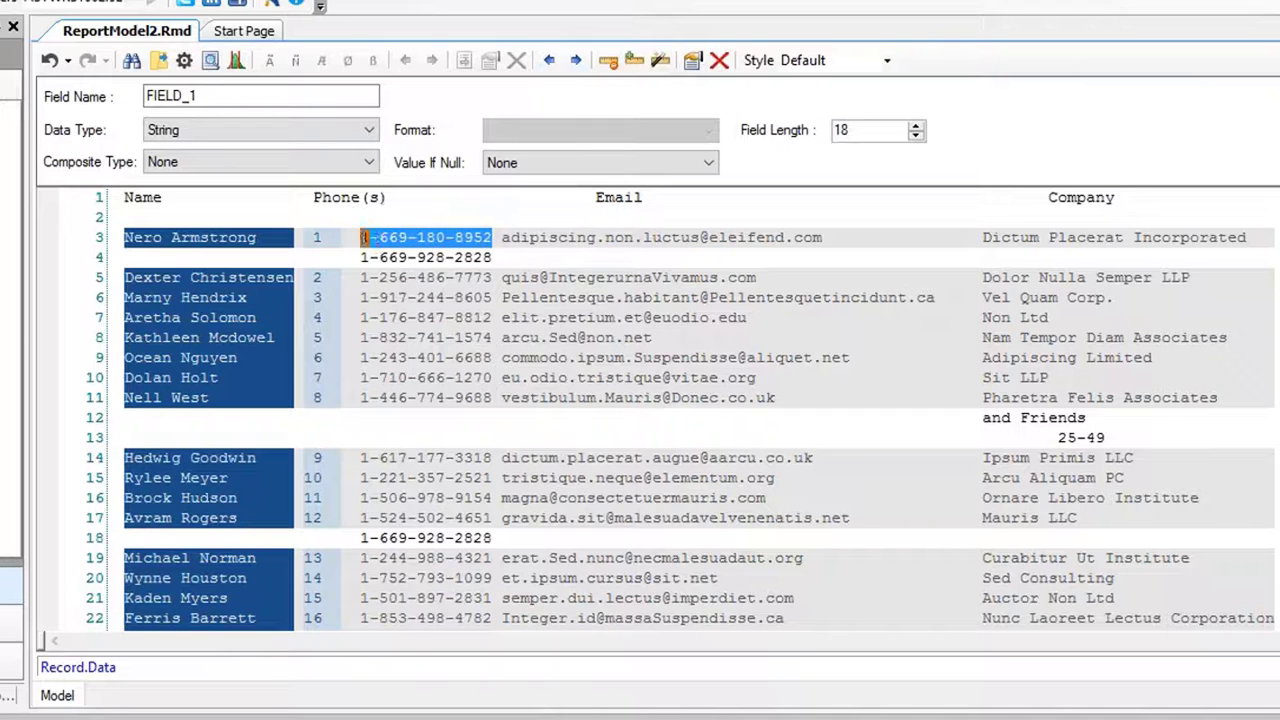
right_click(364, 237)
click(410, 249)
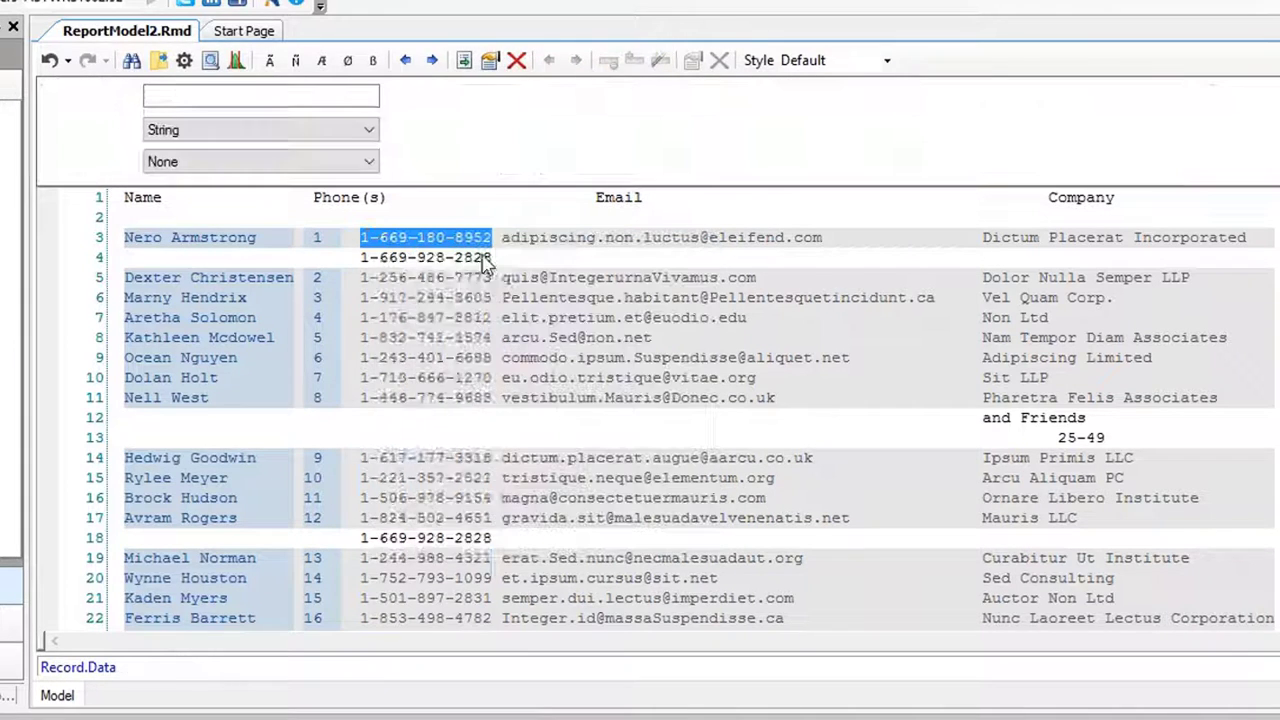
drag(958, 238, 503, 237)
right_click(503, 238)
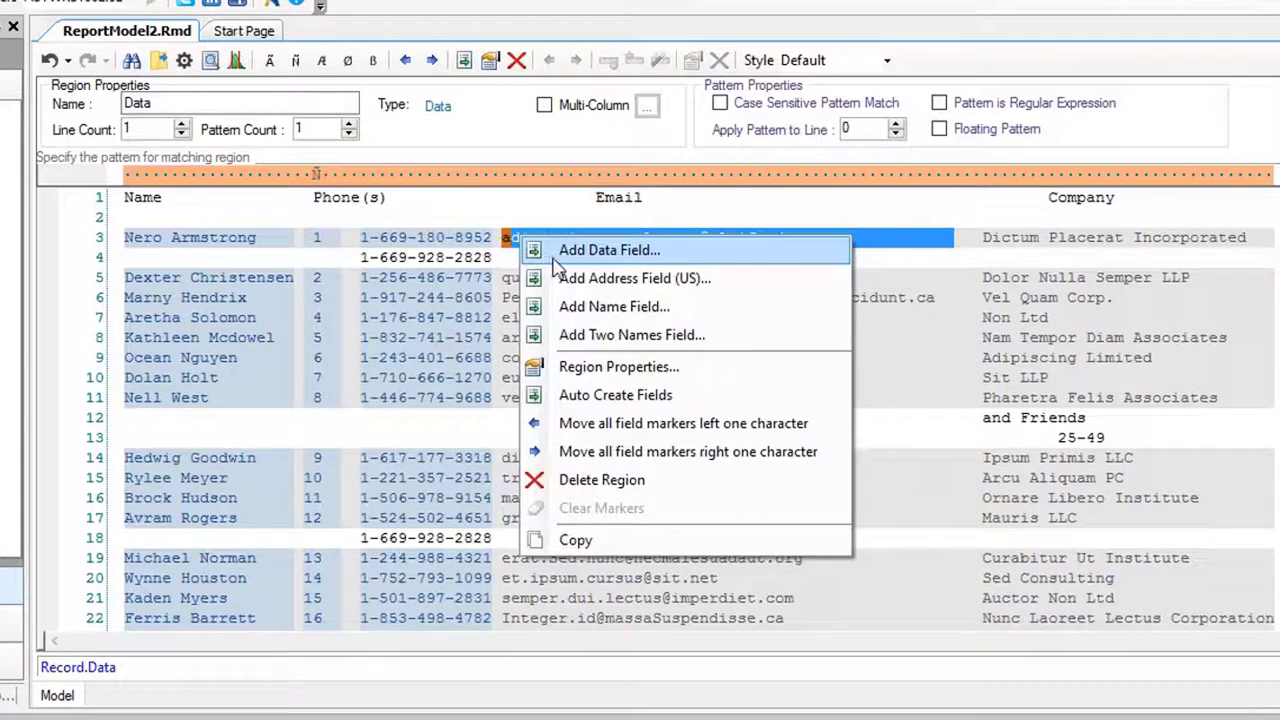
click(556, 250)
drag(1274, 246, 982, 240)
right_click(1014, 242)
click(1037, 256)
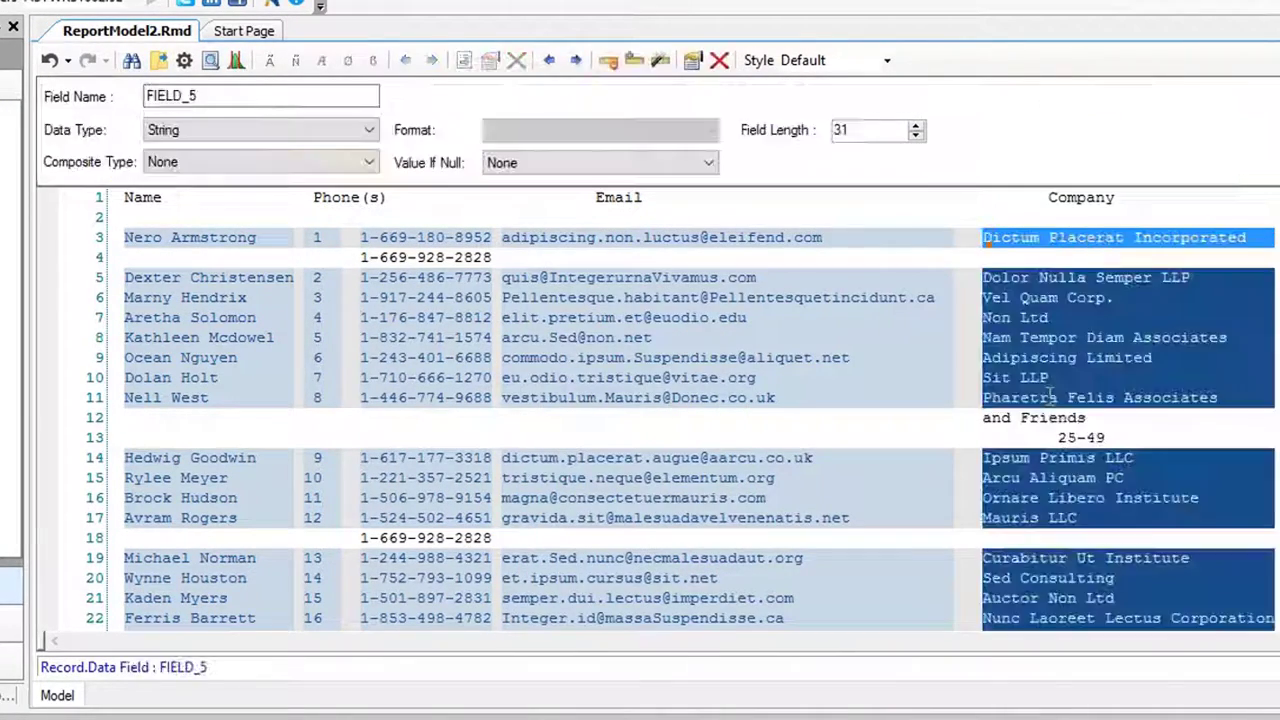
Review the name, record number, phone, email and company fields one by one in the report
click(430, 383)
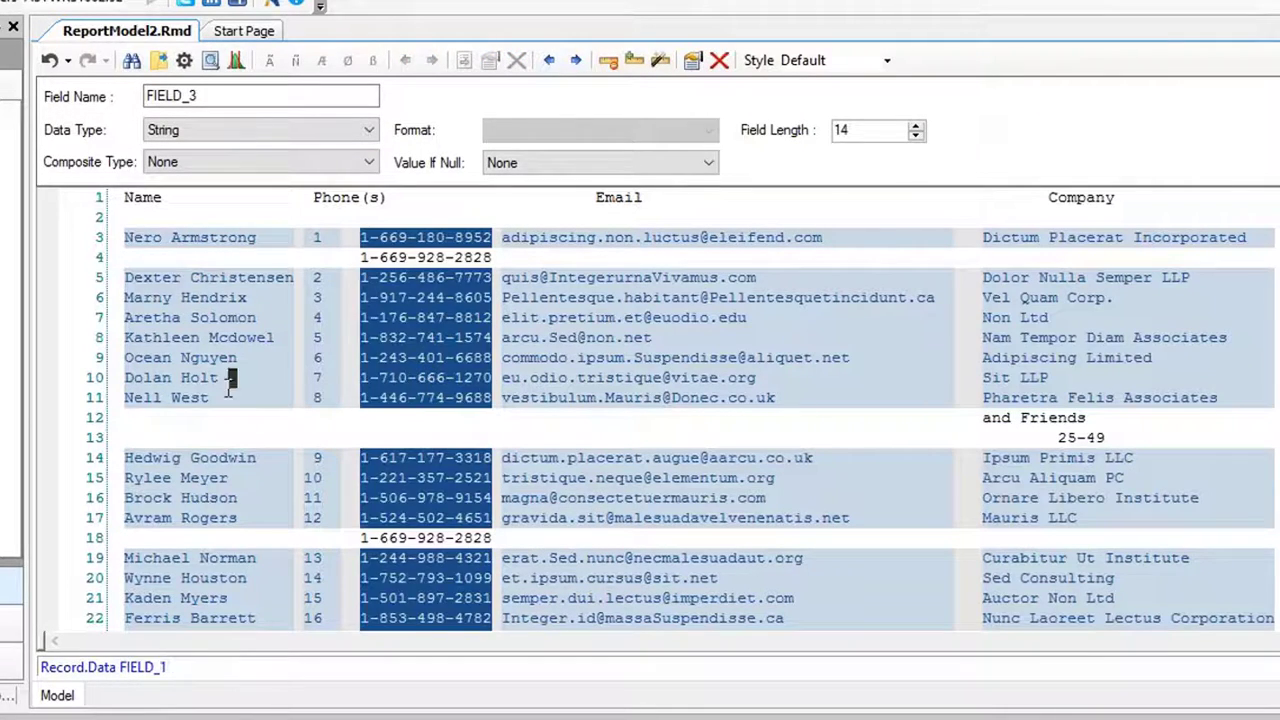
click(232, 378)
click(173, 358)
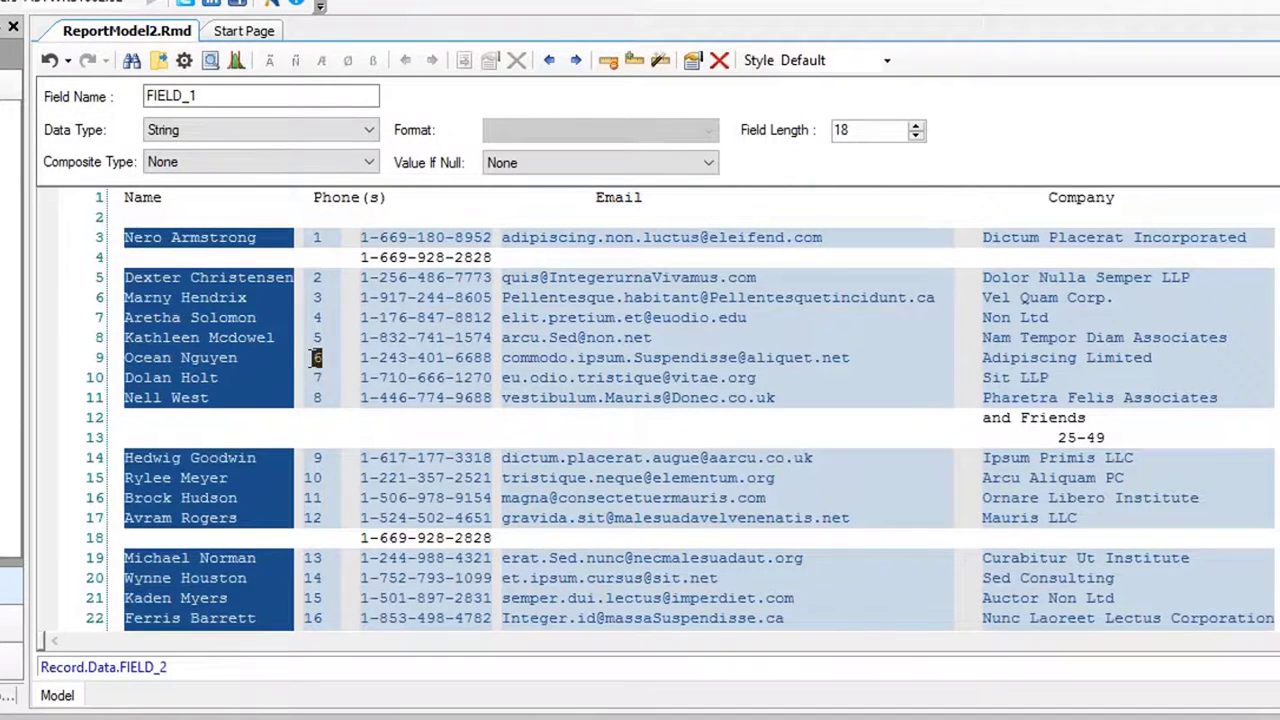
click(316, 357)
click(410, 358)
click(894, 360)
click(1200, 358)
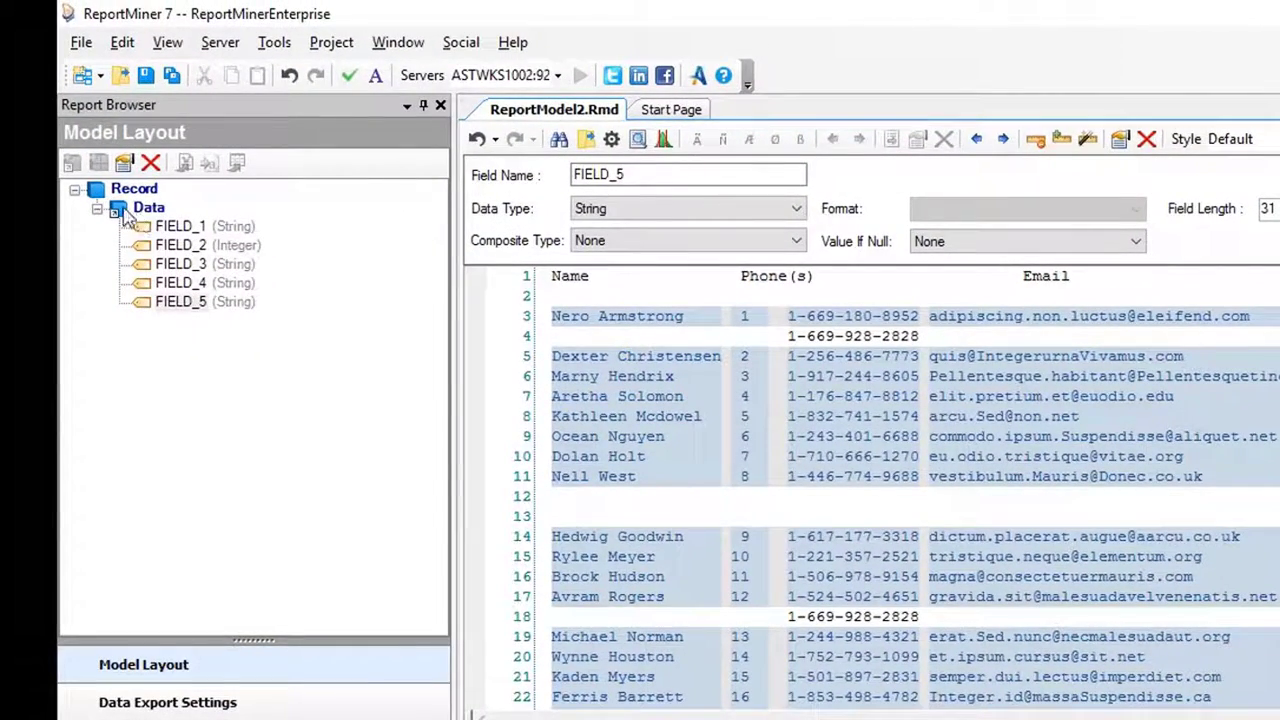
Change the Data region's end type from Line Count so each record's region extends over its continuation lines
click(143, 209)
right_click(152, 212)
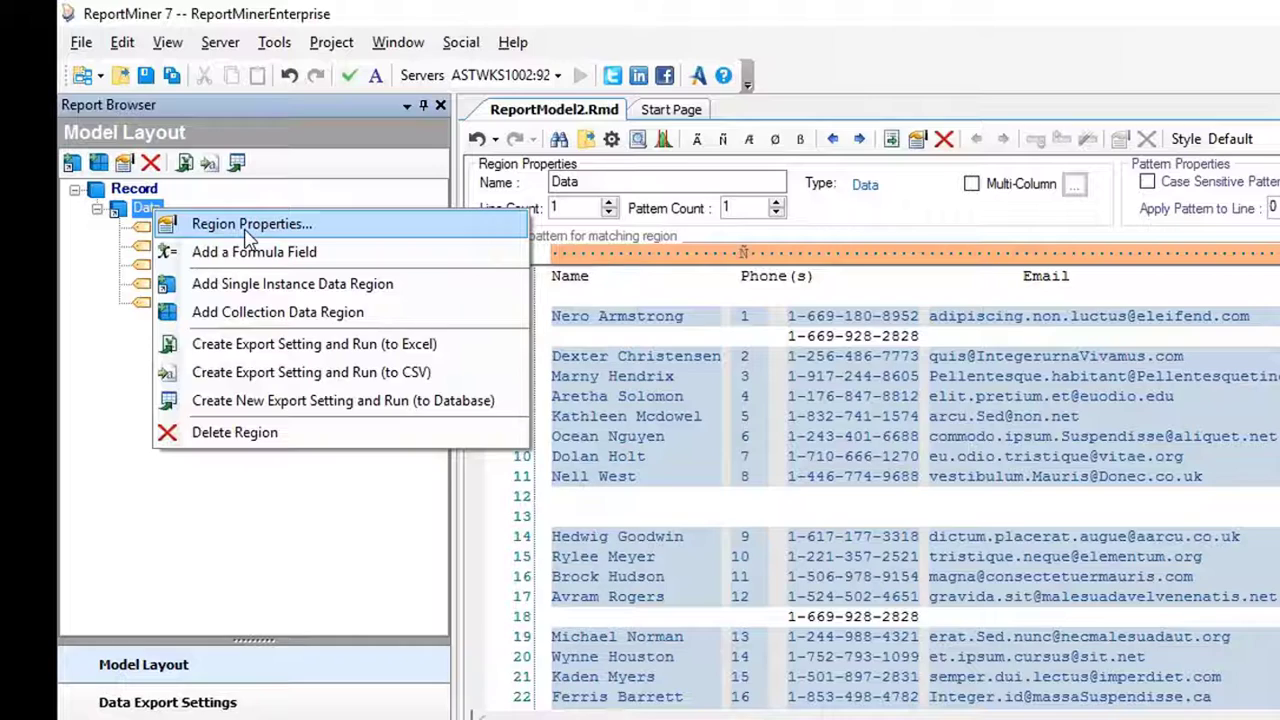
click(250, 228)
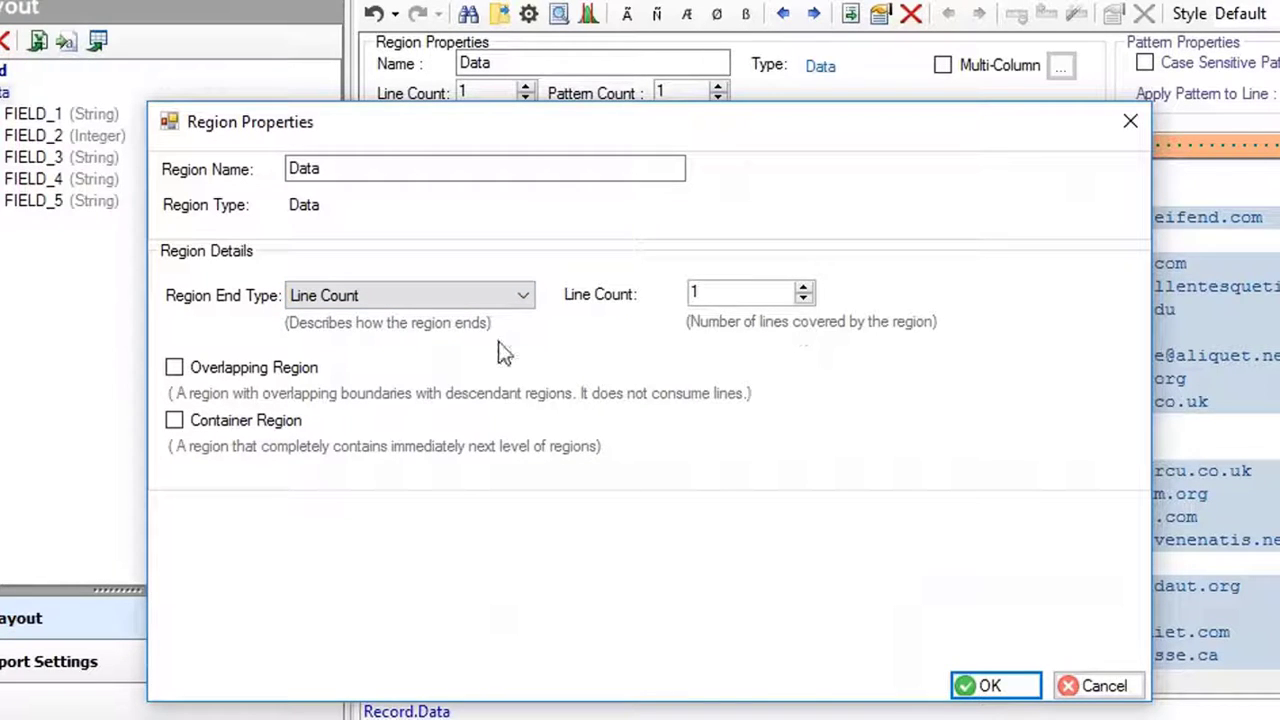
click(458, 294)
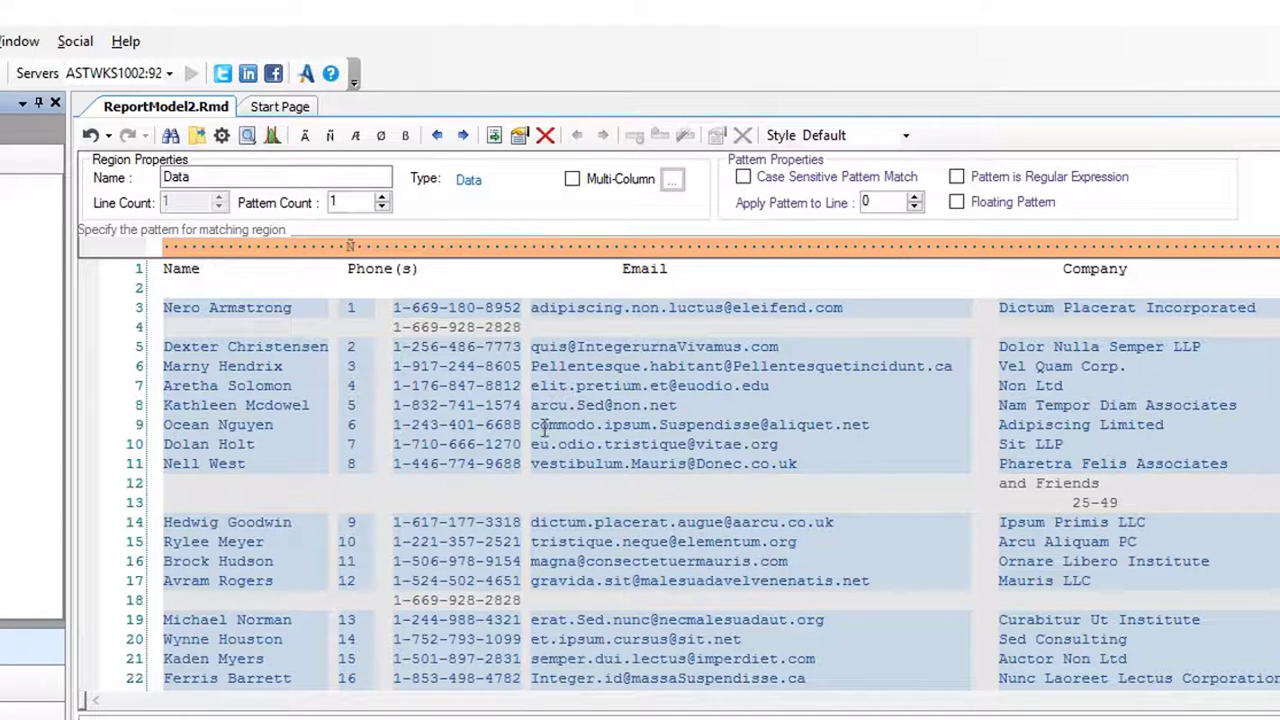
Set the phone field's height to Till Region Ends in its field properties
right_click(449, 405)
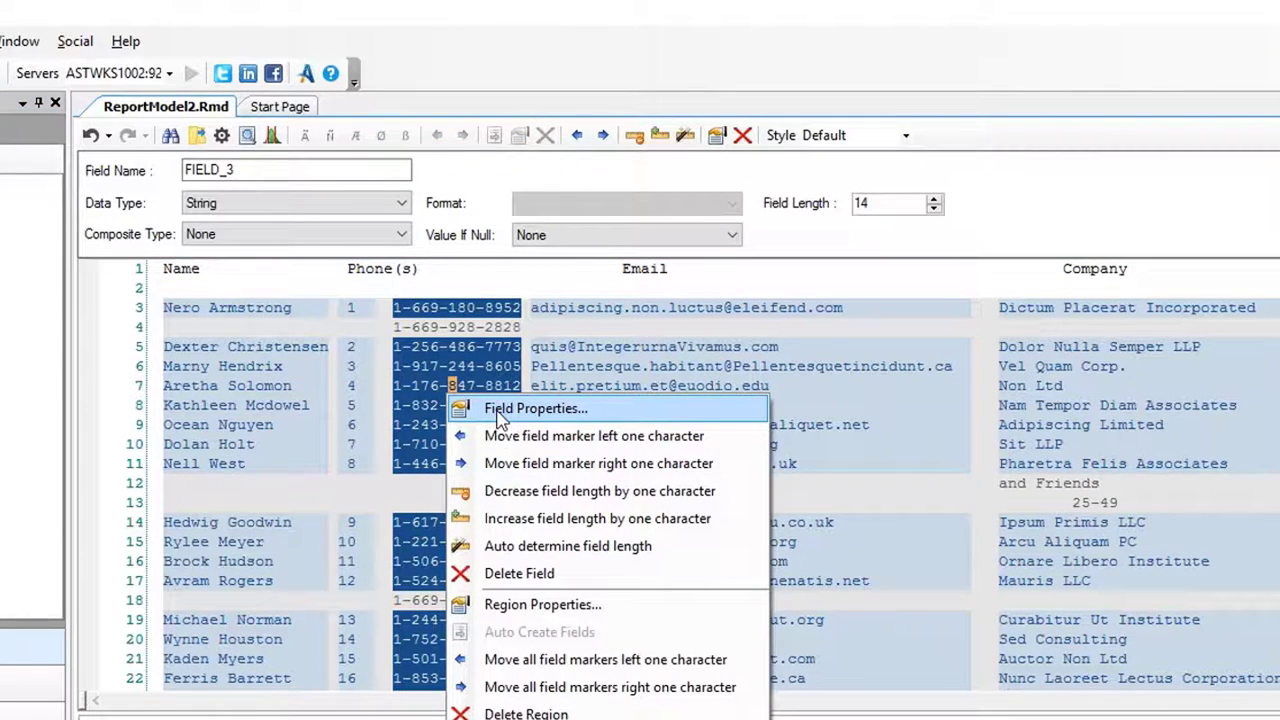
click(408, 385)
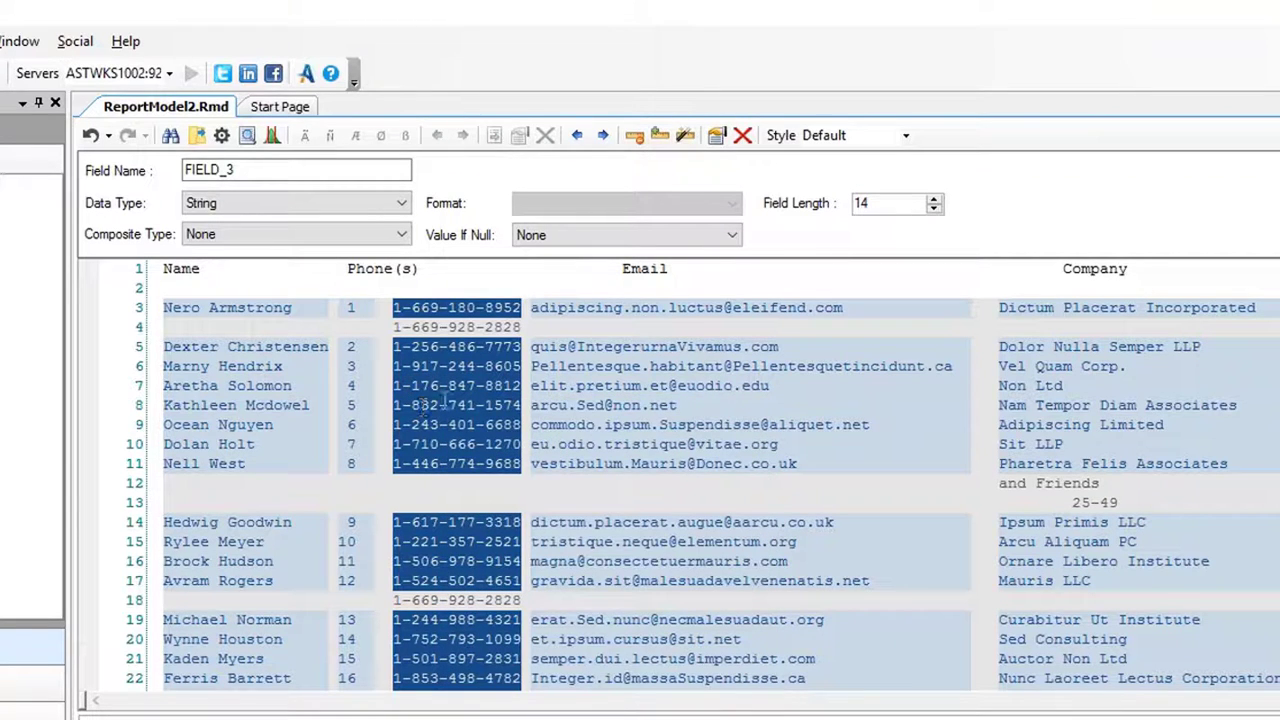
right_click(437, 400)
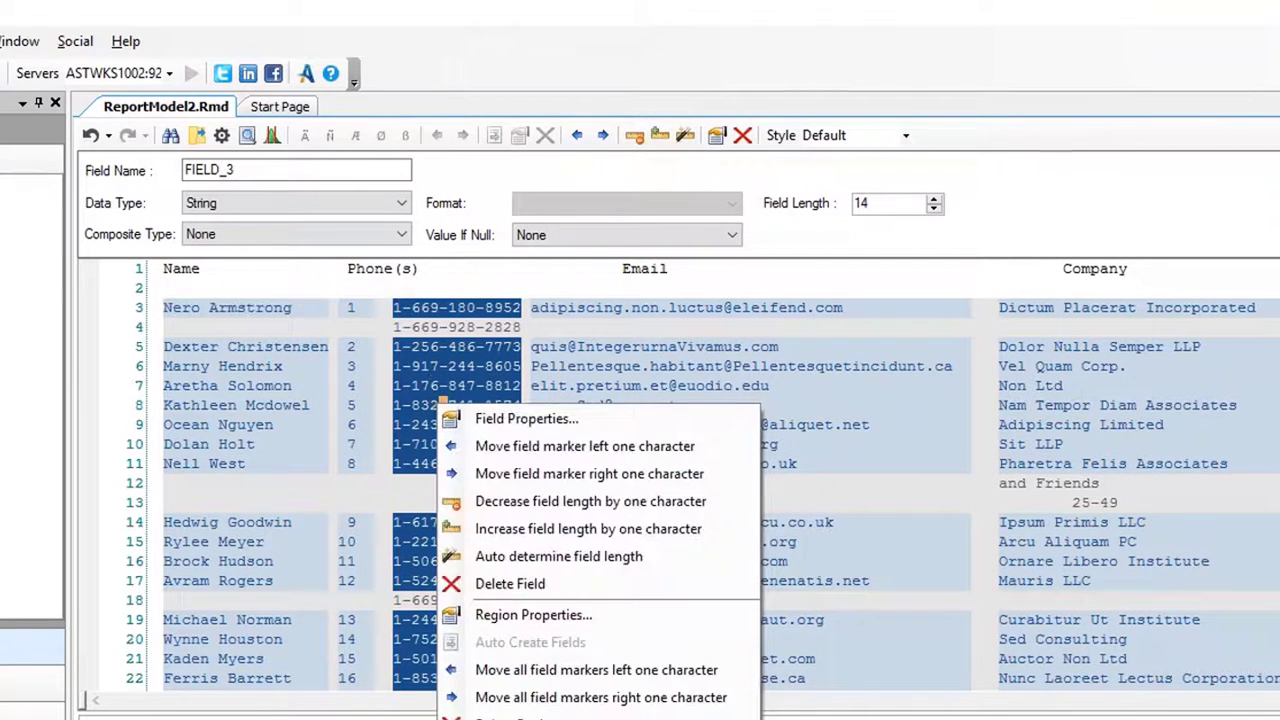
click(503, 421)
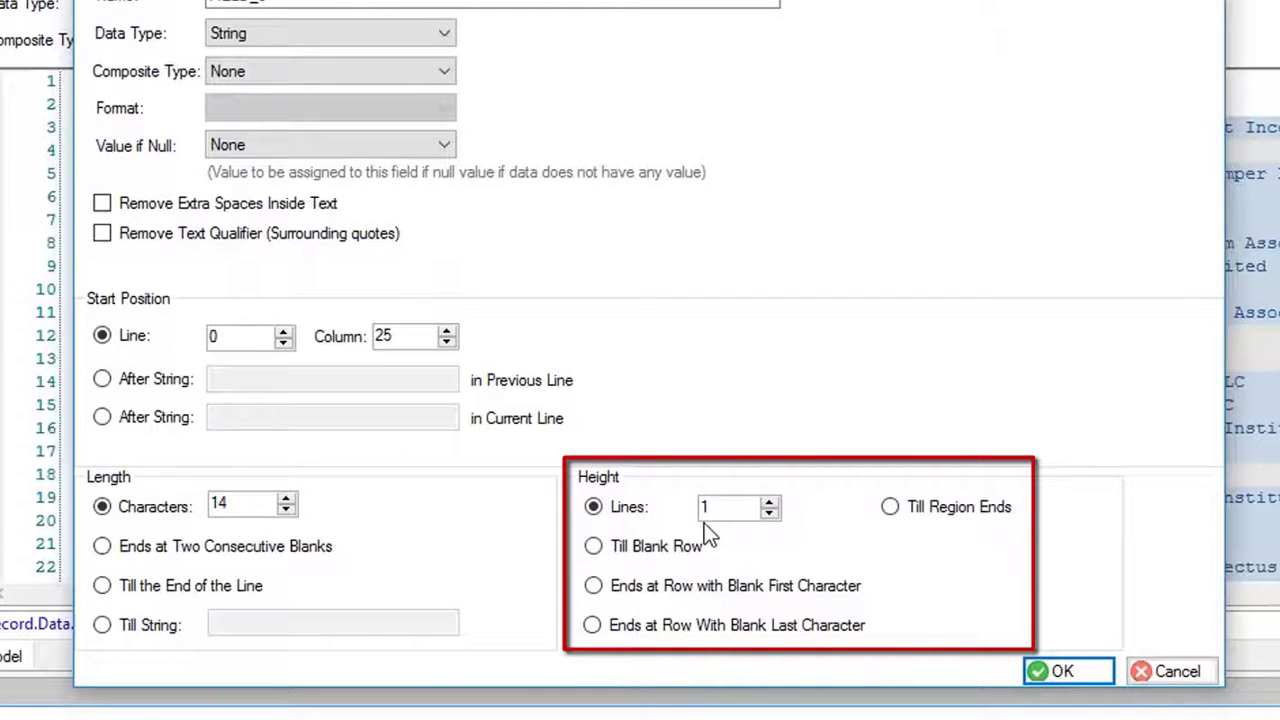
click(891, 509)
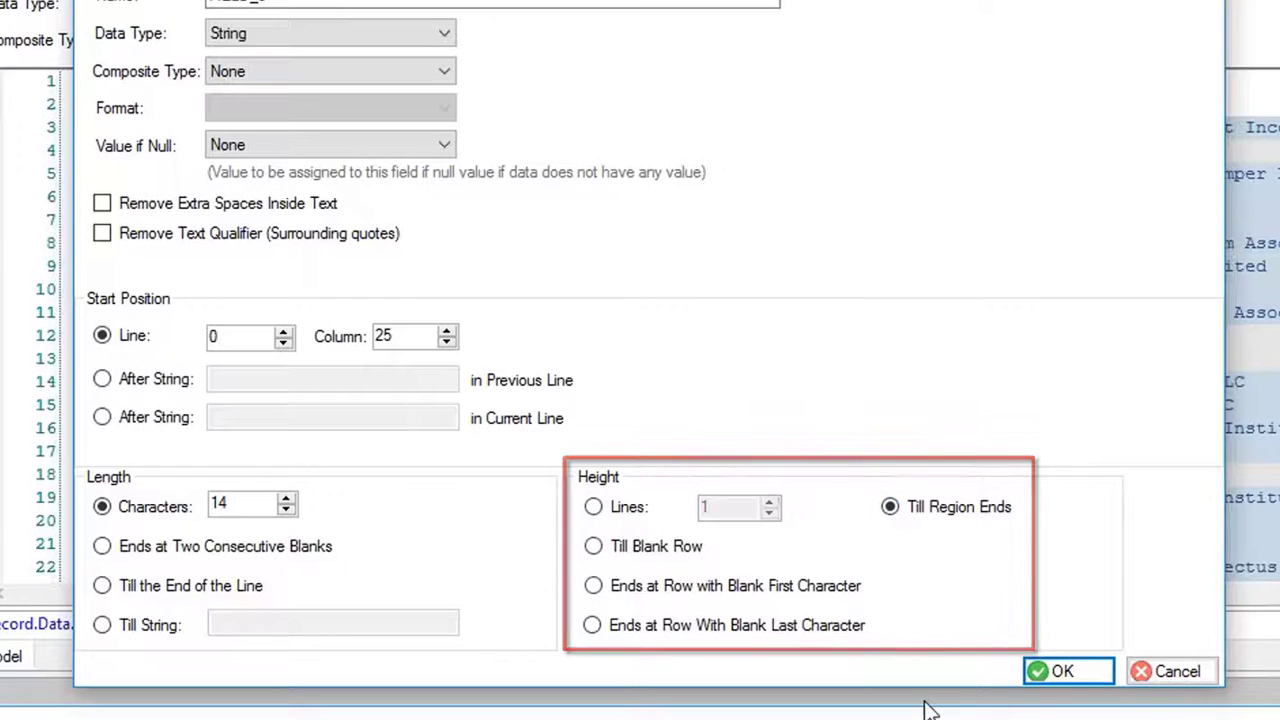
click(1058, 676)
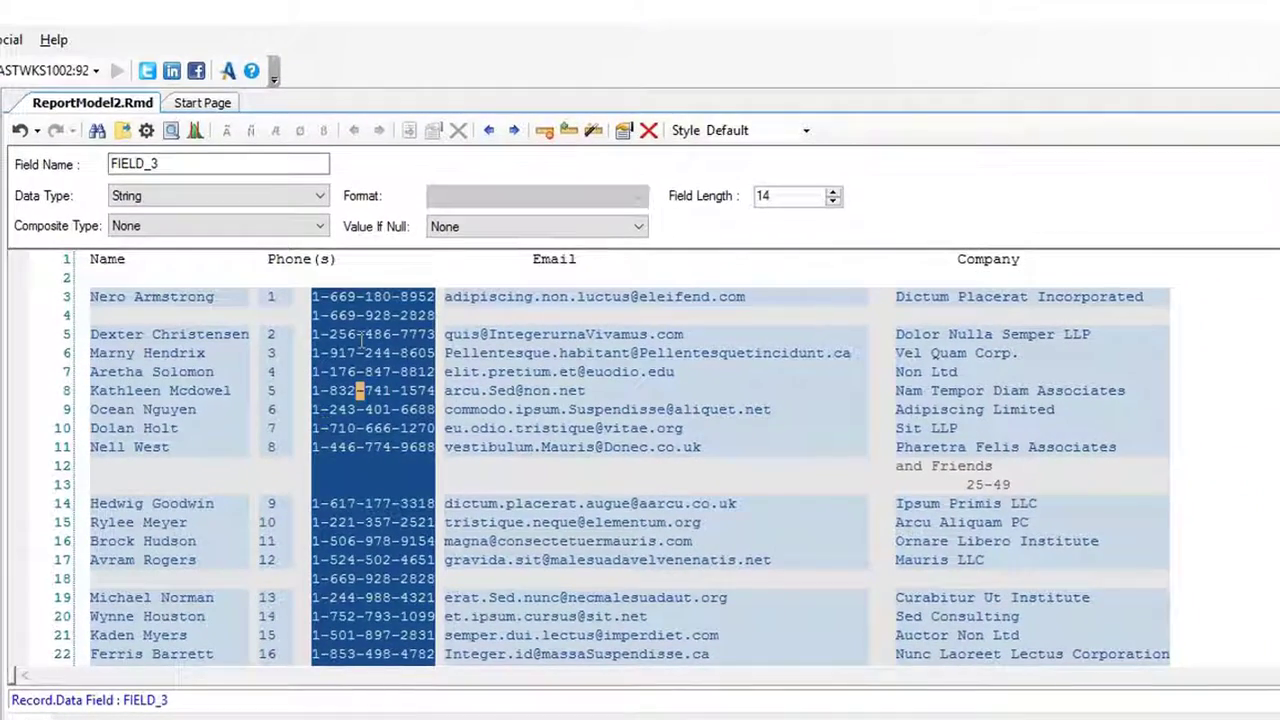
Set the company field's height to Till Region Ends in its field properties
click(951, 427)
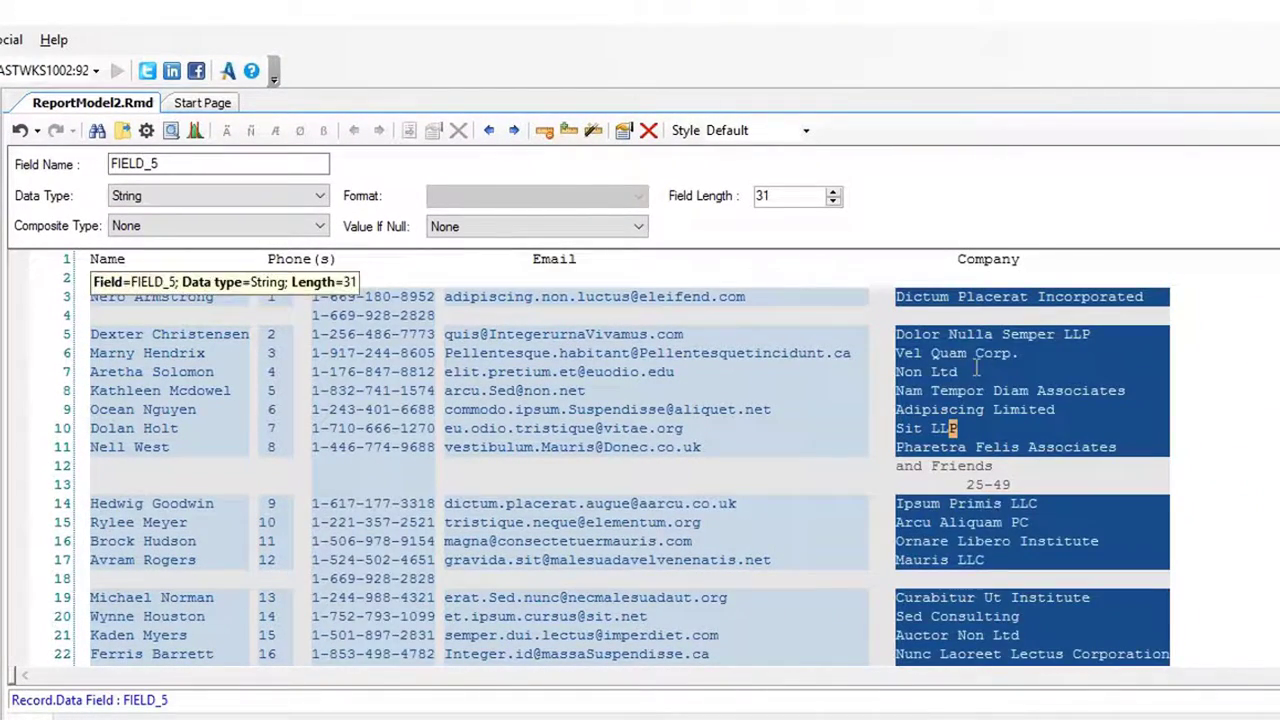
right_click(982, 346)
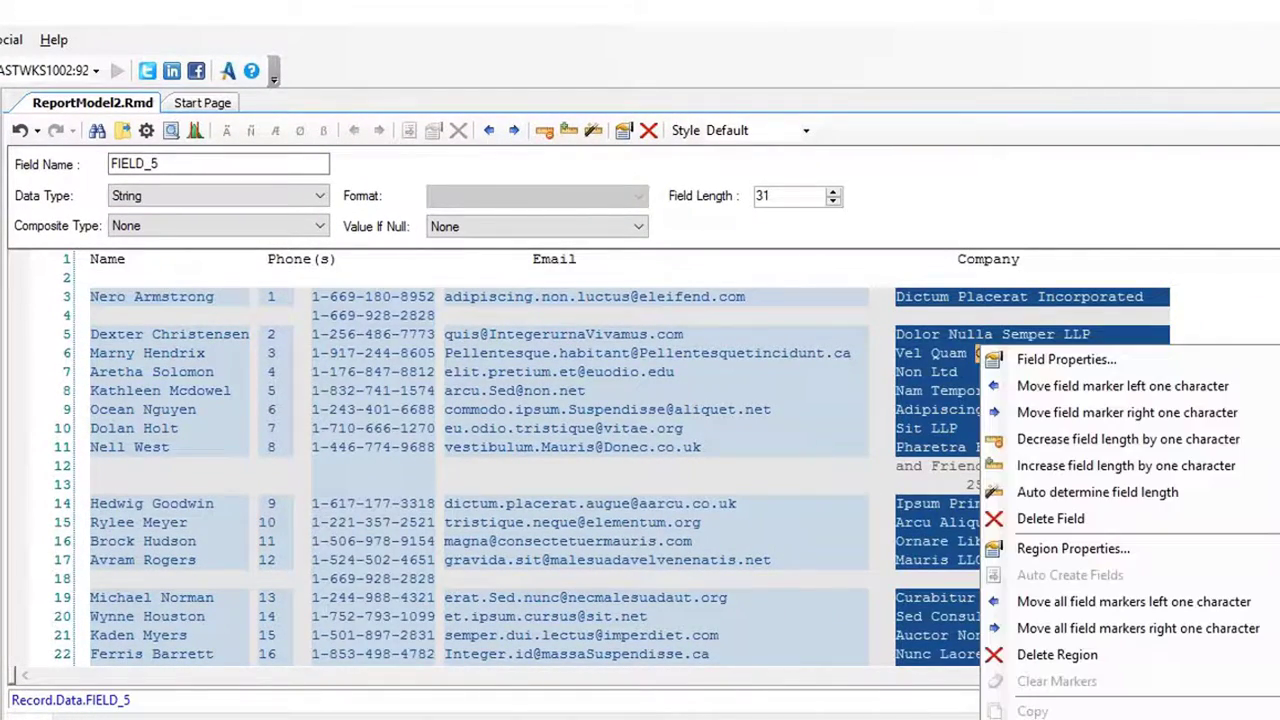
click(1051, 360)
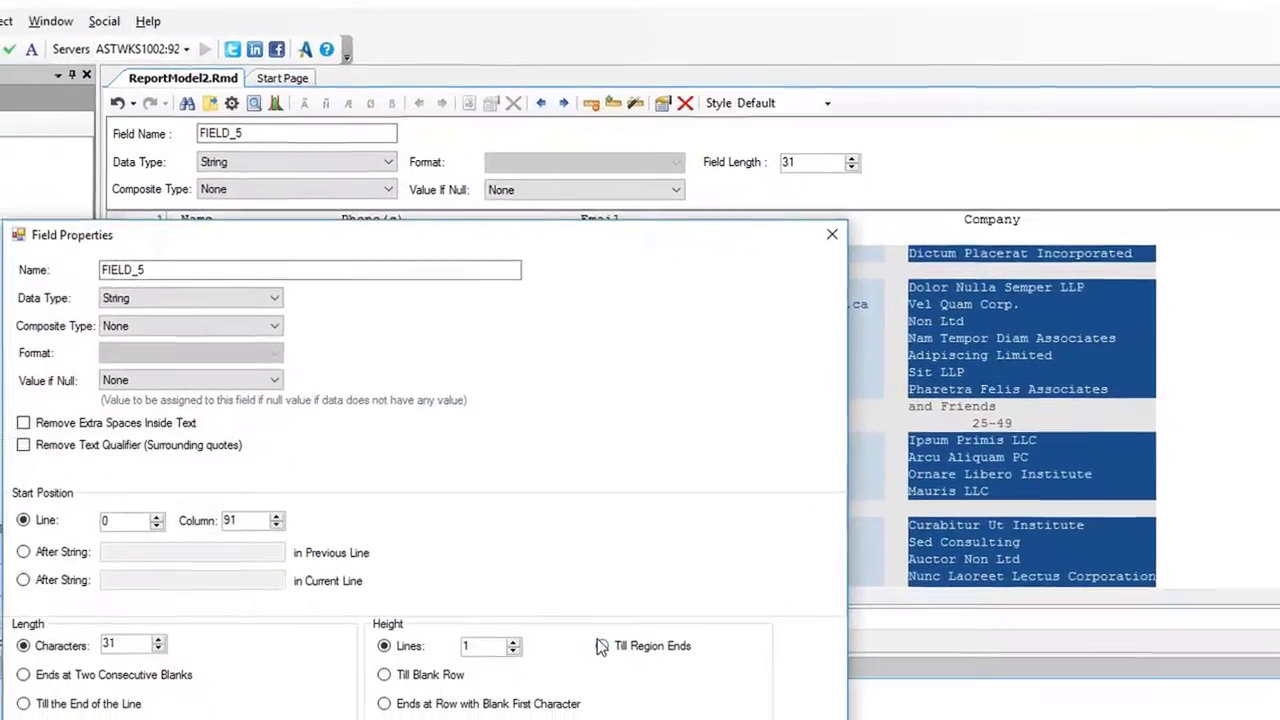
click(600, 646)
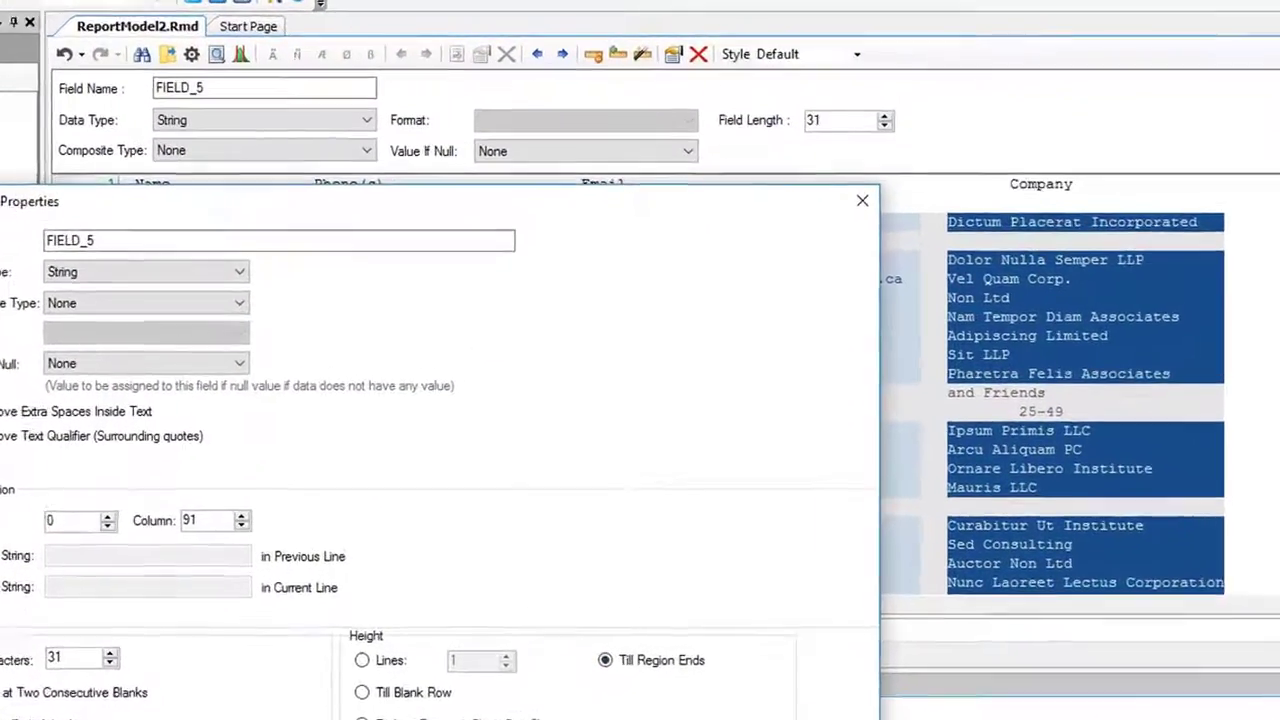
click(739, 694)
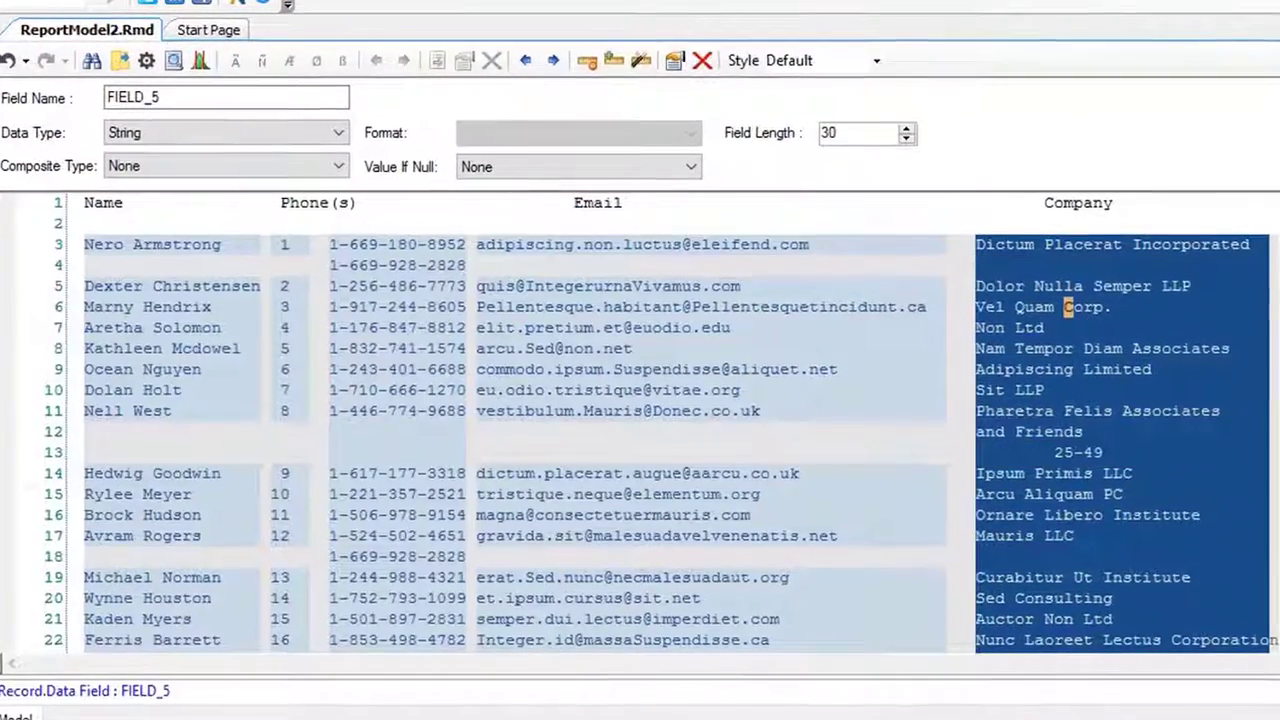
Check the email, phone and name fields in the report and review the extracted records in the data preview
click(647, 392)
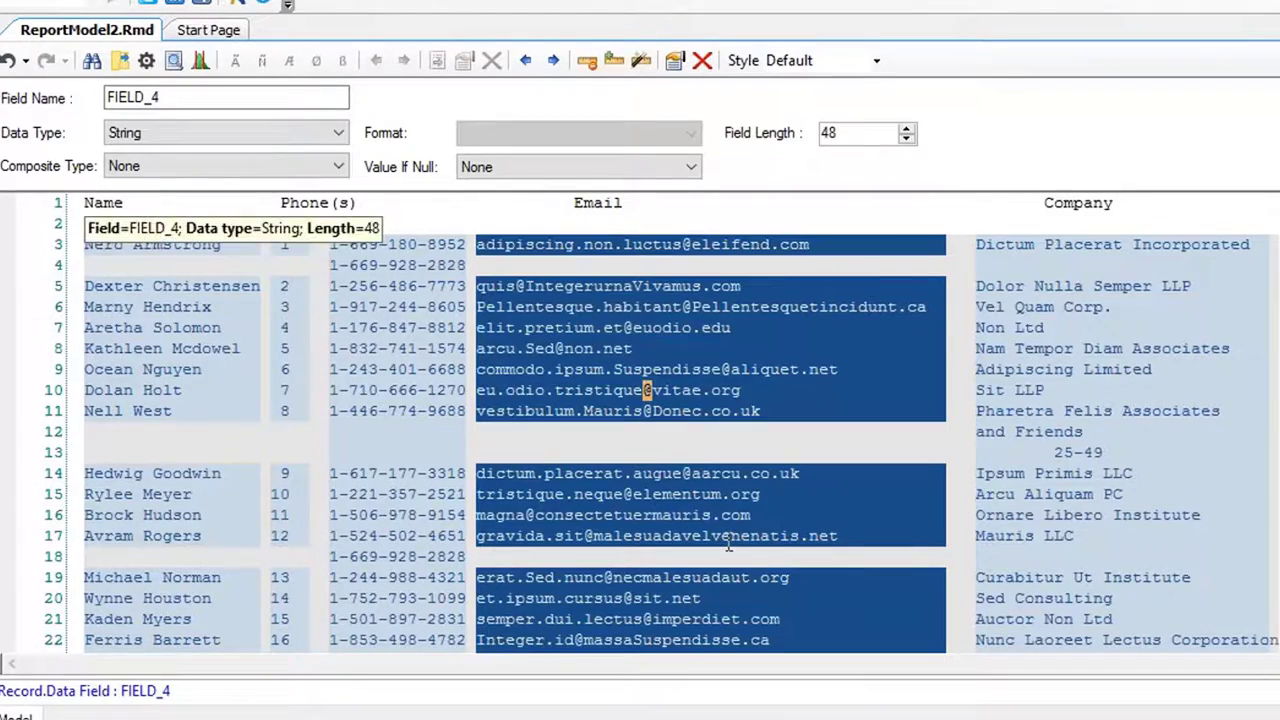
click(340, 369)
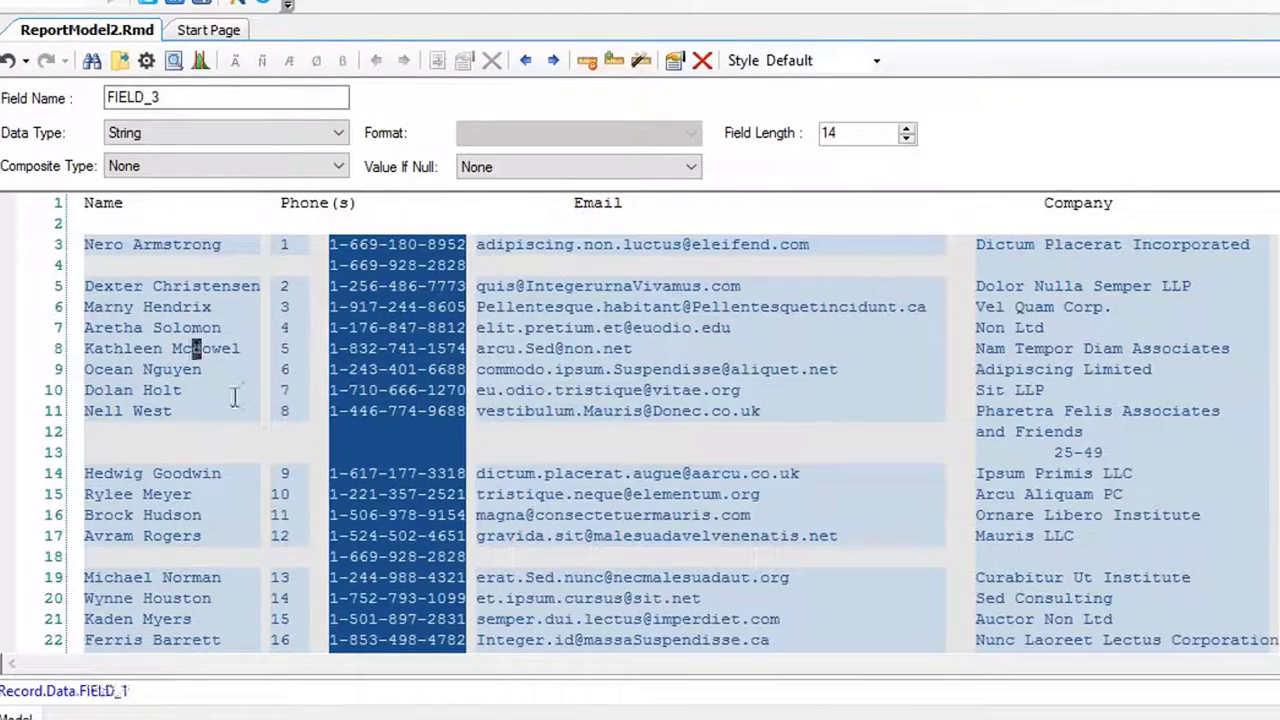
click(195, 346)
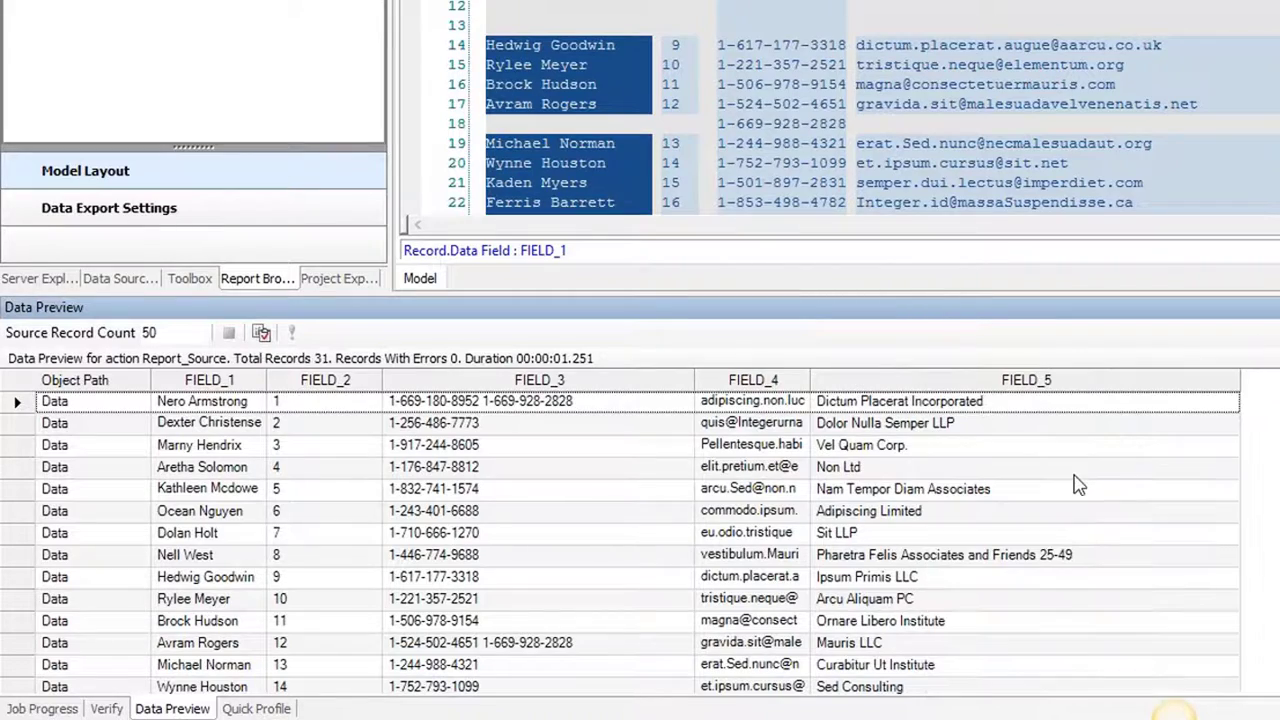
scroll(1079, 485, down, 7)
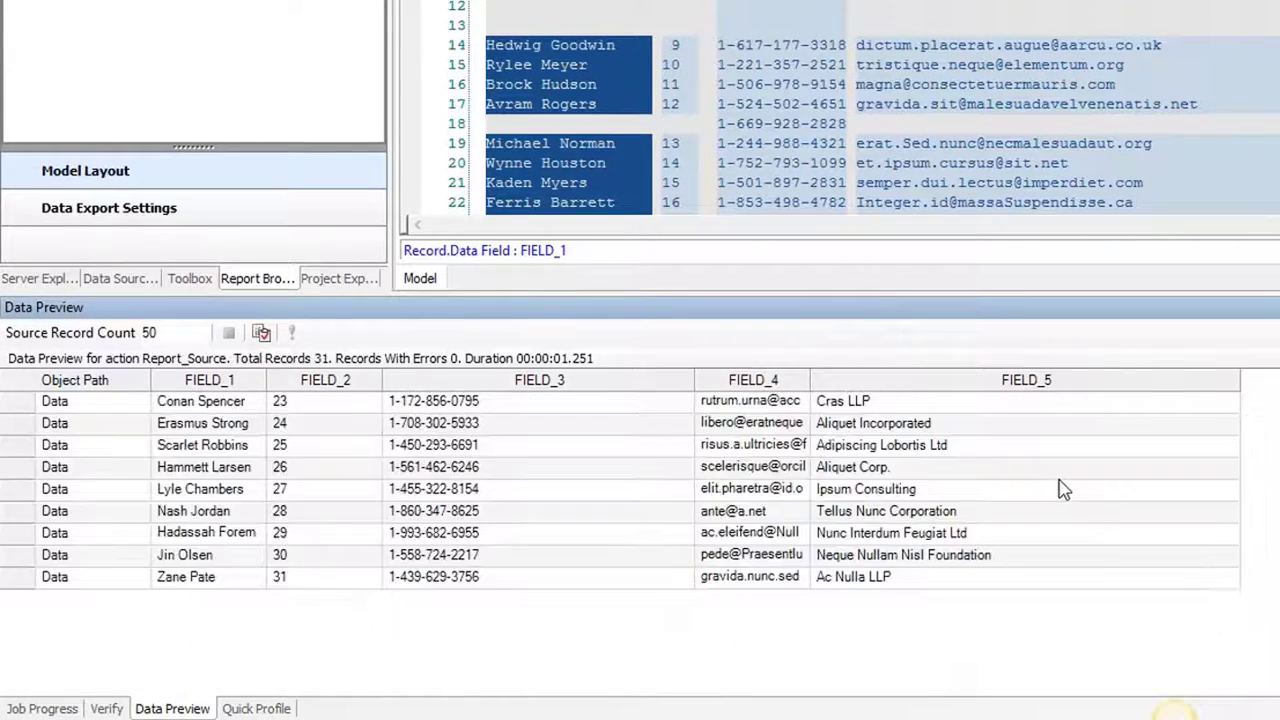
scroll(1063, 489, up, 7)
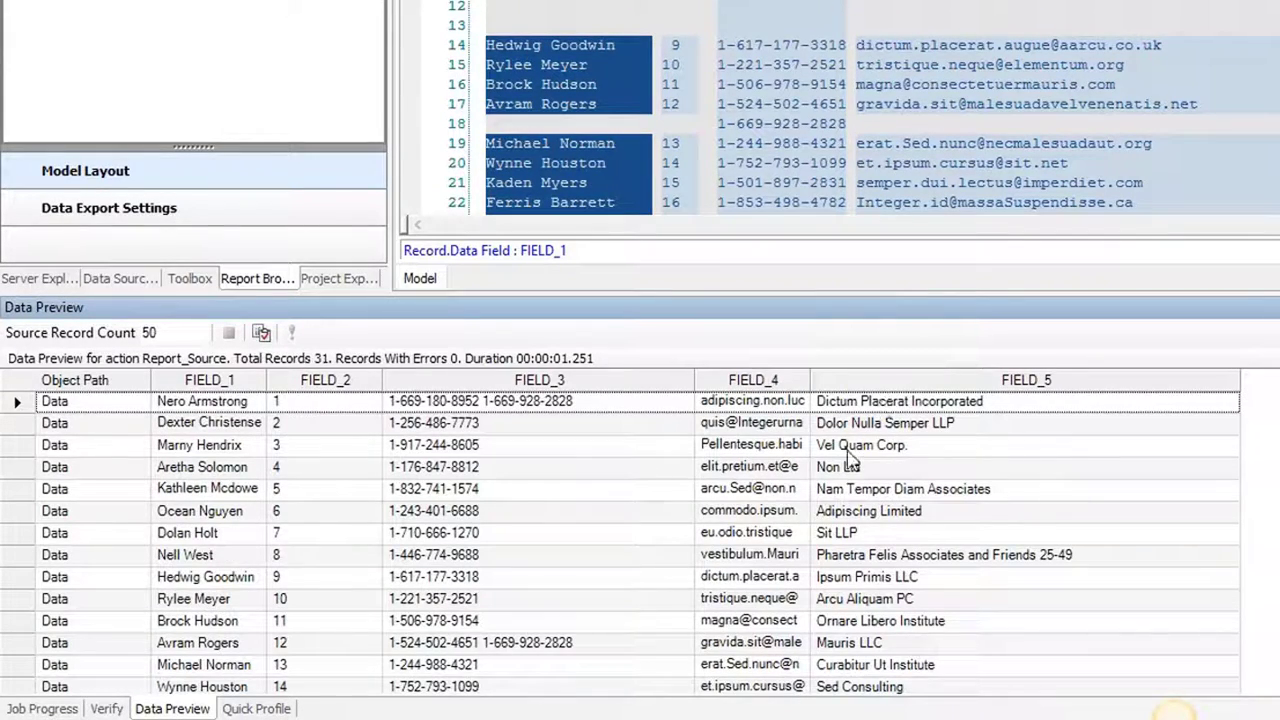
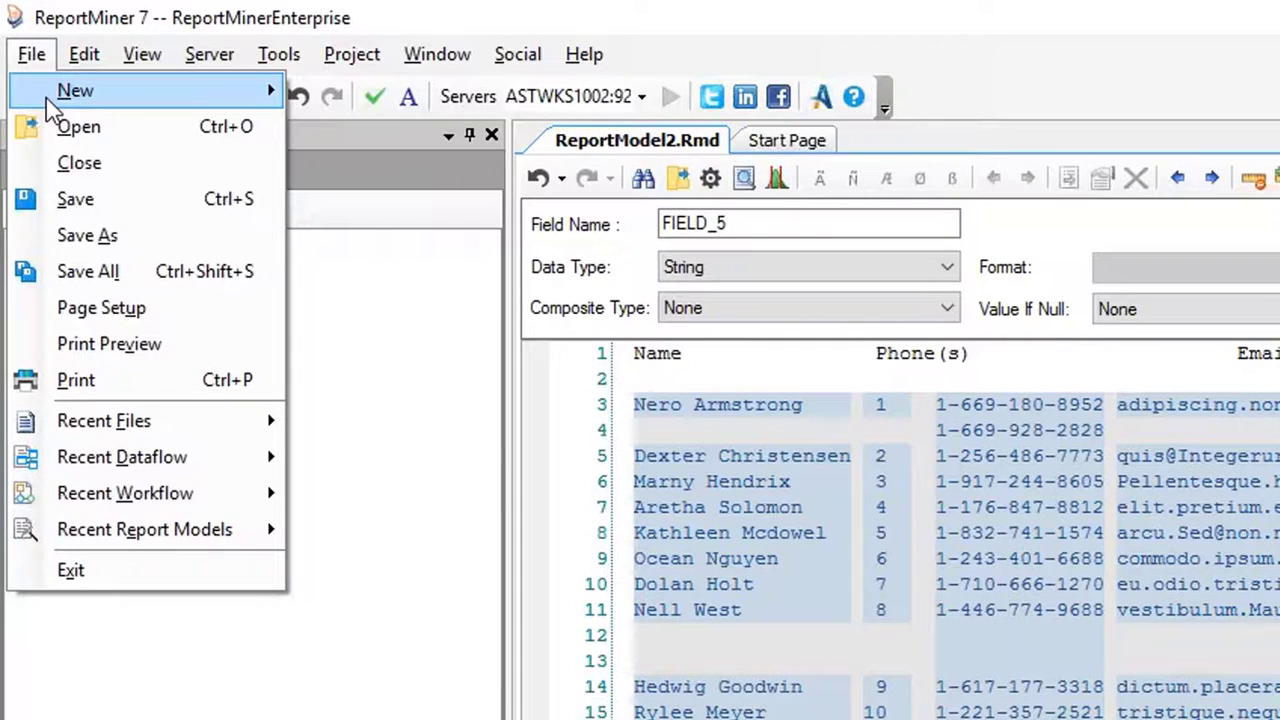
Create a new report model for the account and contact report and add a data region under Record
mouse_move(50, 100)
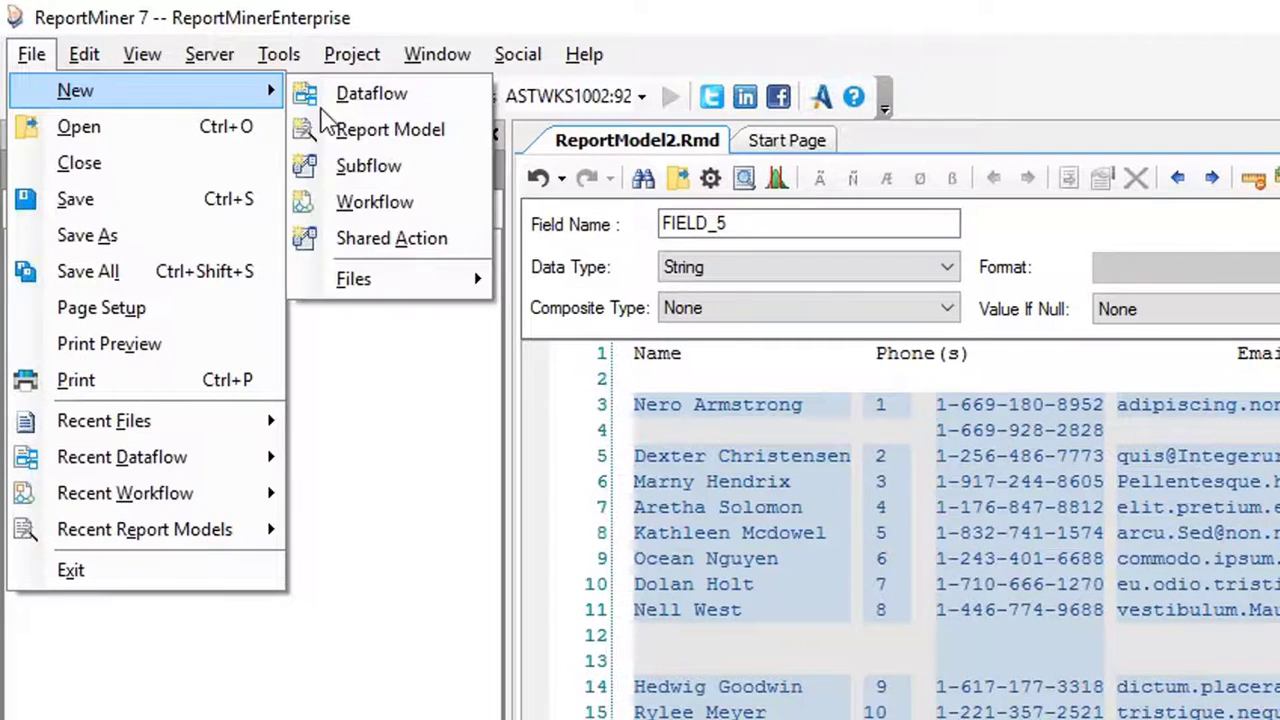
click(370, 135)
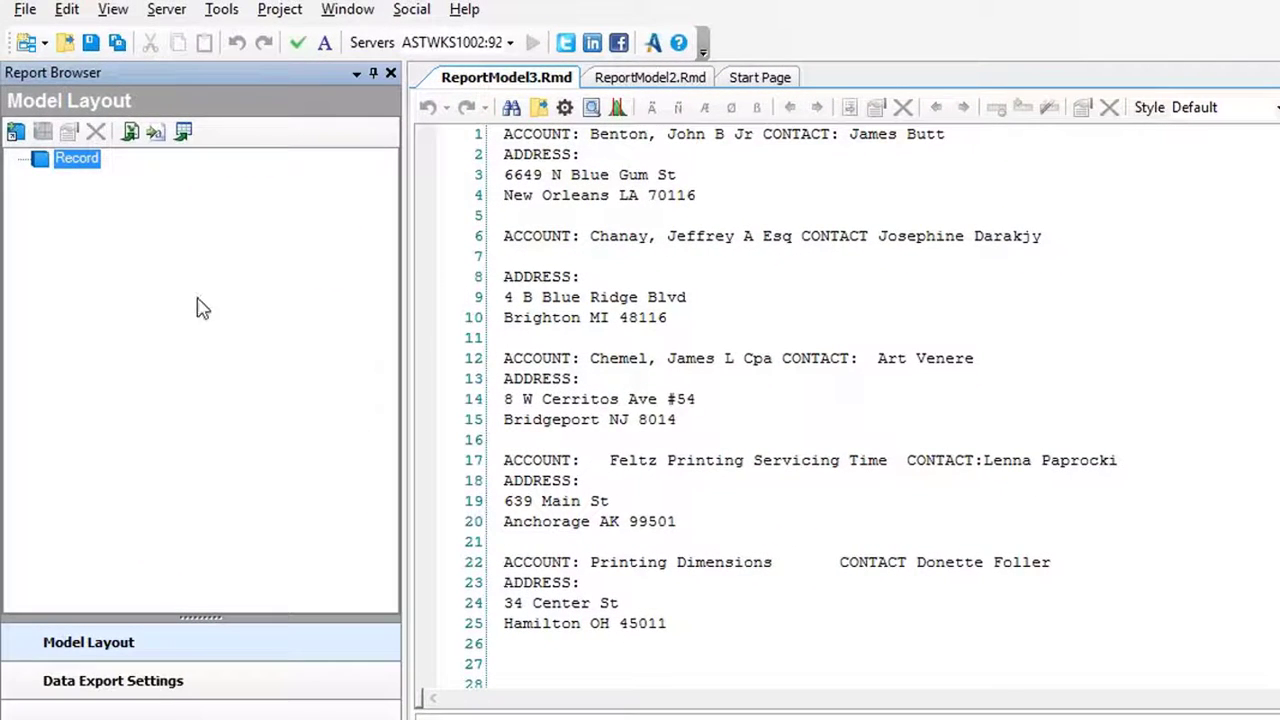
right_click(69, 163)
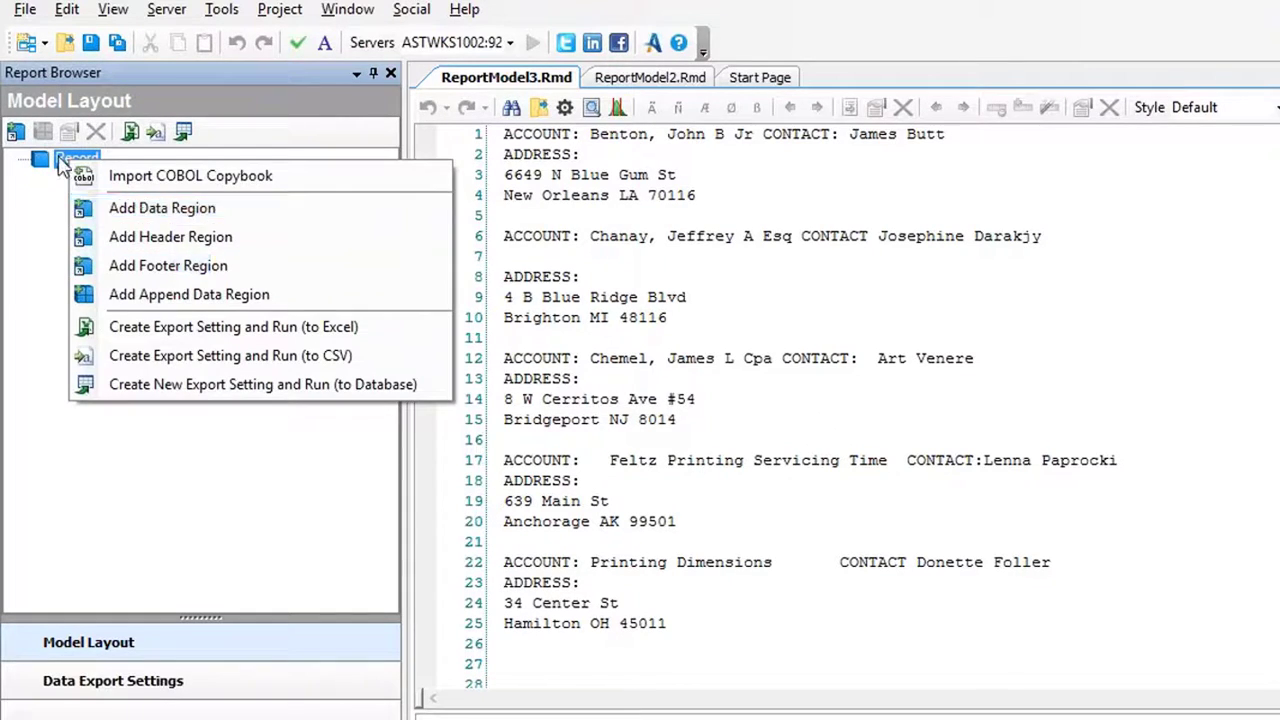
right_click(61, 161)
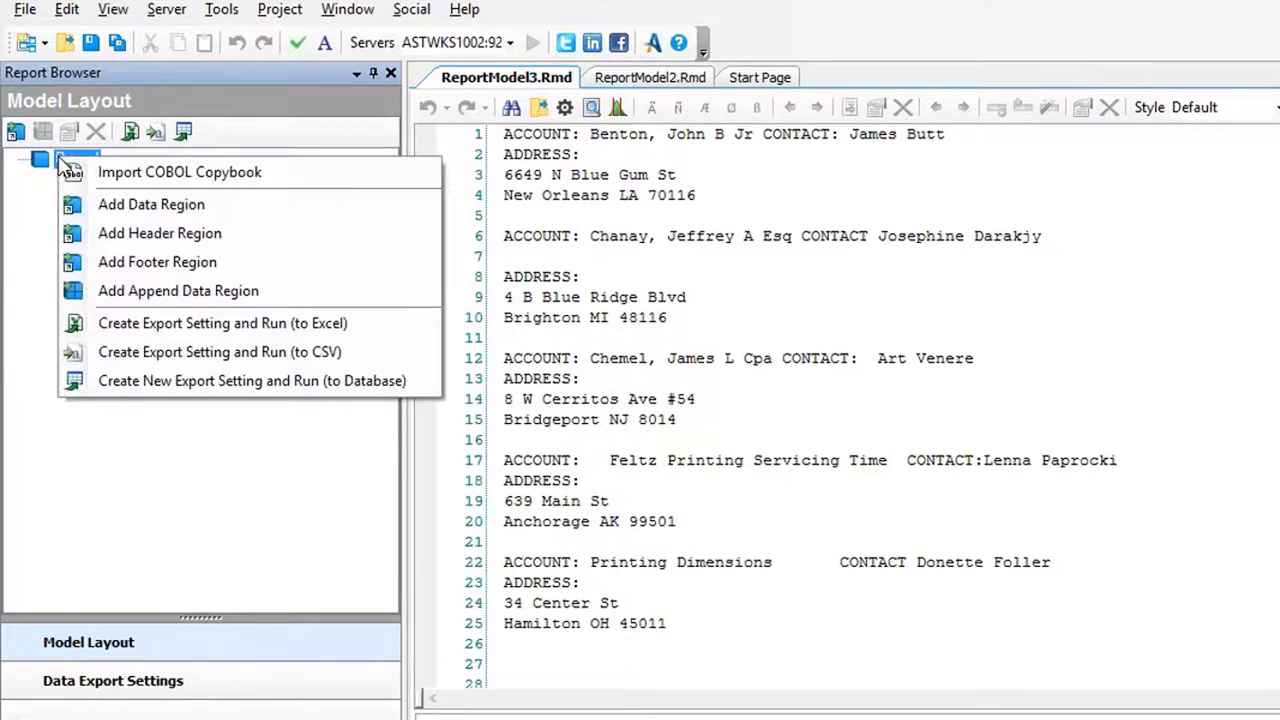
click(100, 215)
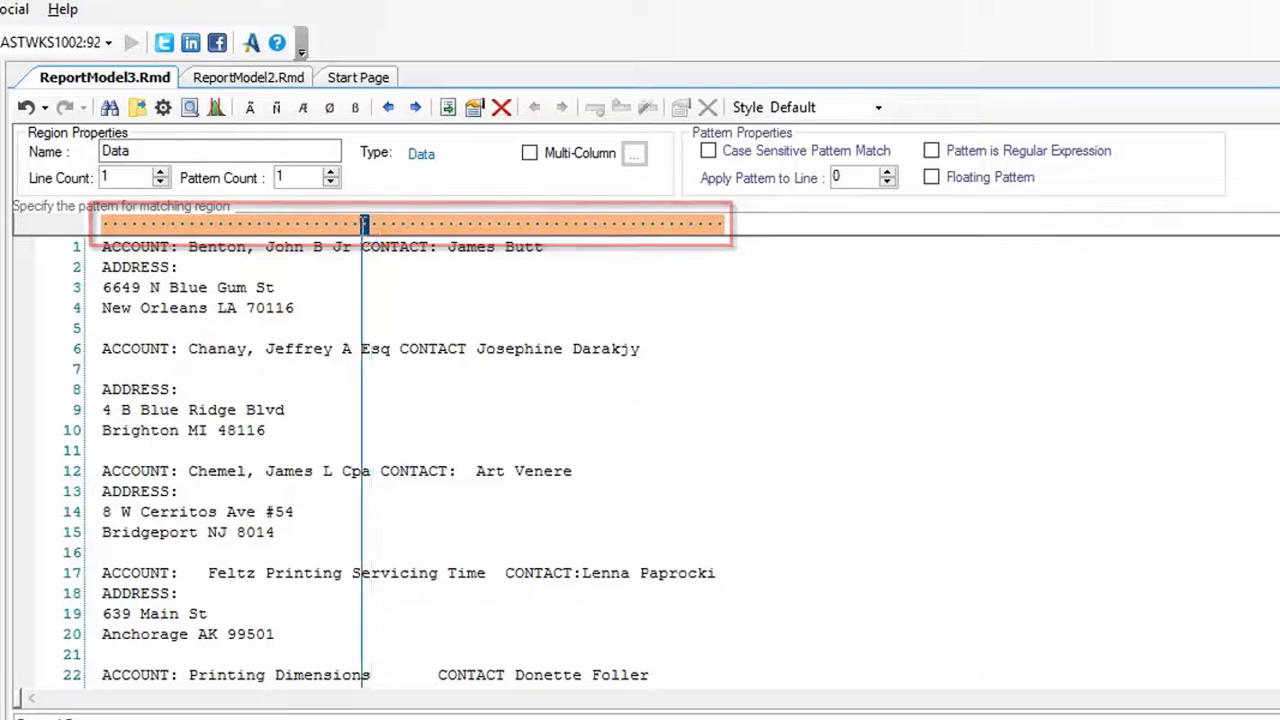
Enter Contact as the region's matching pattern above the first line's CONTACT label and make it a floating pattern
click(361, 222)
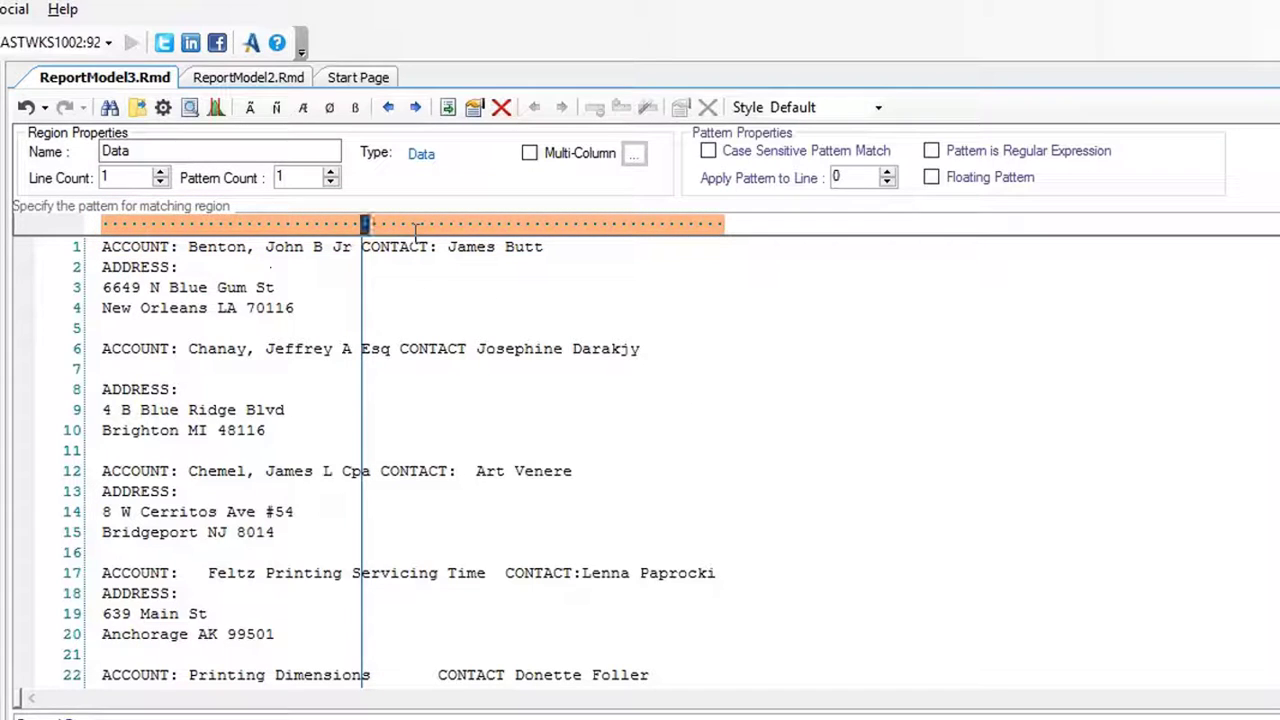
drag(363, 223, 373, 223)
text(Contact)
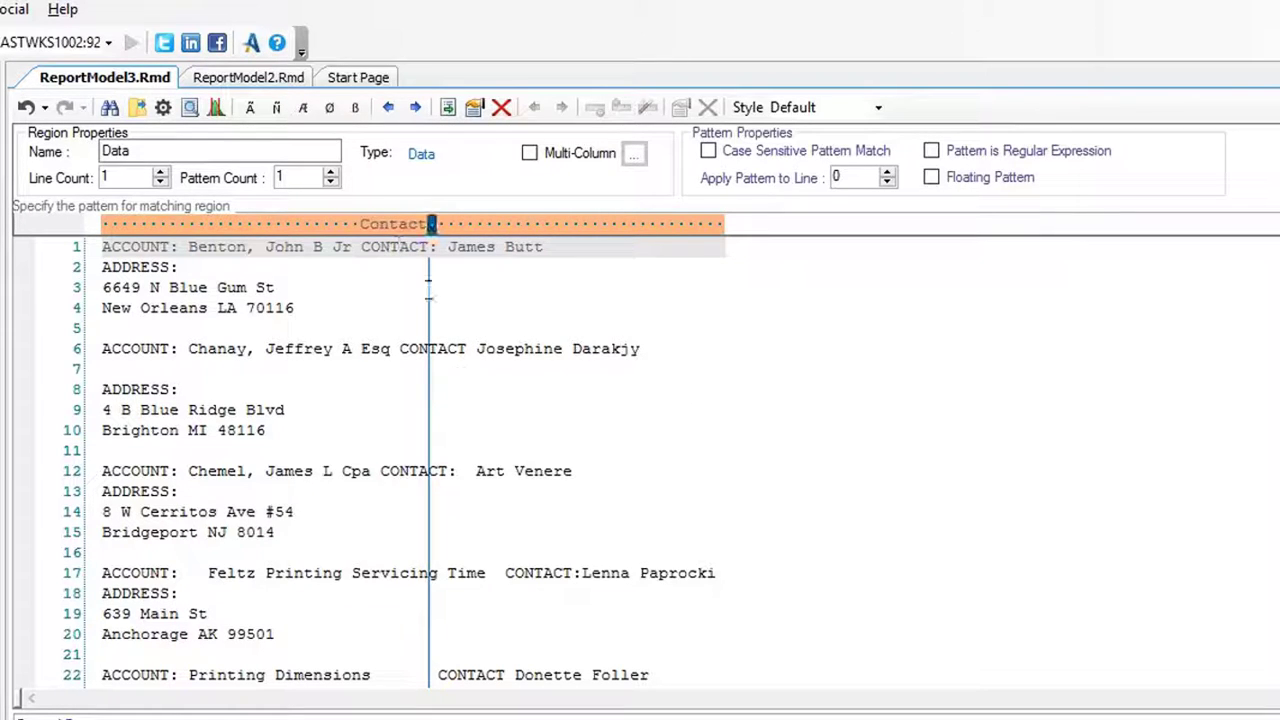
click(492, 432)
scroll(408, 364, down, 2)
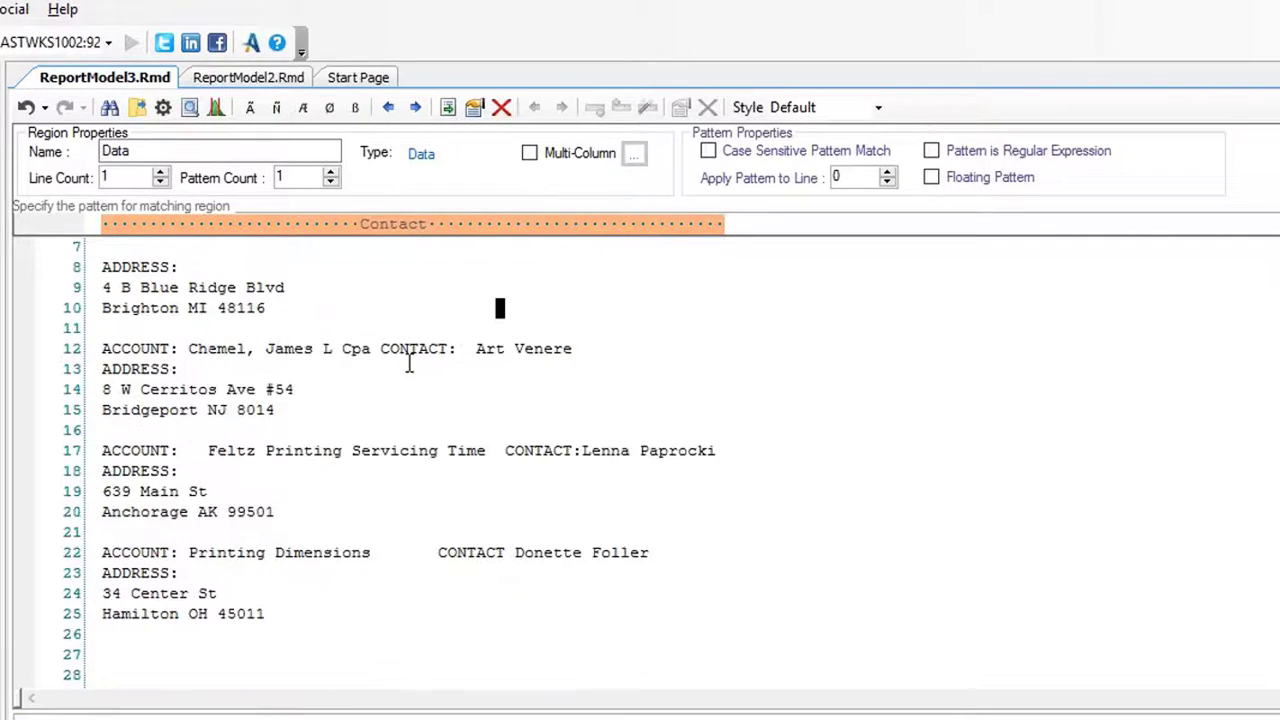
scroll(408, 364, up, 2)
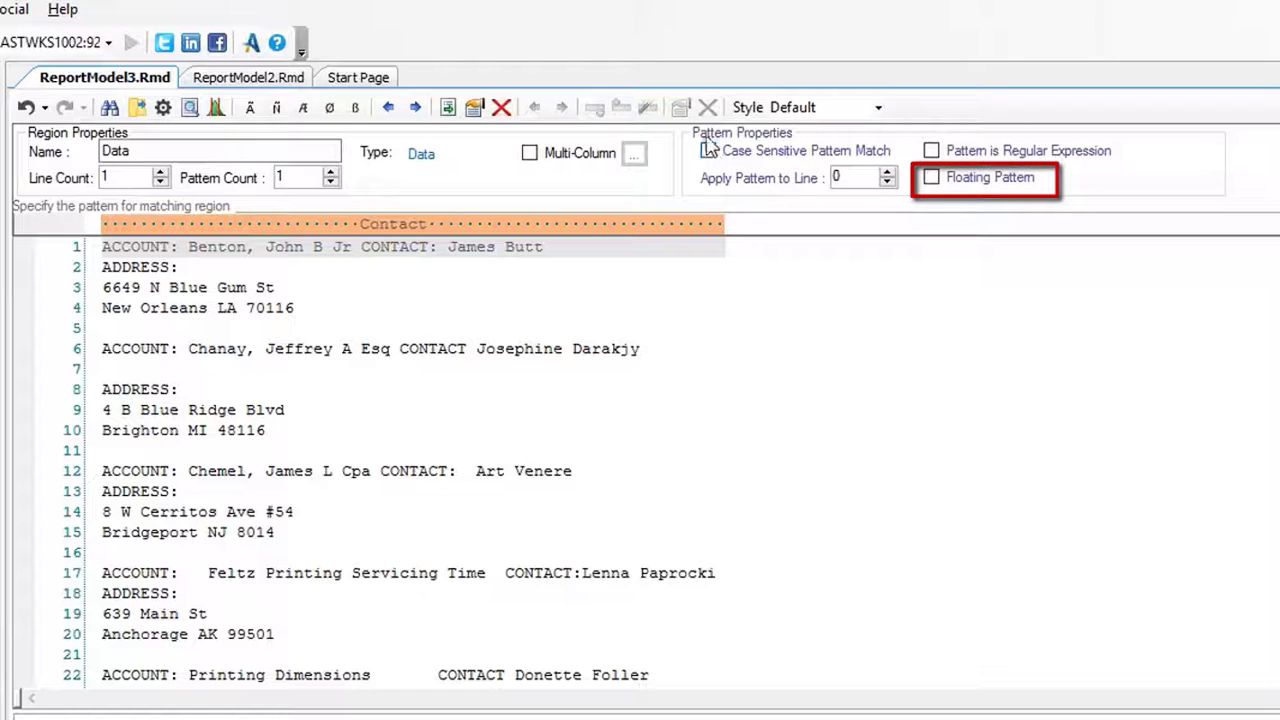
click(931, 177)
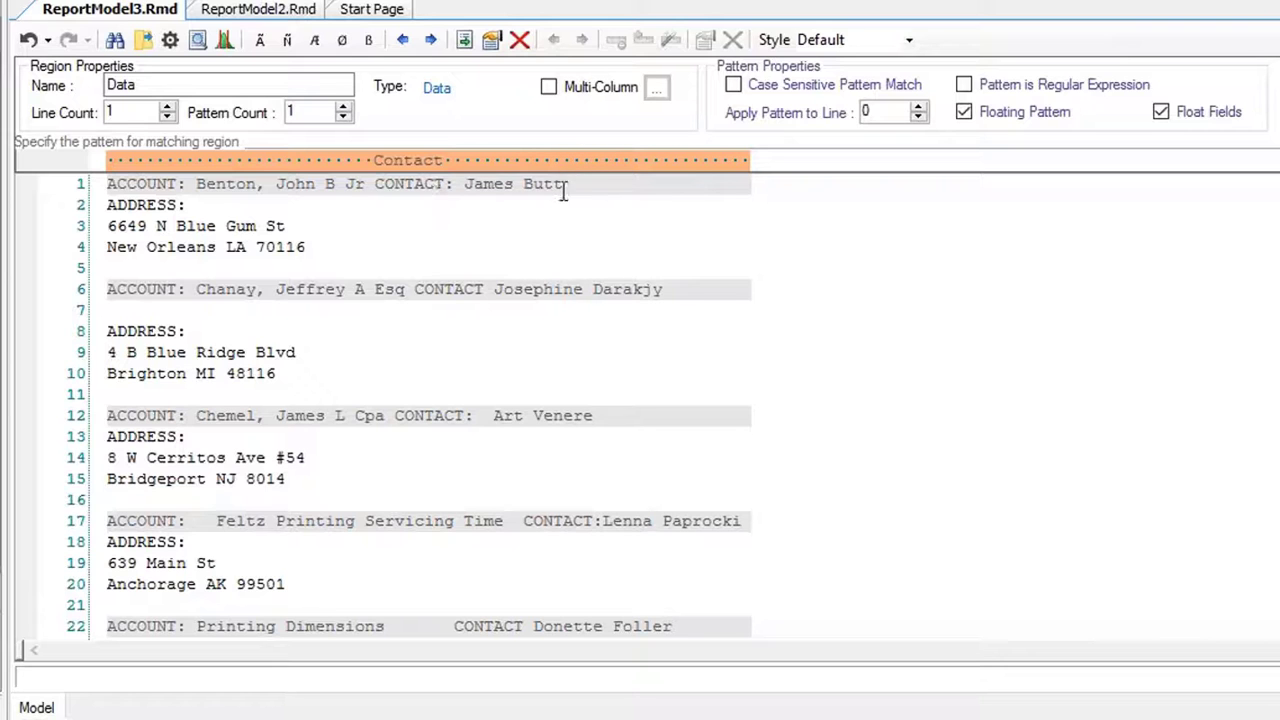
Add a 12-character data field over the contact name on the first line
drag(584, 187, 466, 190)
right_click(500, 195)
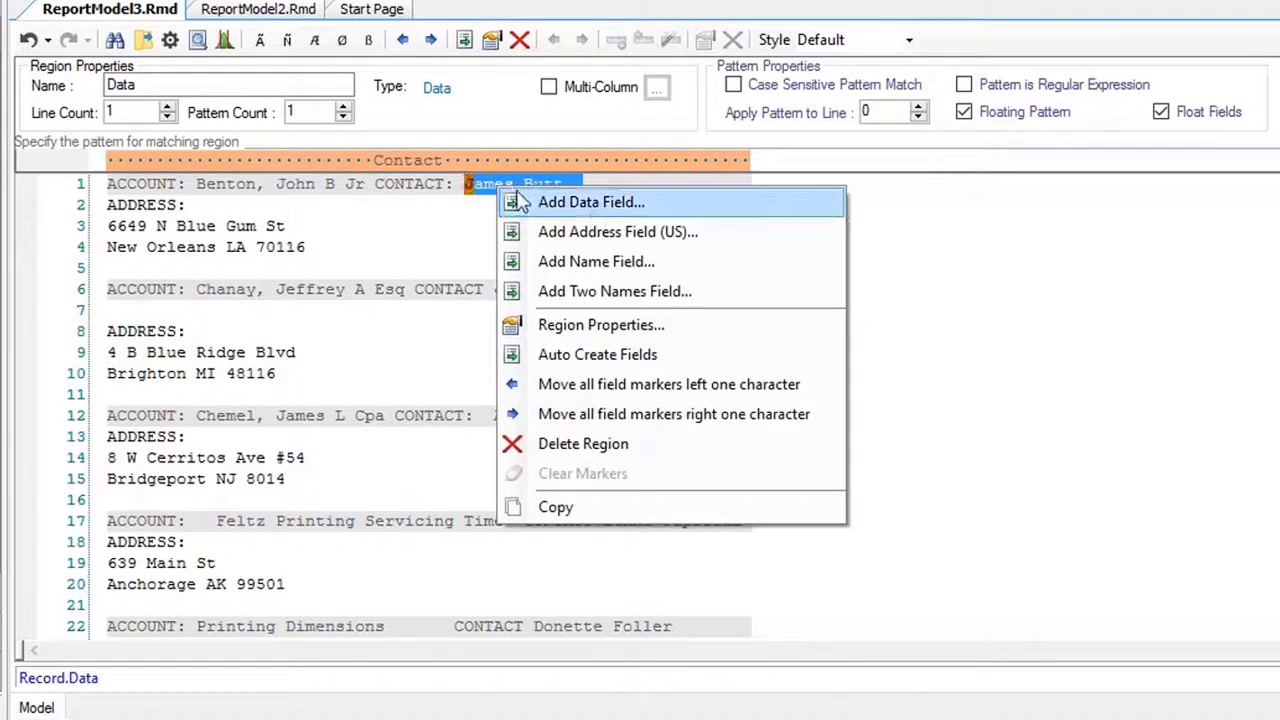
click(593, 203)
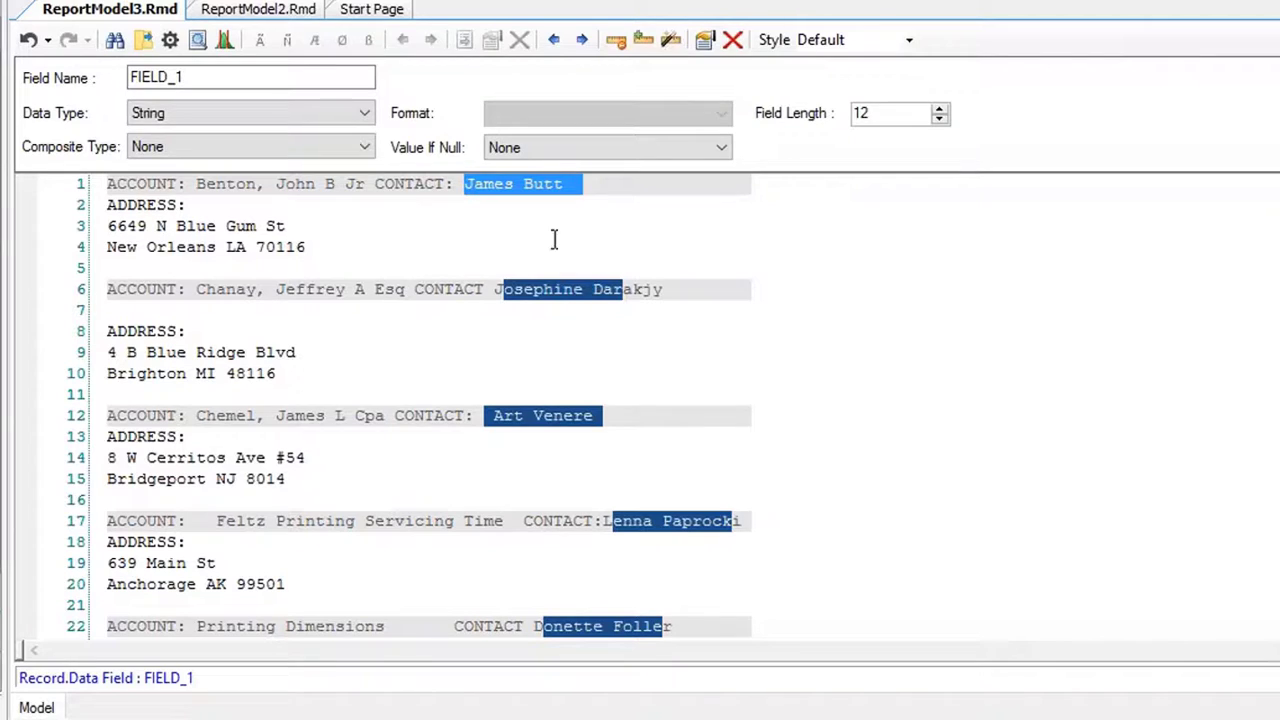
Shift the contact name field one character to the left and extend its length to 17 characters
click(553, 40)
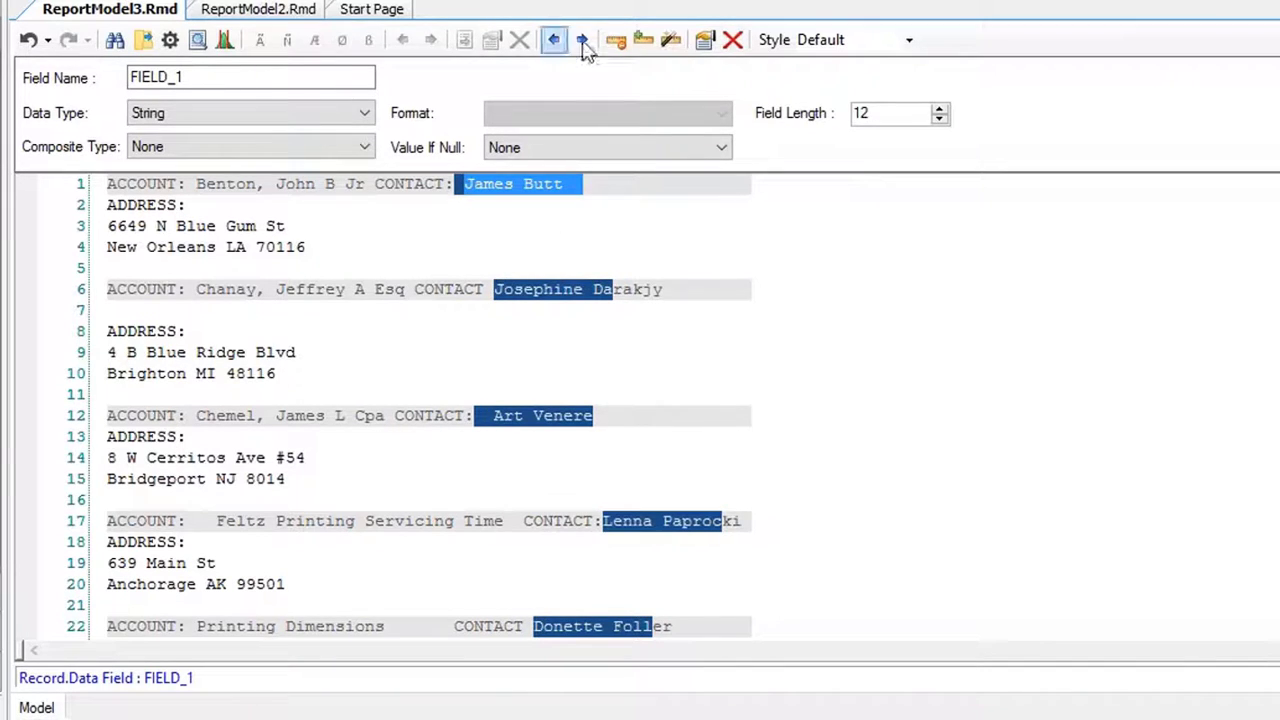
click(643, 40)
click(643, 40)
click(643, 40)
click(643, 40)
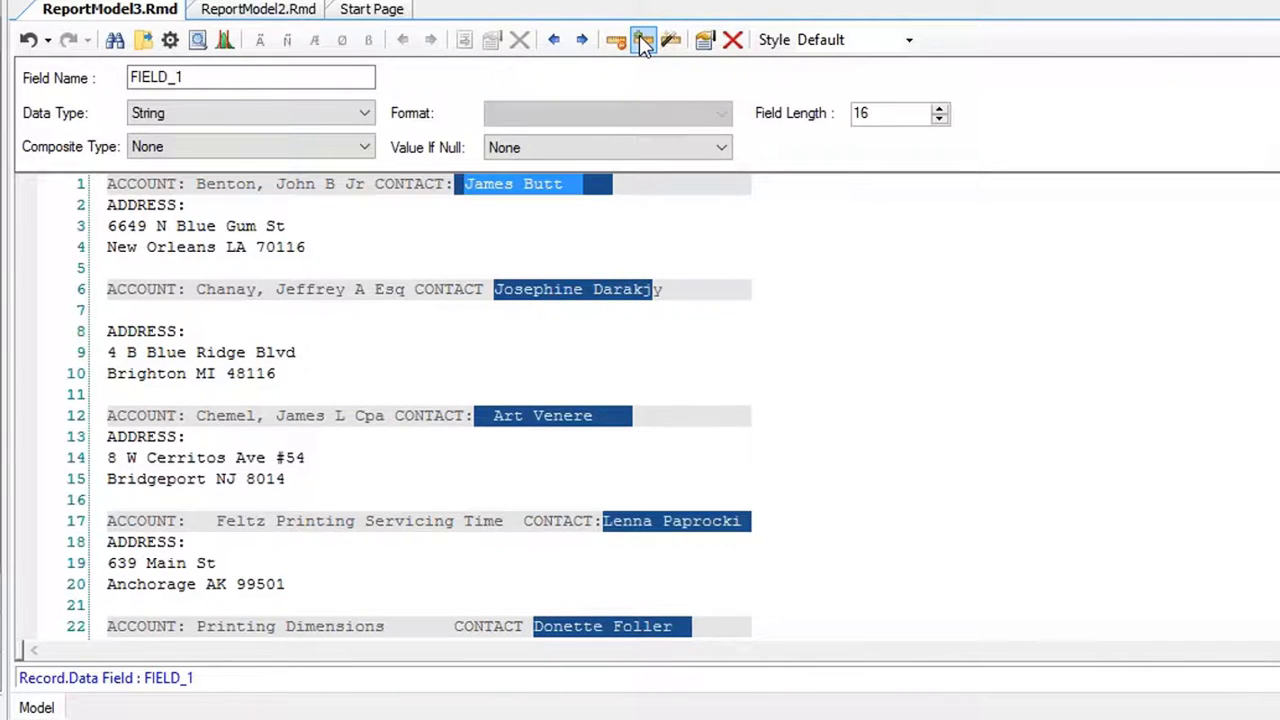
click(643, 40)
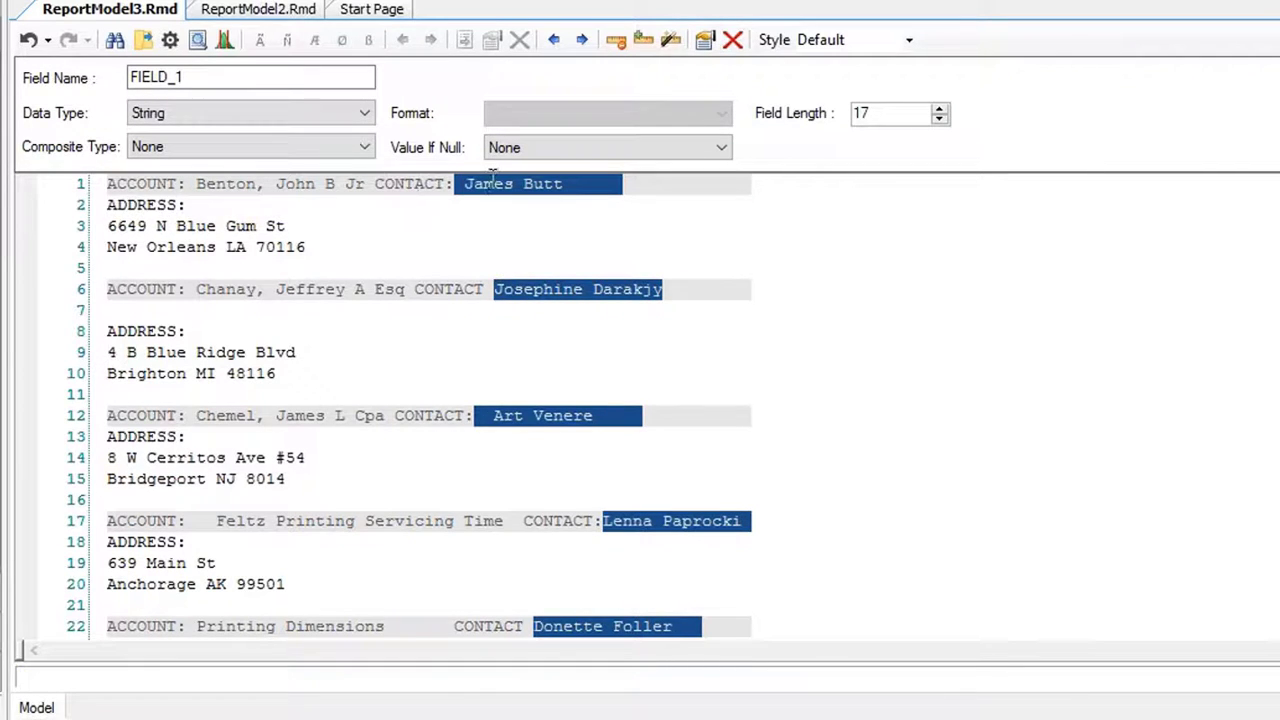
Turn off Float Fields for the Data region to compare the field placement, and turn it back on
click(736, 311)
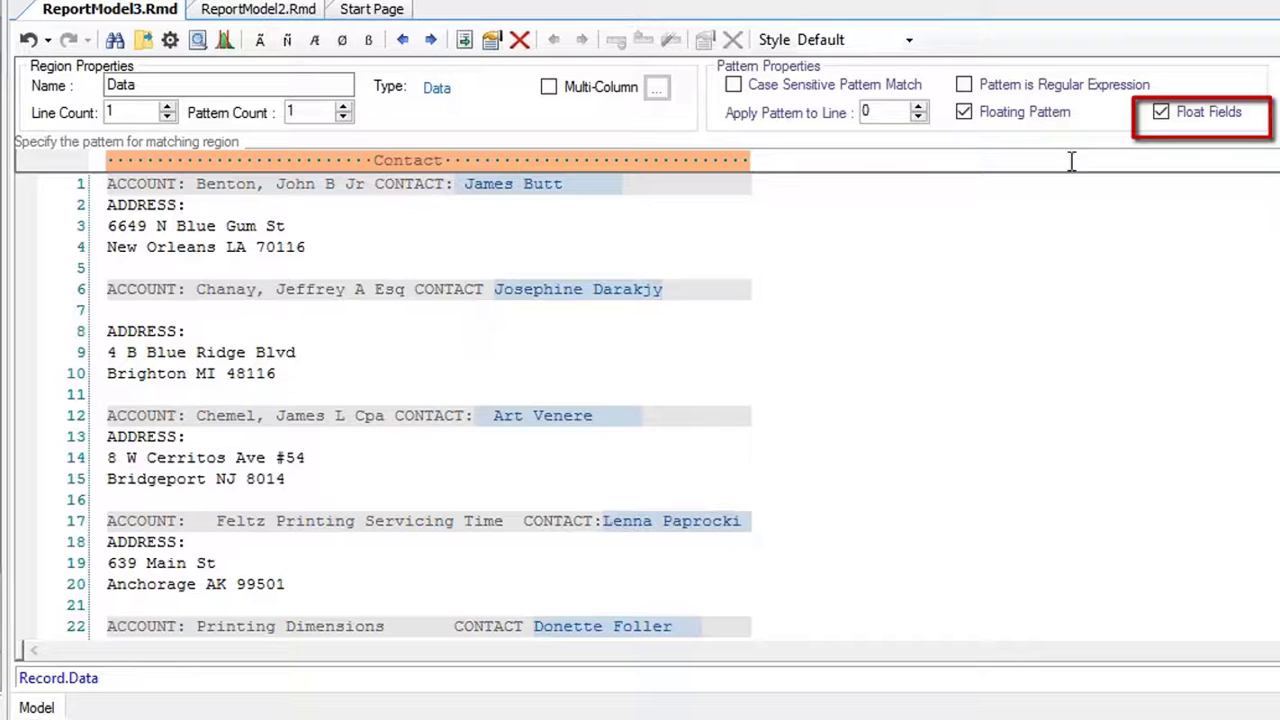
click(1163, 115)
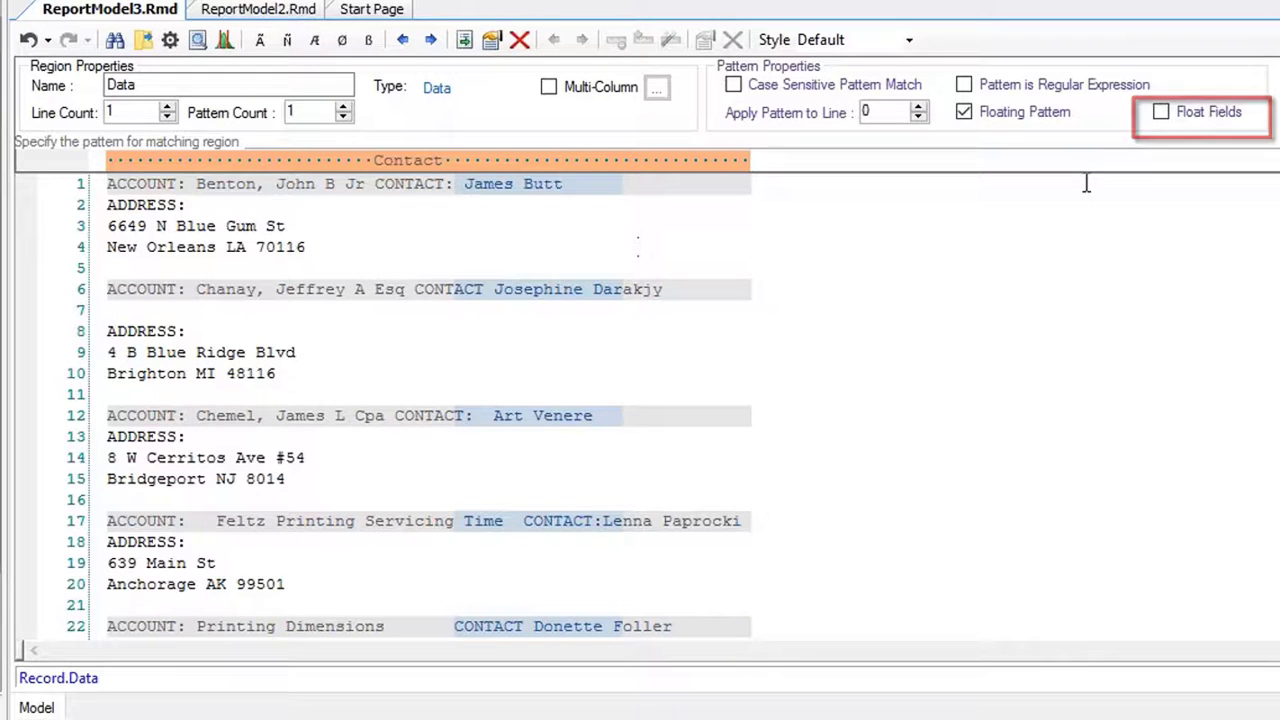
click(1162, 113)
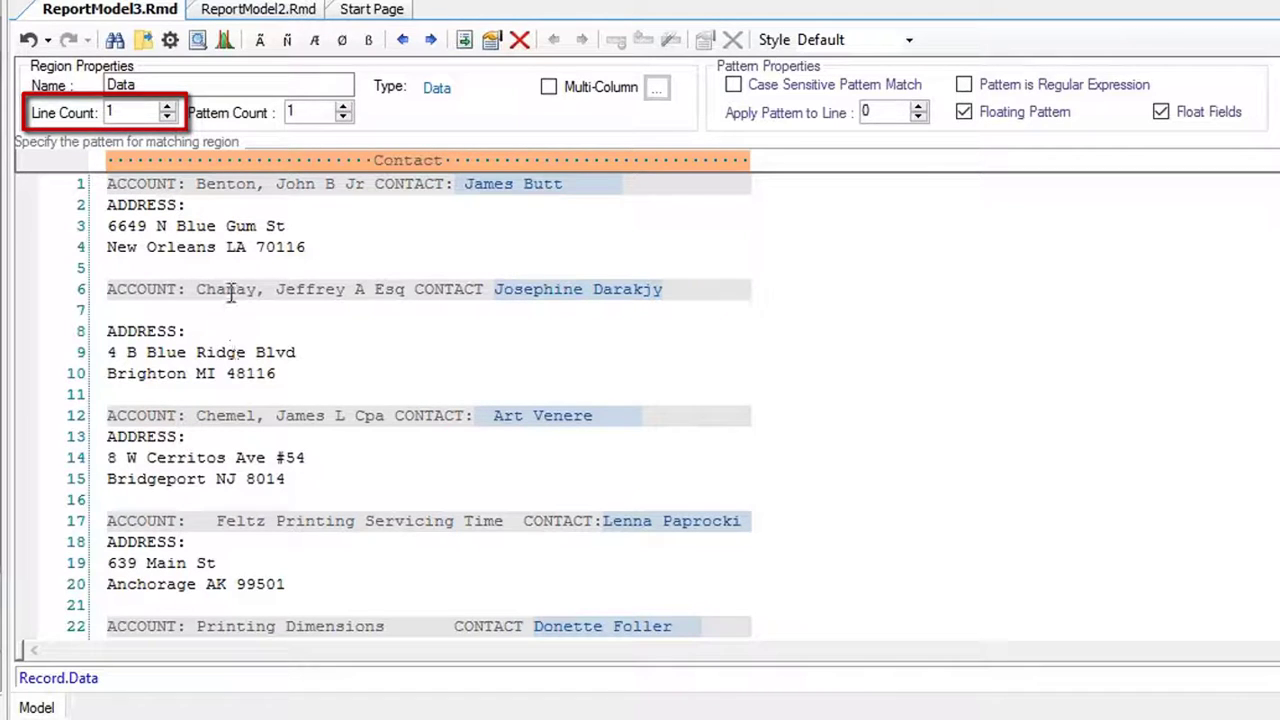
Increase the Data region's line count to 5
click(168, 107)
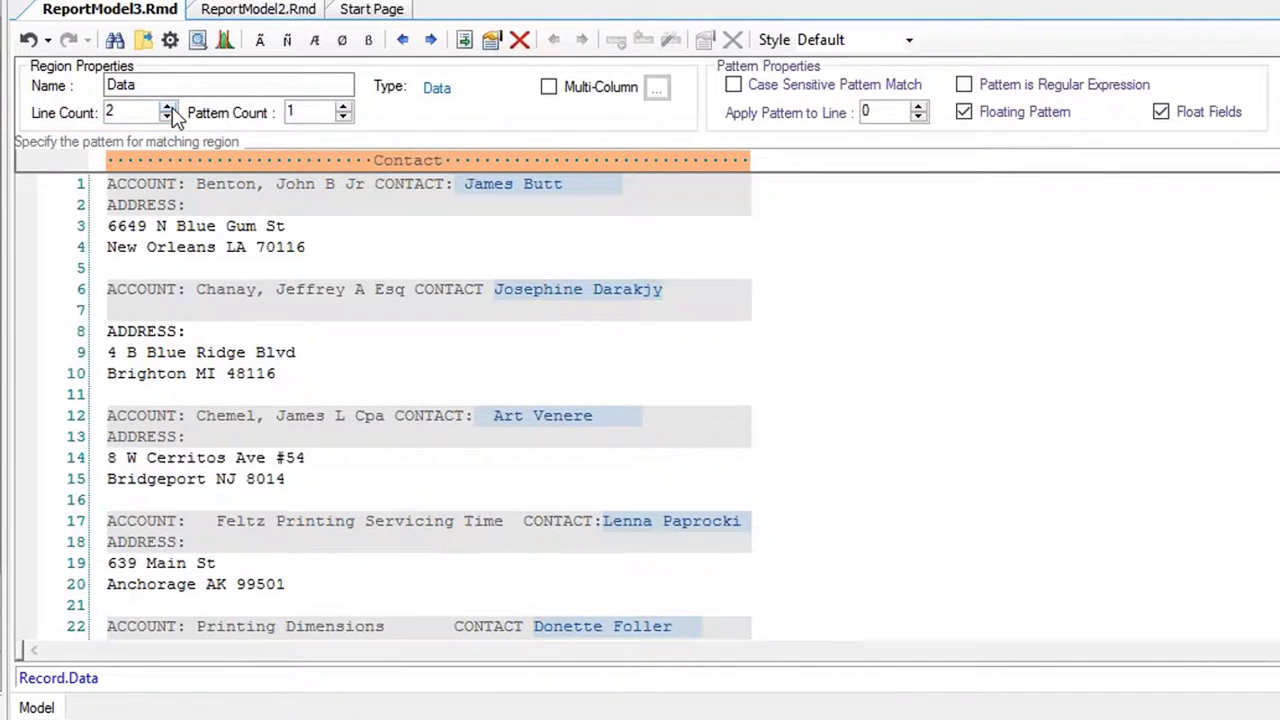
click(168, 107)
click(168, 107)
click(168, 107)
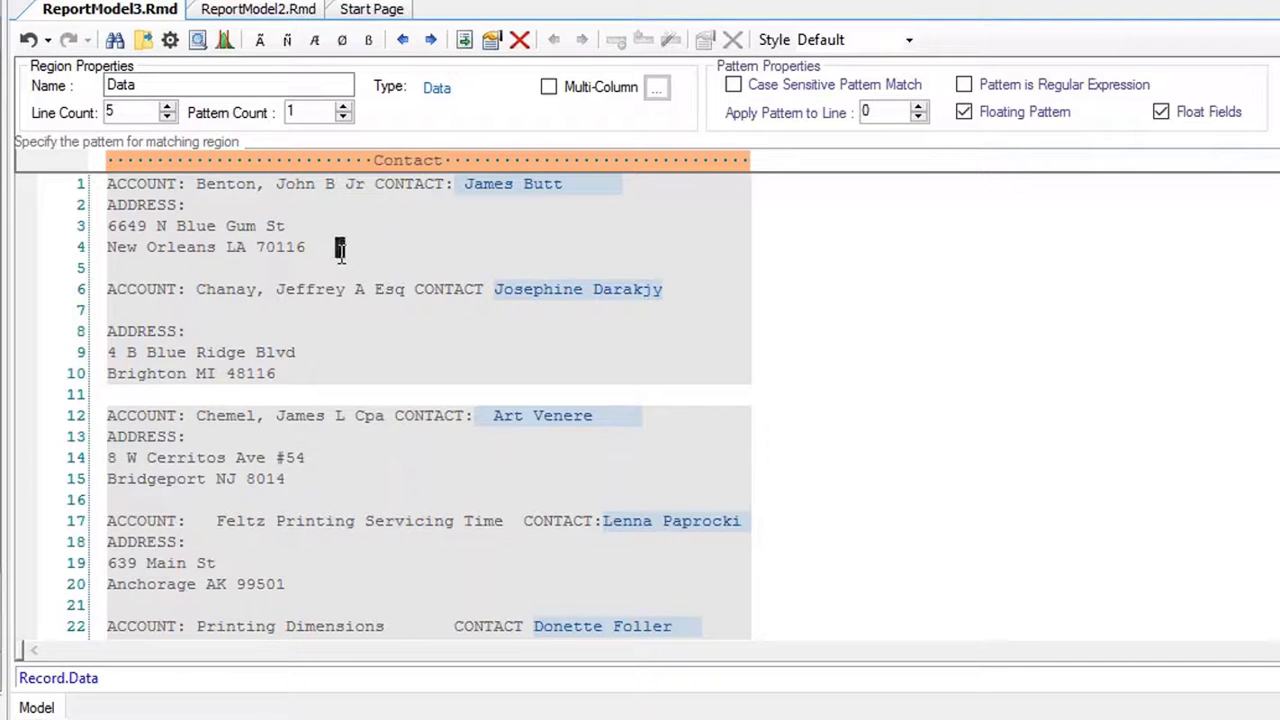
Add a 23-character data field covering the two address lines of the first record, and return to the region's properties
drag(340, 248, 108, 224)
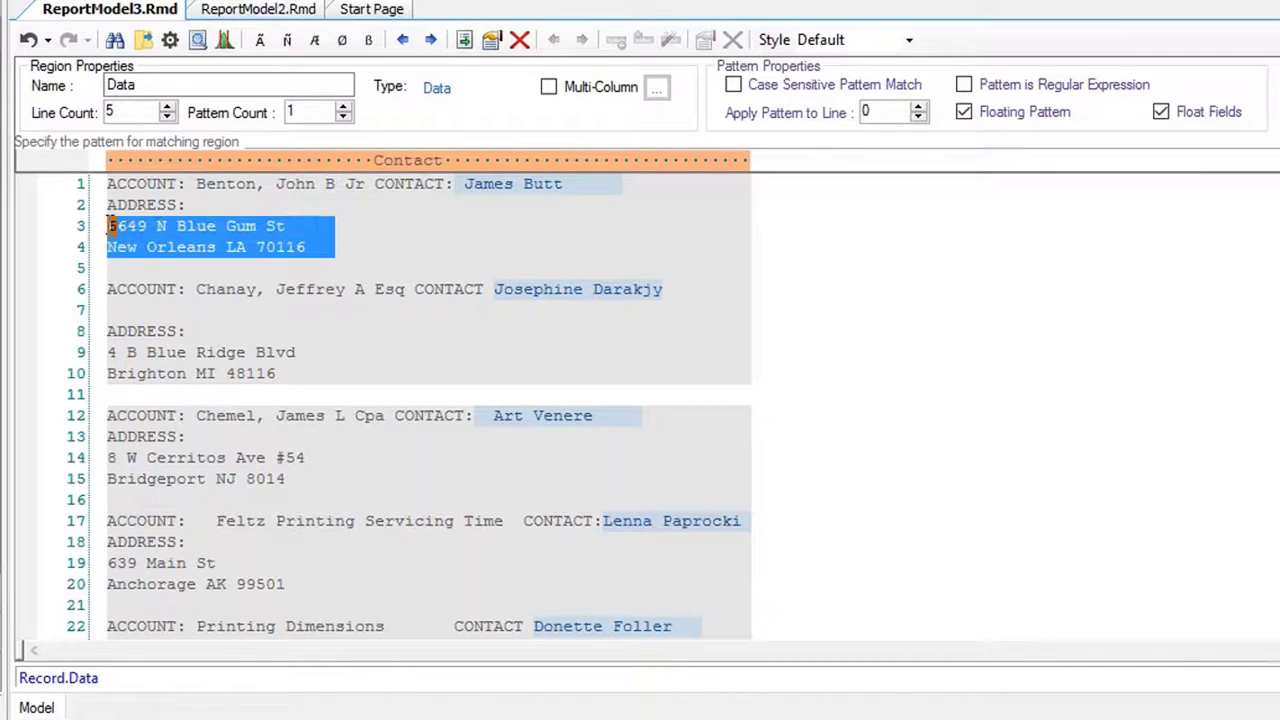
right_click(177, 230)
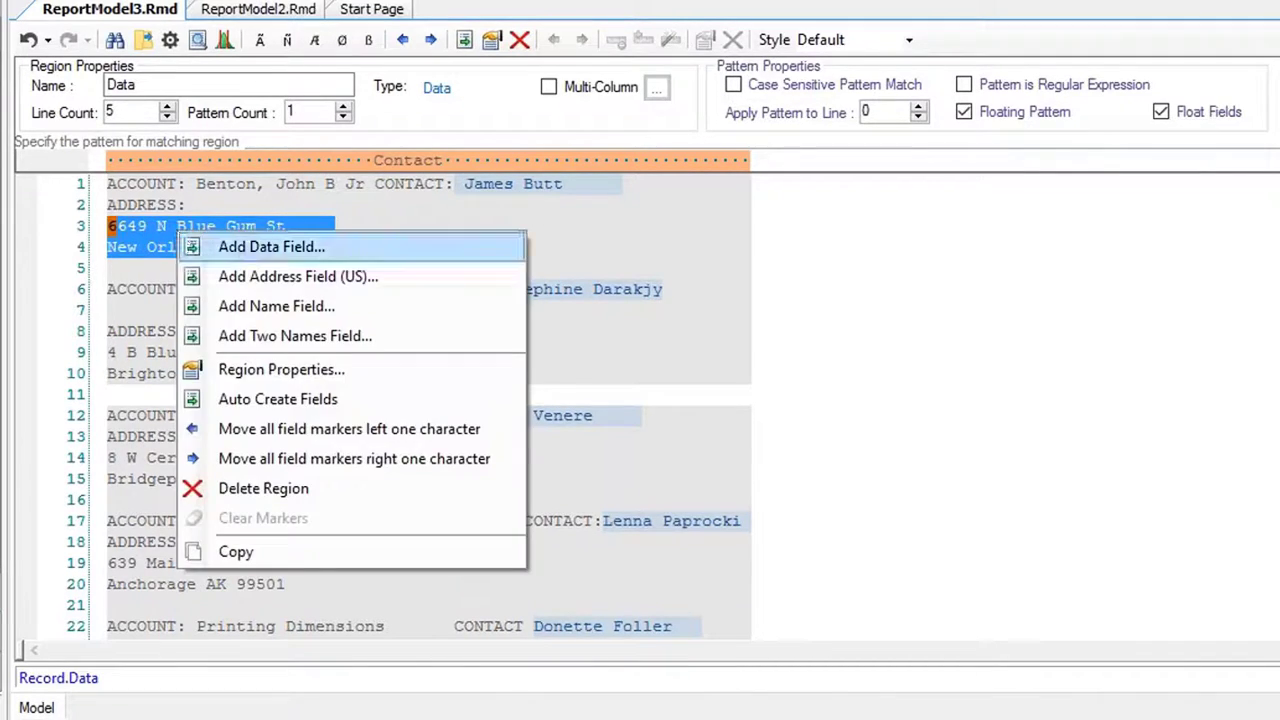
click(230, 246)
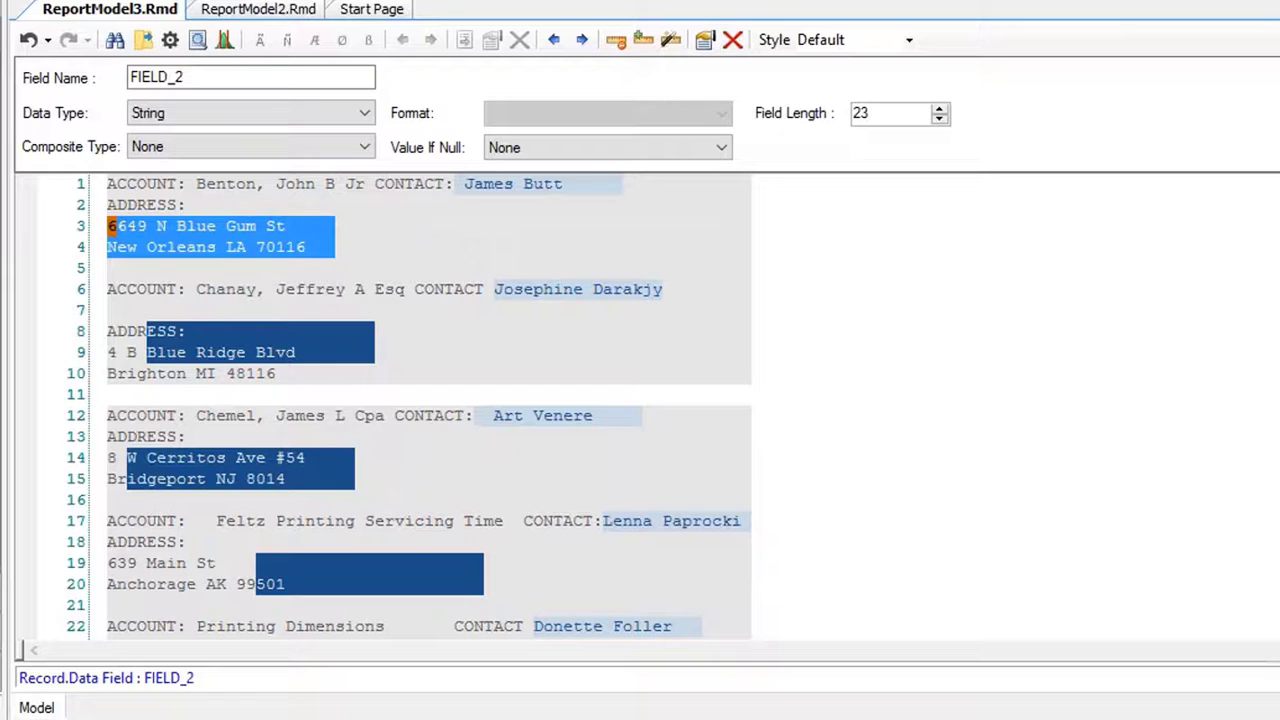
click(882, 155)
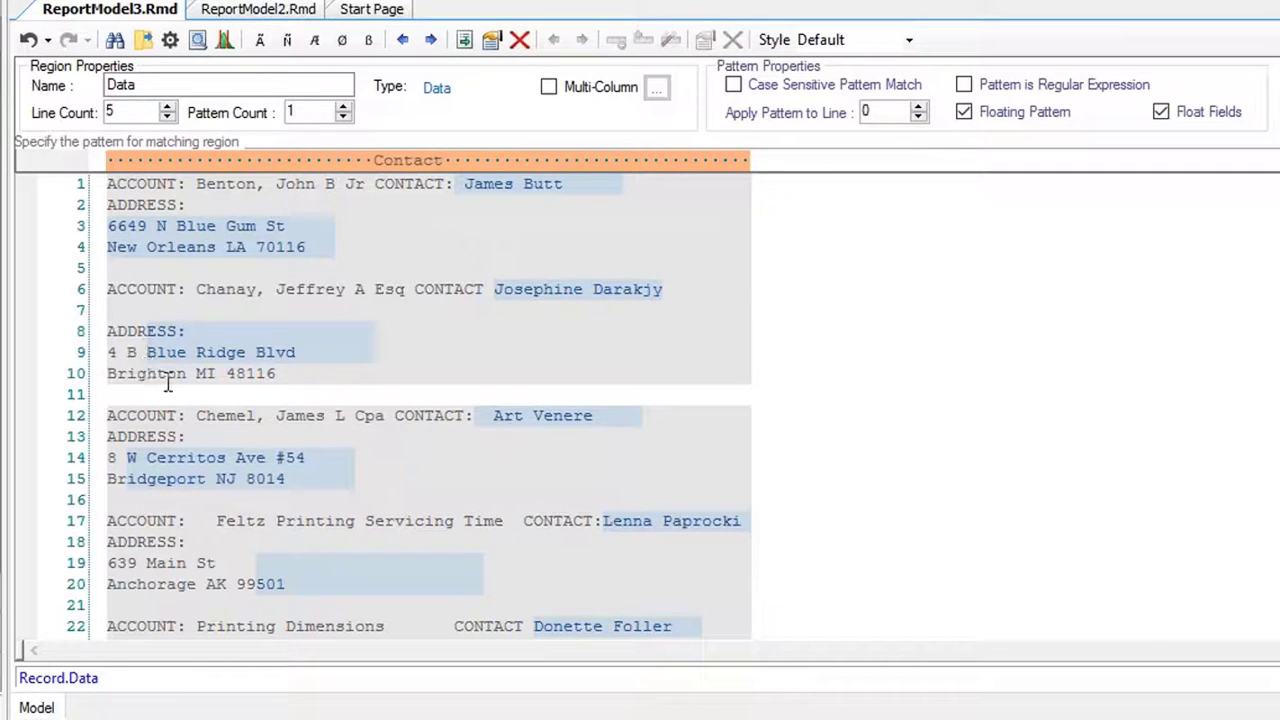
Set the address field FIELD_2 to start after the string "ADDRESS:" in the previous line, and preview the model's data
right_click(182, 249)
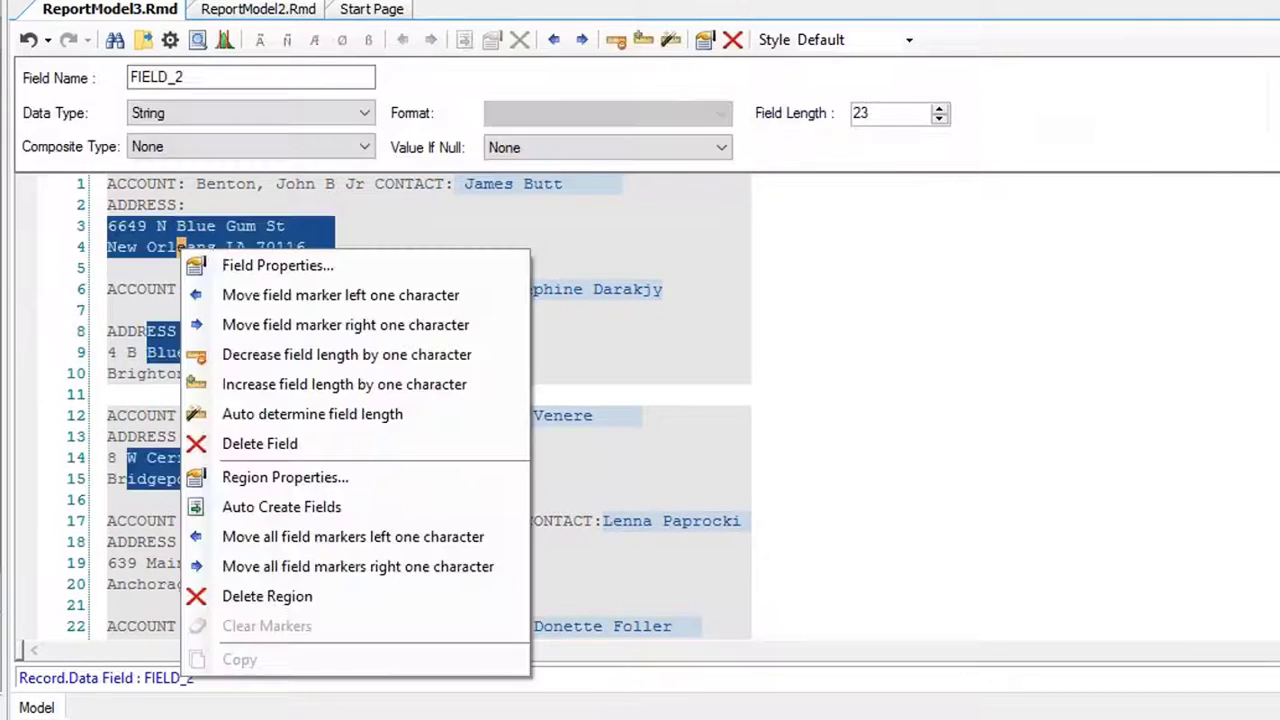
click(262, 266)
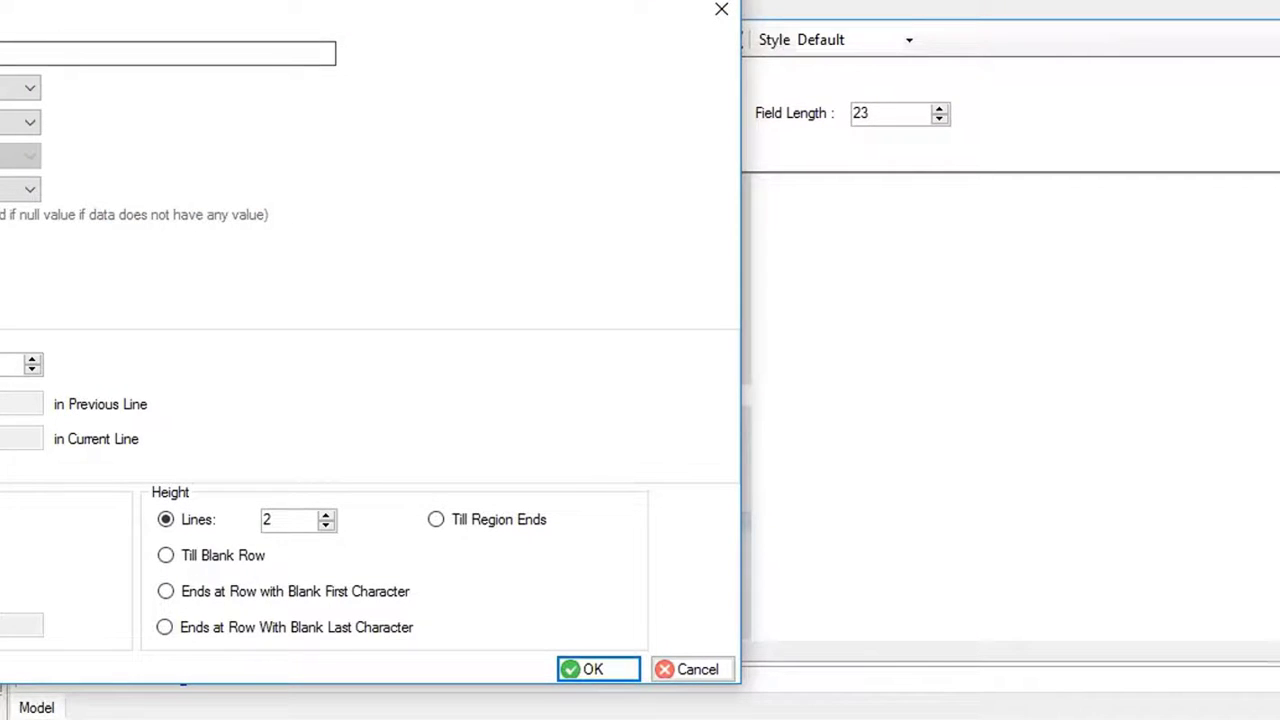
drag(337, 14, 873, 107)
click(254, 496)
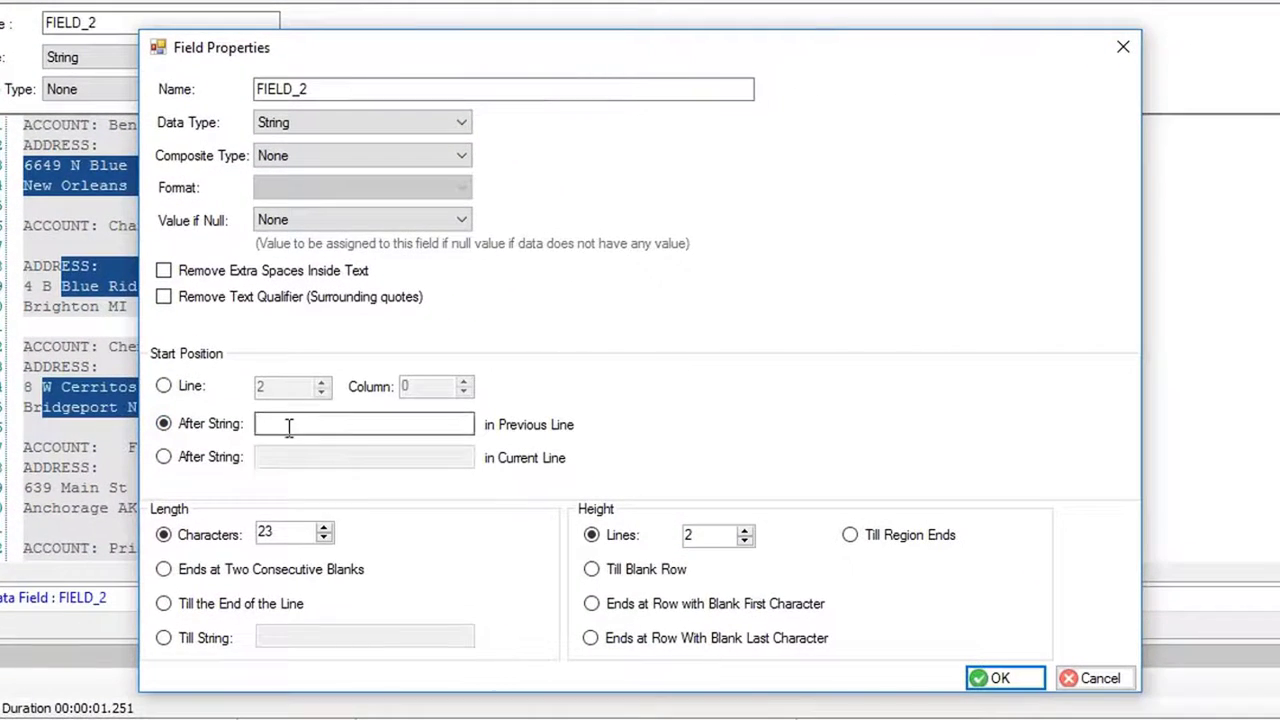
click(288, 426)
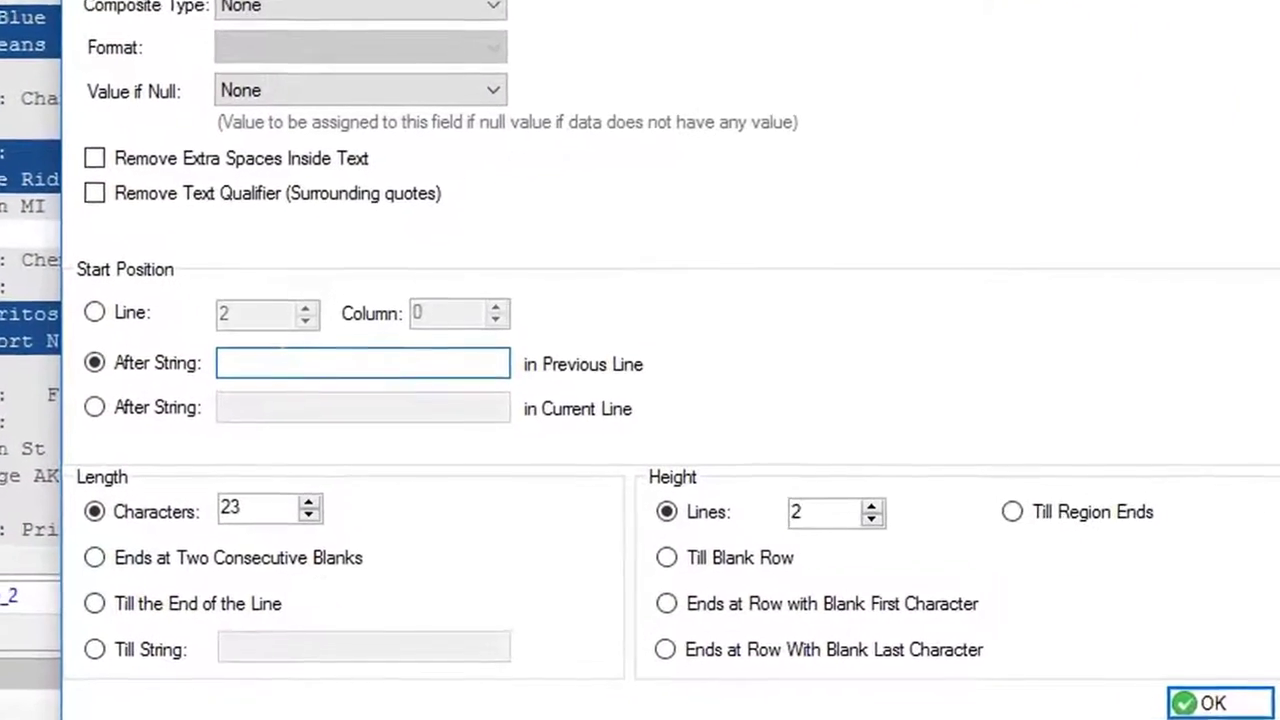
text(A)
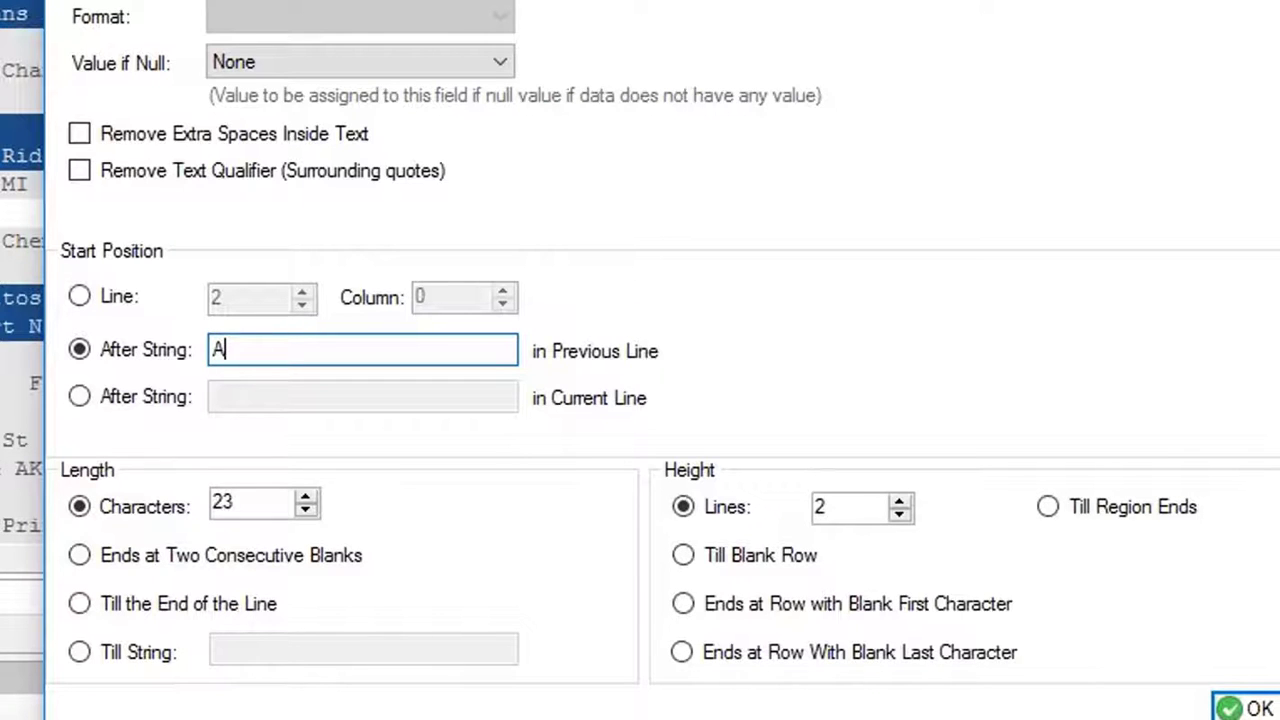
text(DDRESS:)
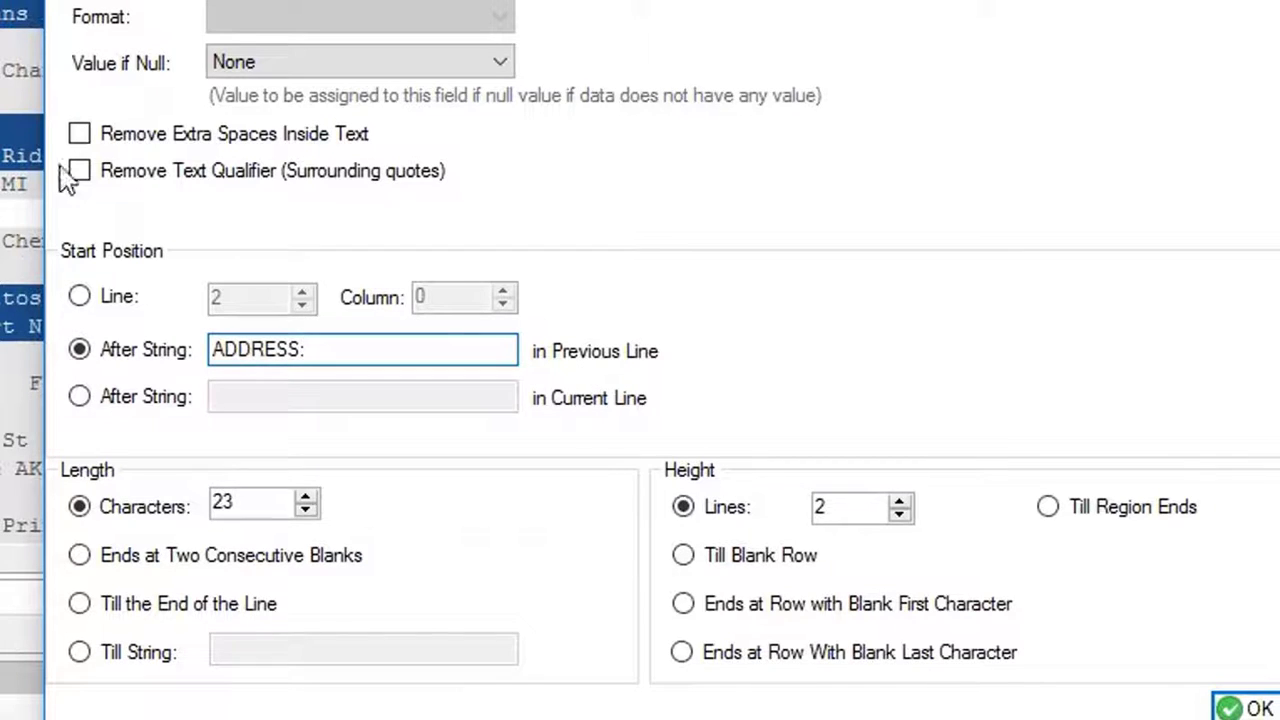
click(1255, 708)
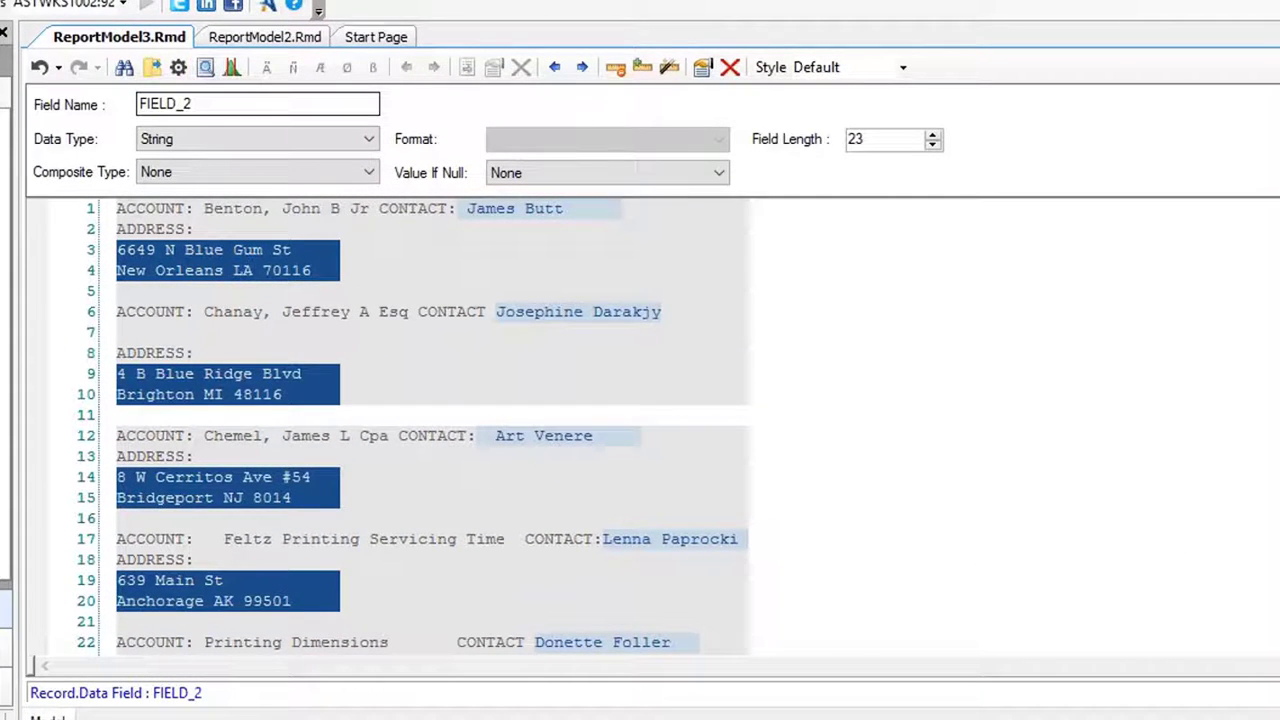
click(205, 70)
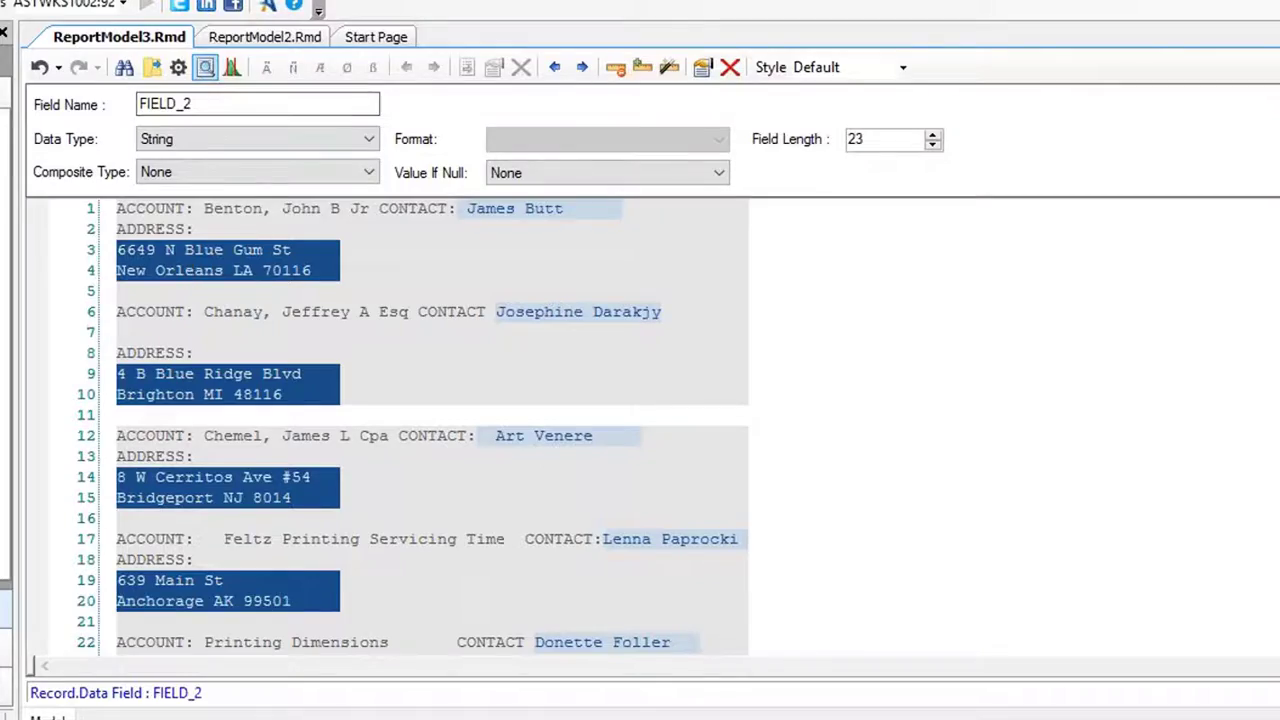
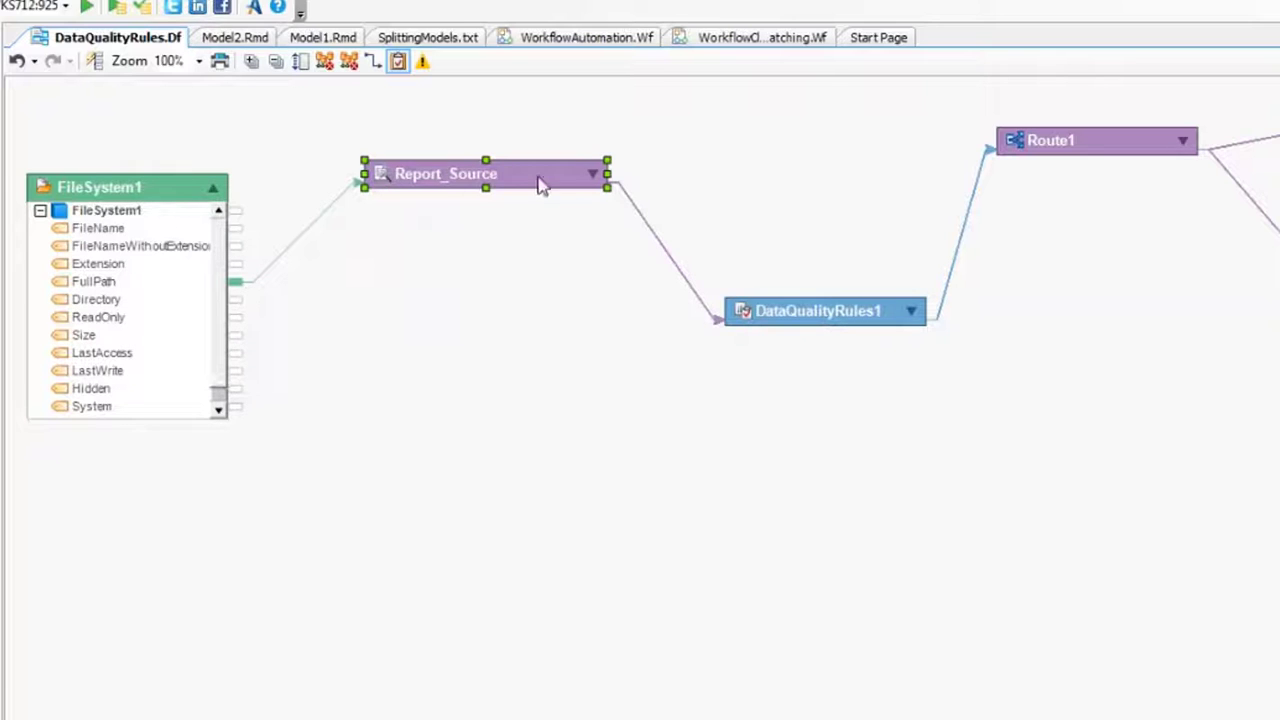
Expand the Report_Source node in the DataQualityRules dataflow, lengthen it to fit all its fields, and expand DataQualityRules1
click(594, 176)
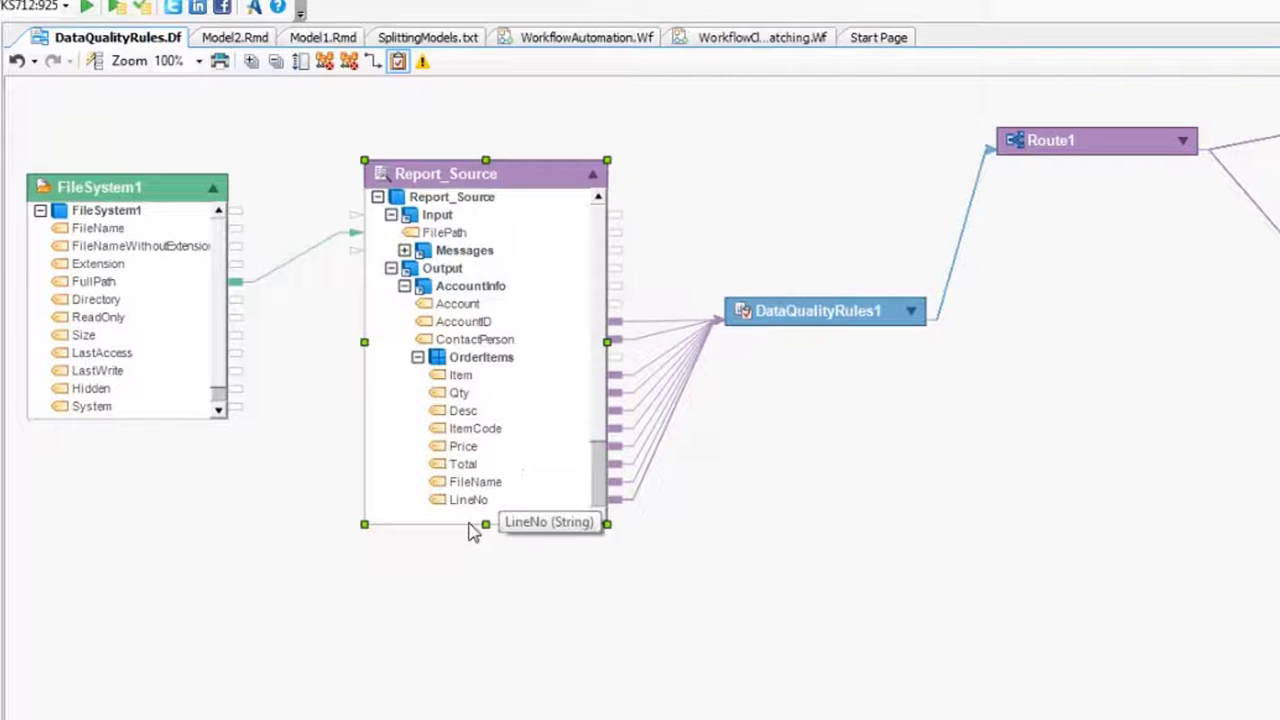
drag(488, 537, 485, 672)
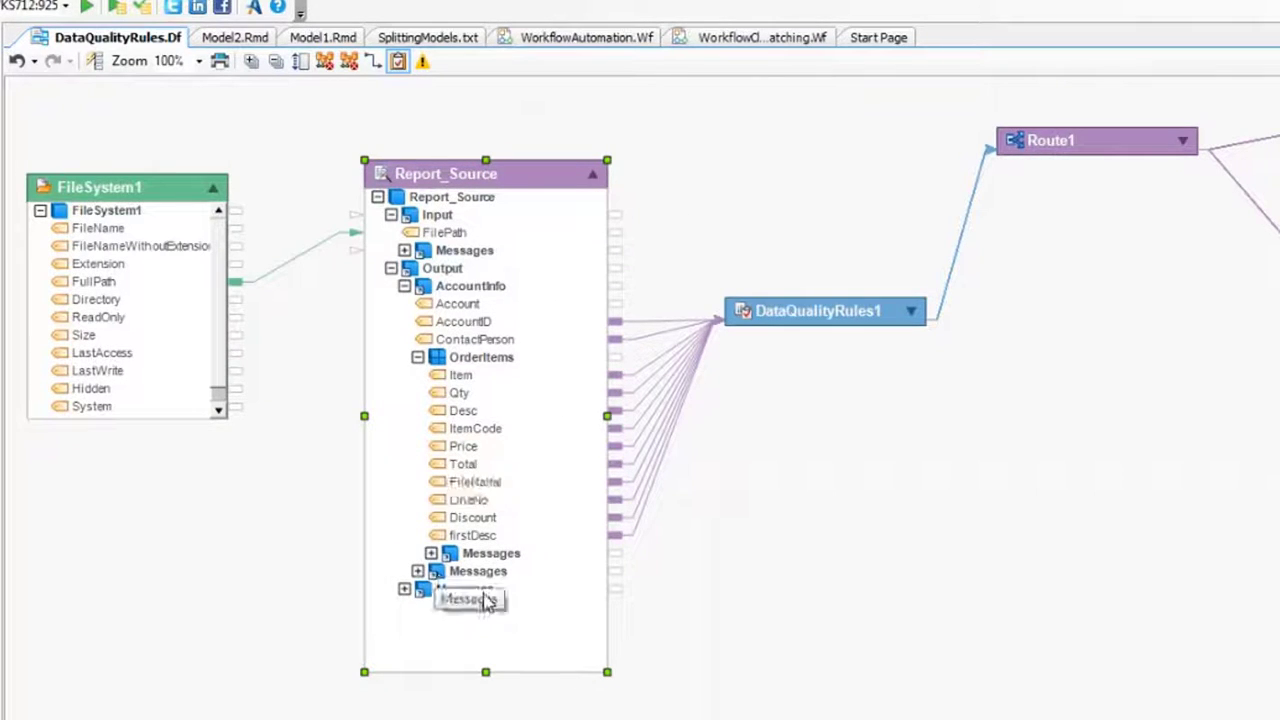
click(818, 315)
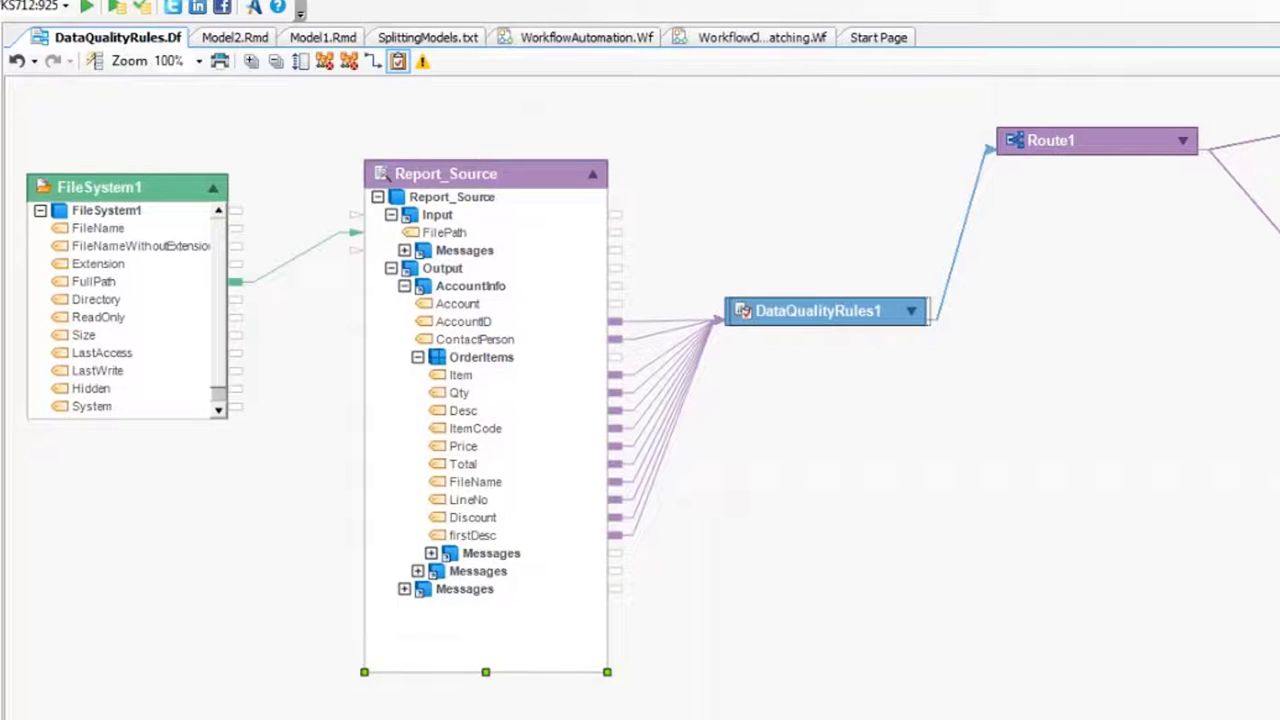
click(916, 314)
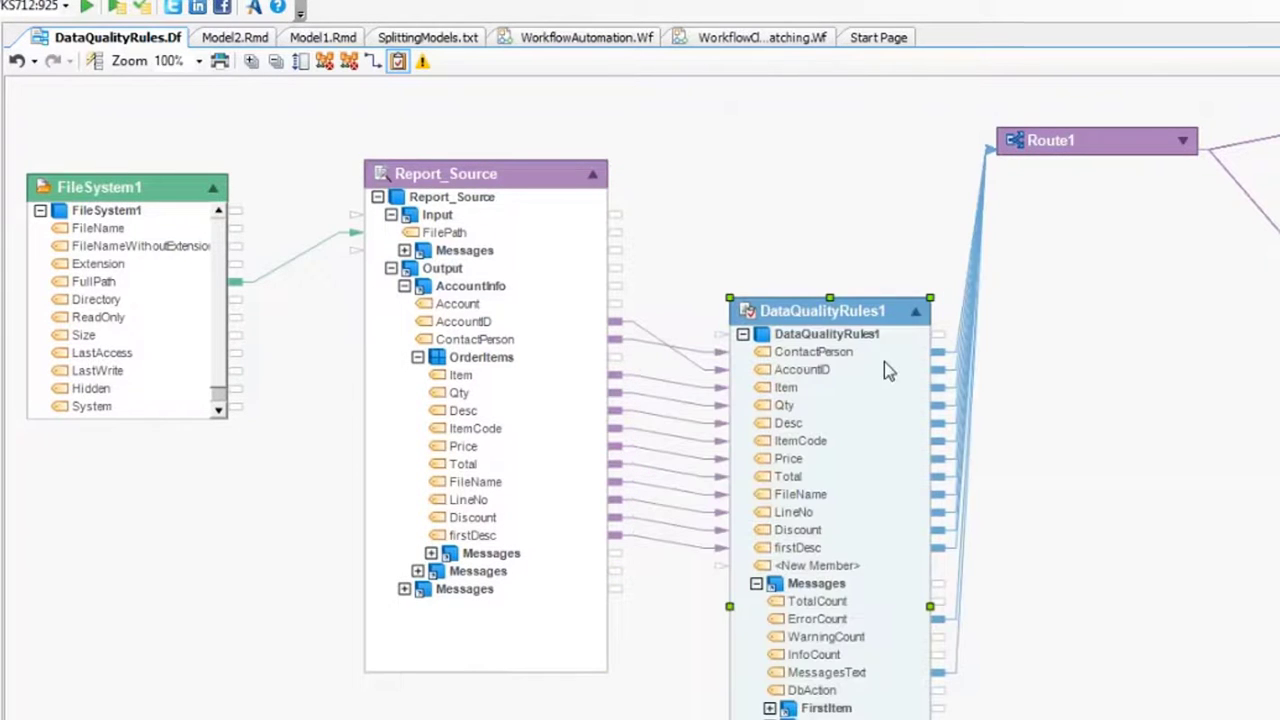
Examine the layout and the Price rule expression of DataQualityRules1, and leave its properties without changes
right_click(797, 285)
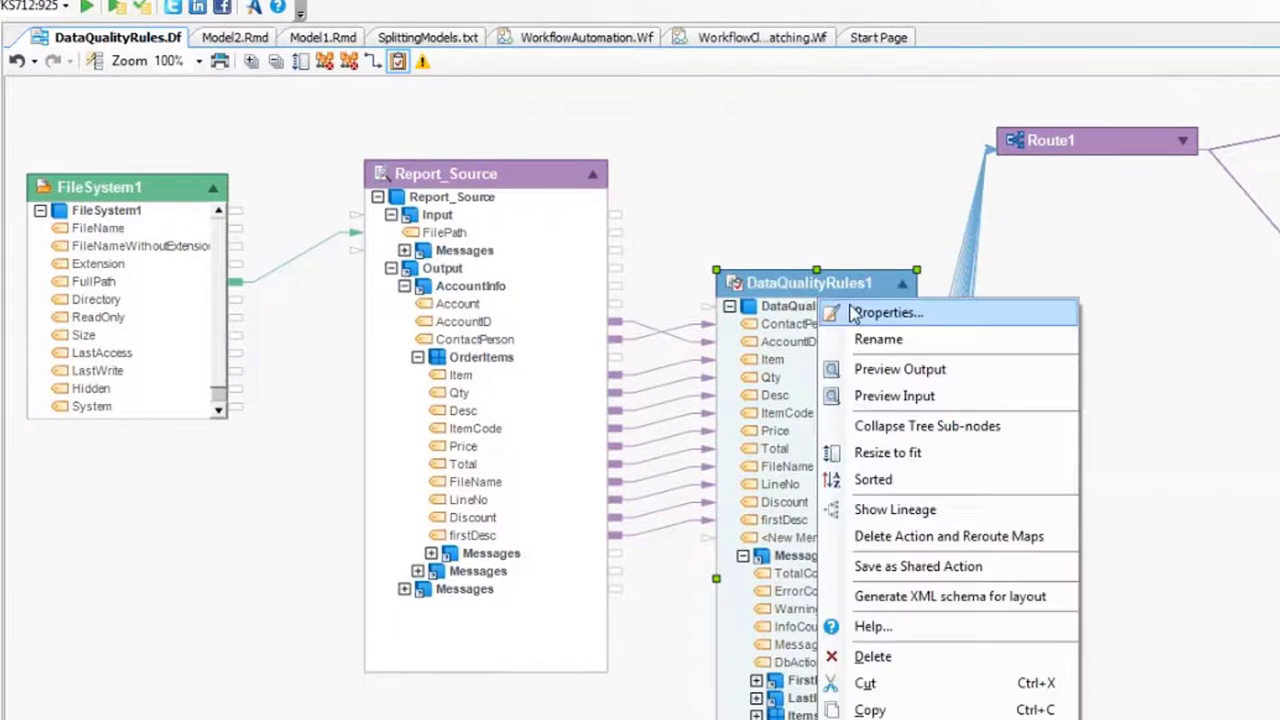
click(855, 309)
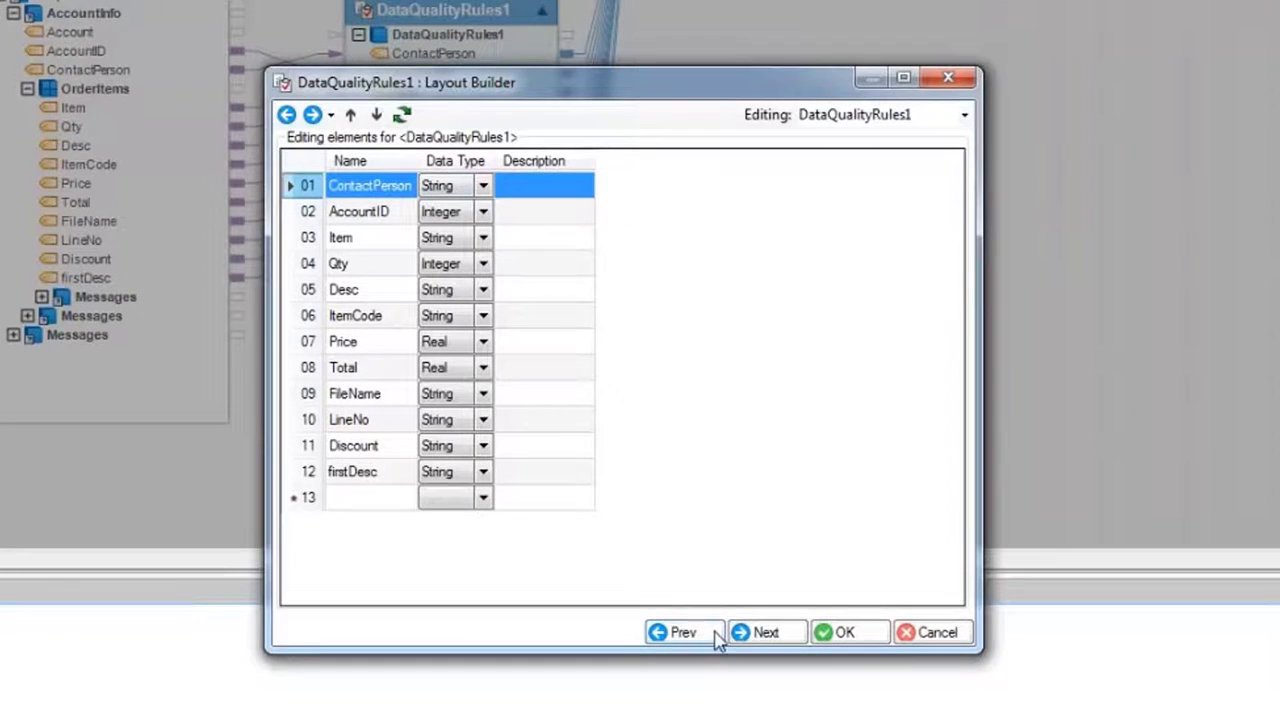
click(752, 632)
drag(405, 487, 277, 473)
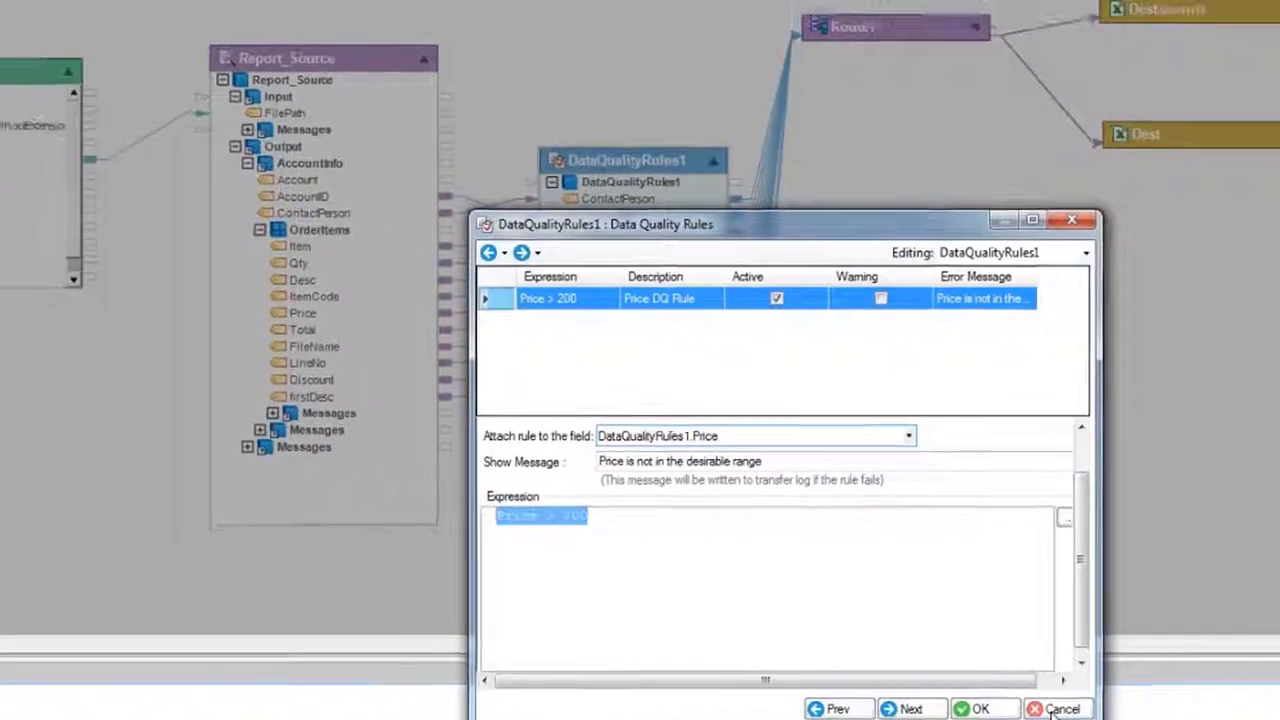
click(935, 635)
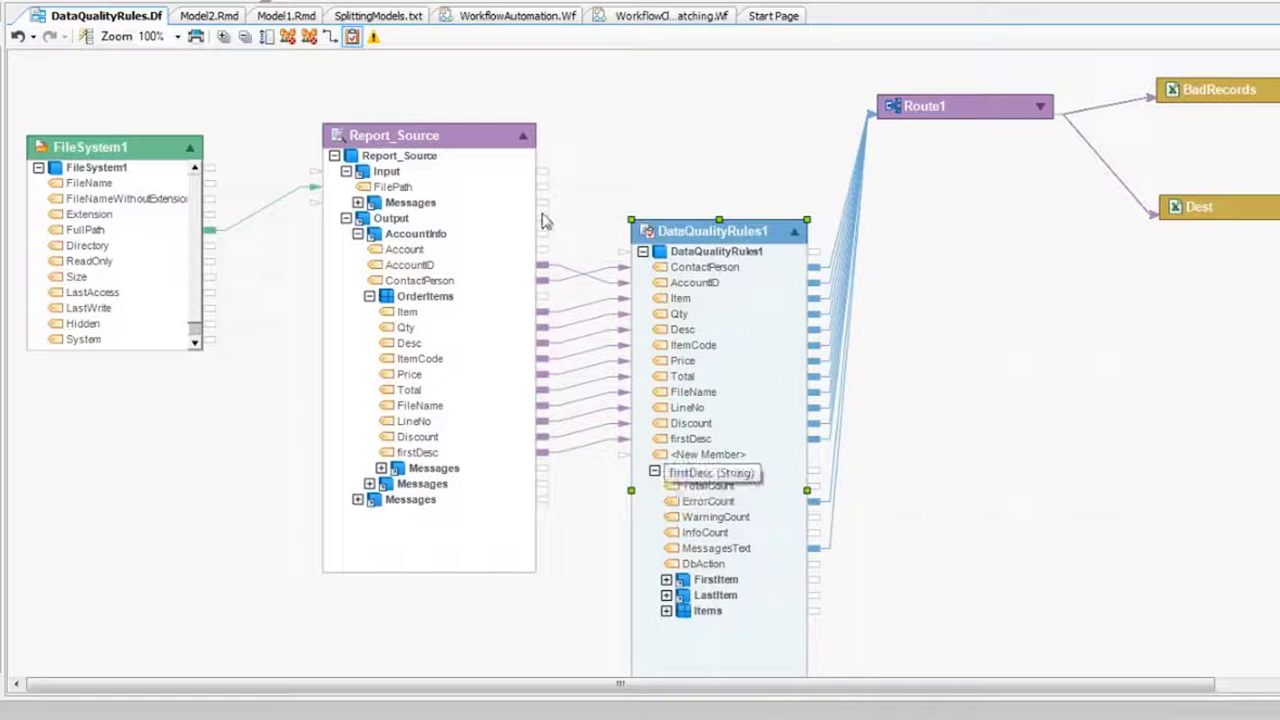
Move Report_Source and the collapsed DataQualityRules1 node closer to FileSystem1, and preview the output of DataQualityRules1
drag(411, 134, 345, 119)
drag(683, 237, 615, 207)
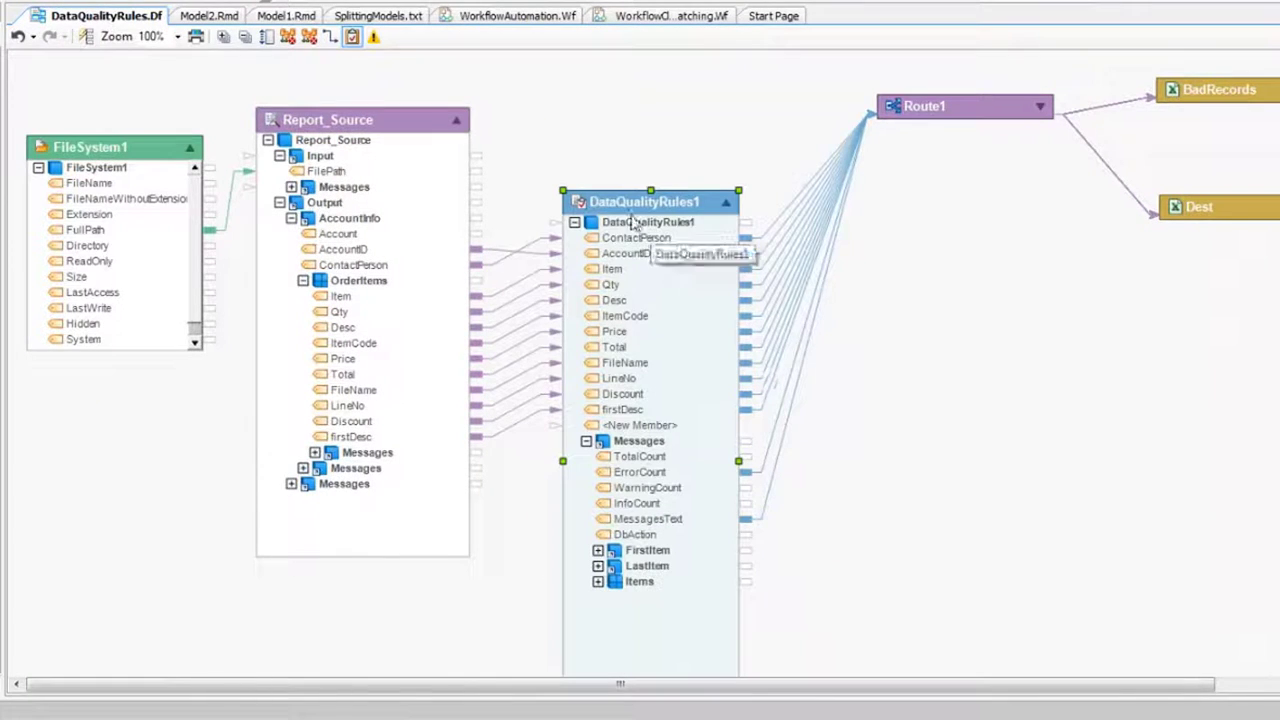
click(729, 203)
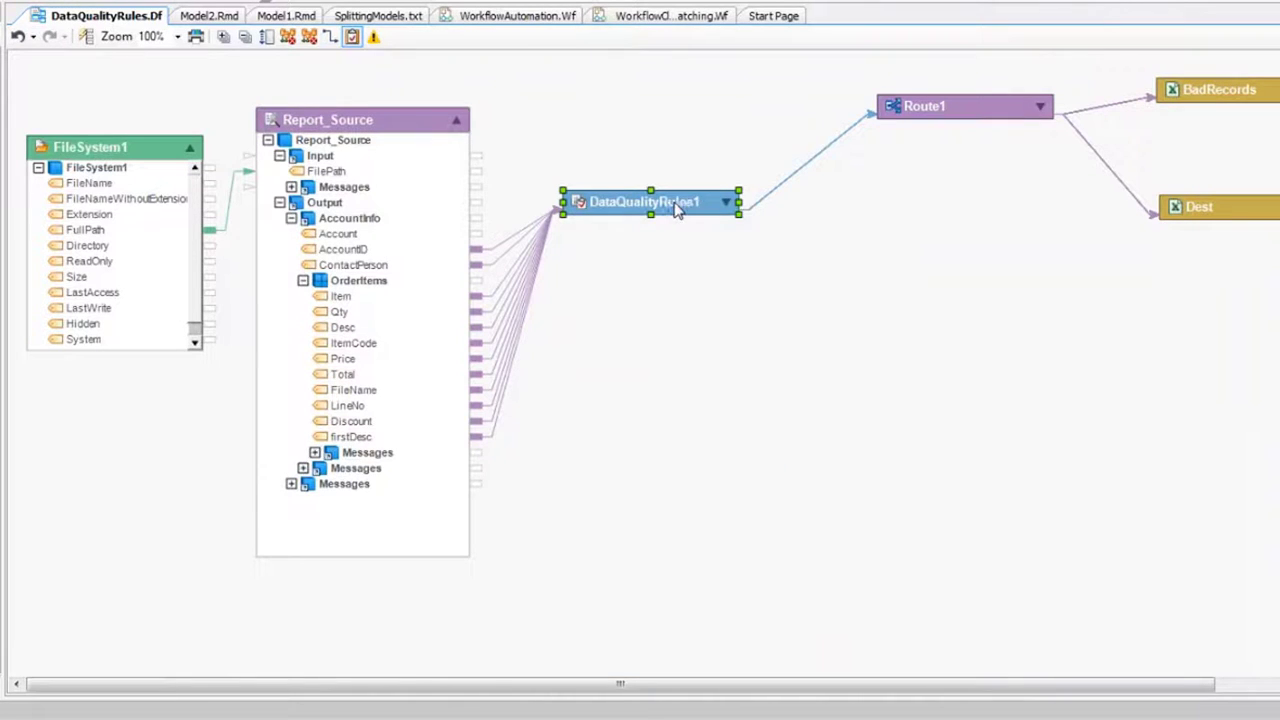
right_click(669, 204)
click(752, 268)
Set FileSystem1's directory path to C:\Test Data\Webinar\RMMarchWebinar\Sample1_RegionHeight, and preview its output
double_click(136, 143)
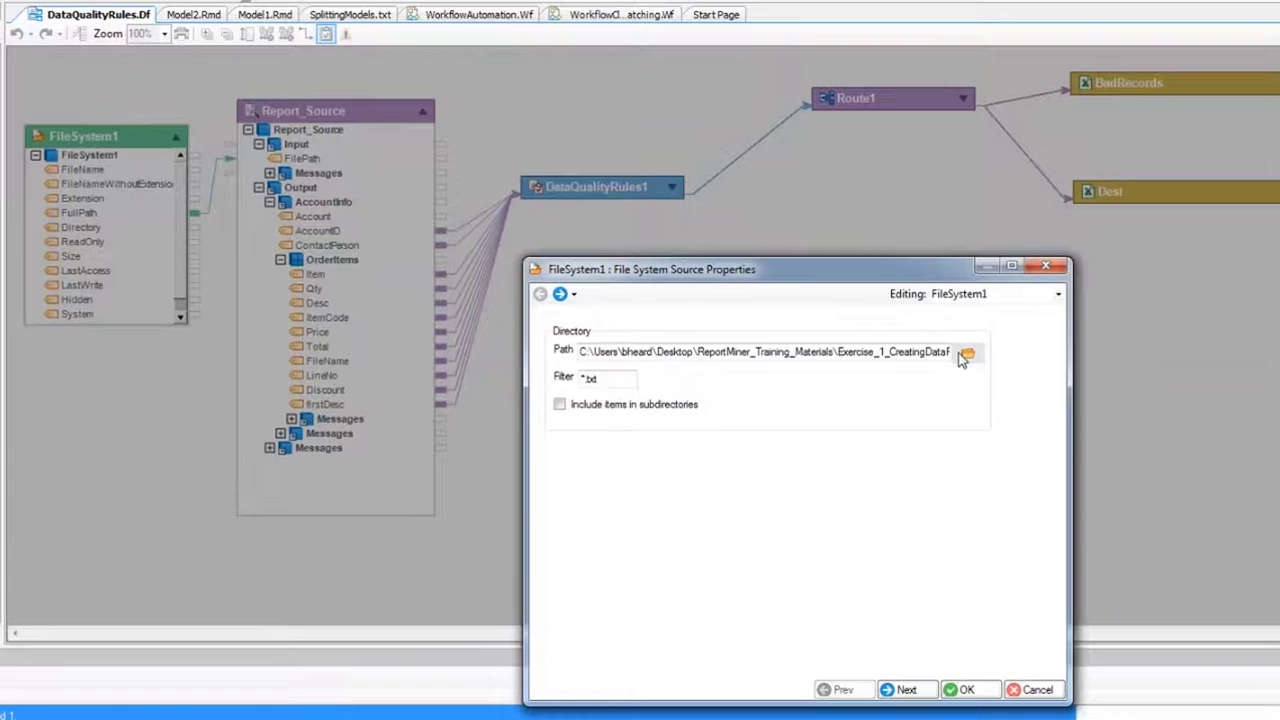
click(962, 358)
click(560, 477)
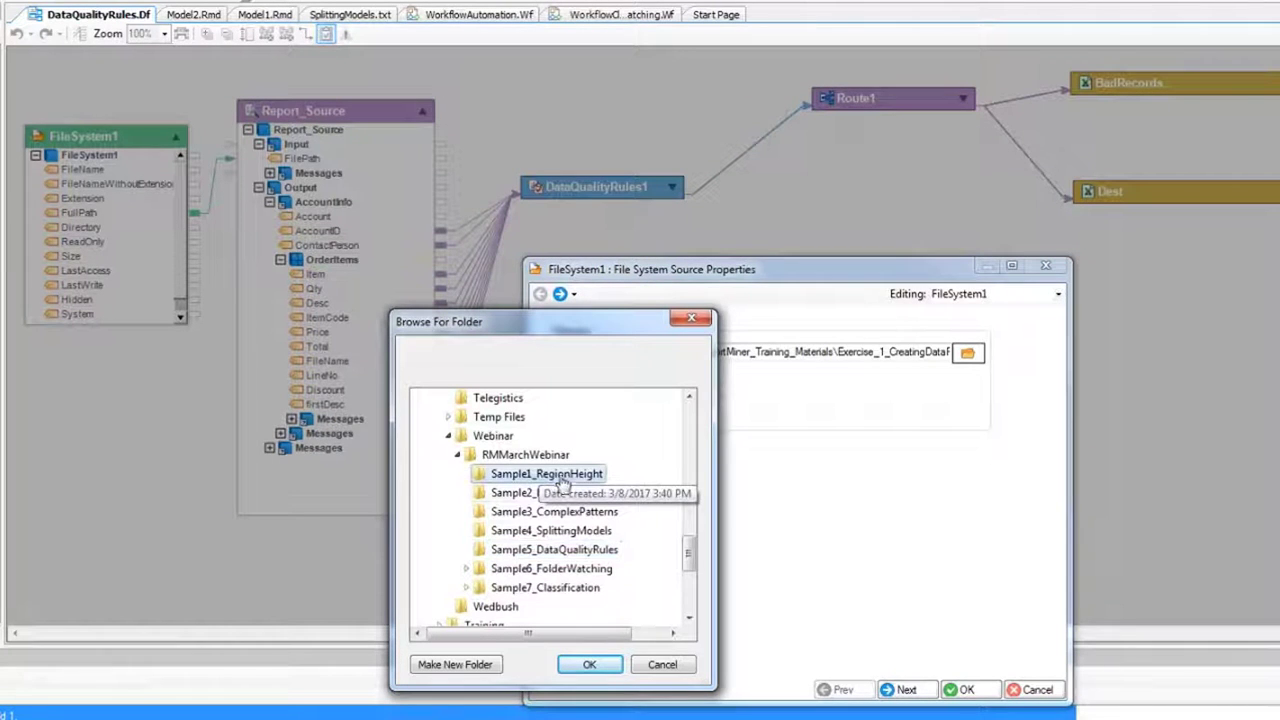
click(598, 665)
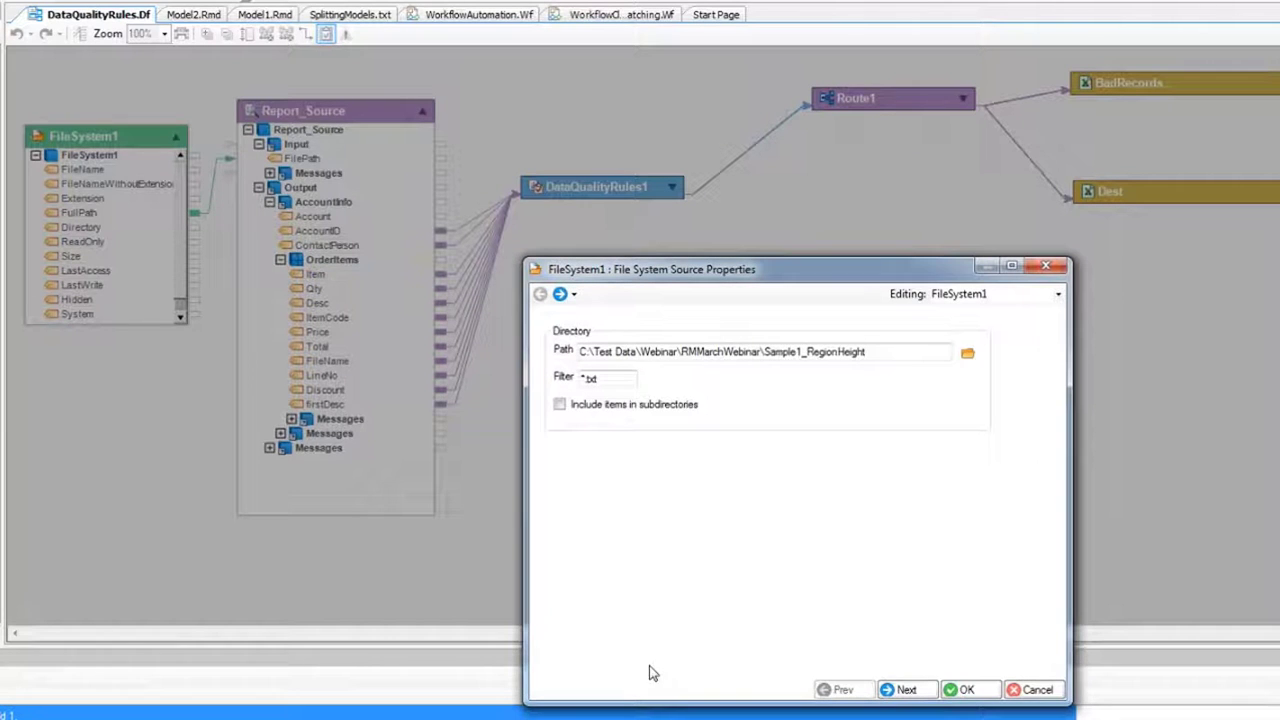
click(964, 690)
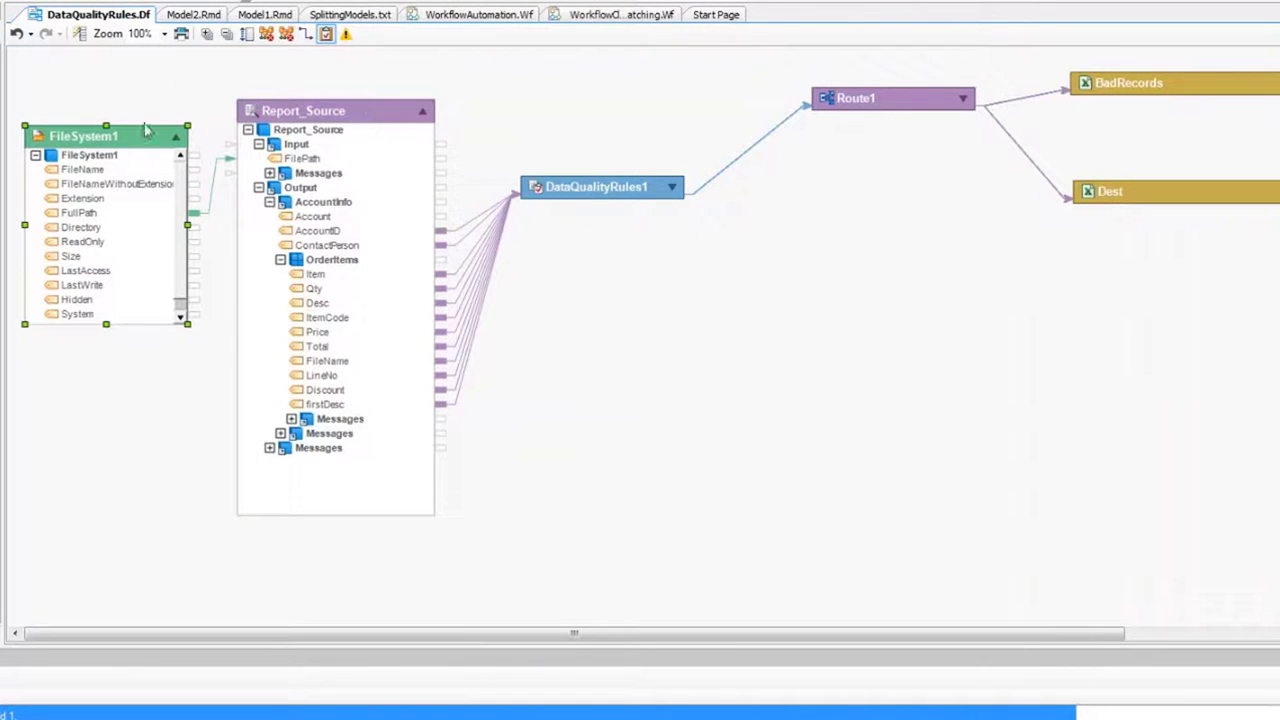
right_click(178, 158)
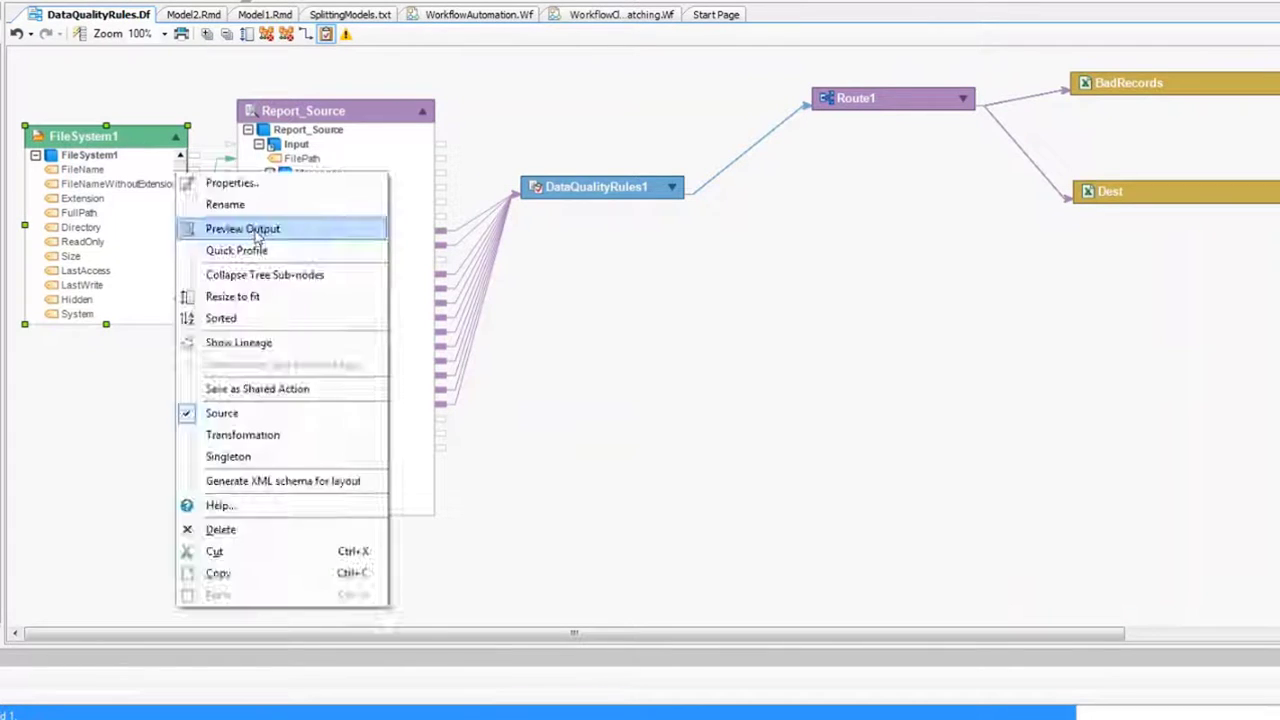
click(257, 233)
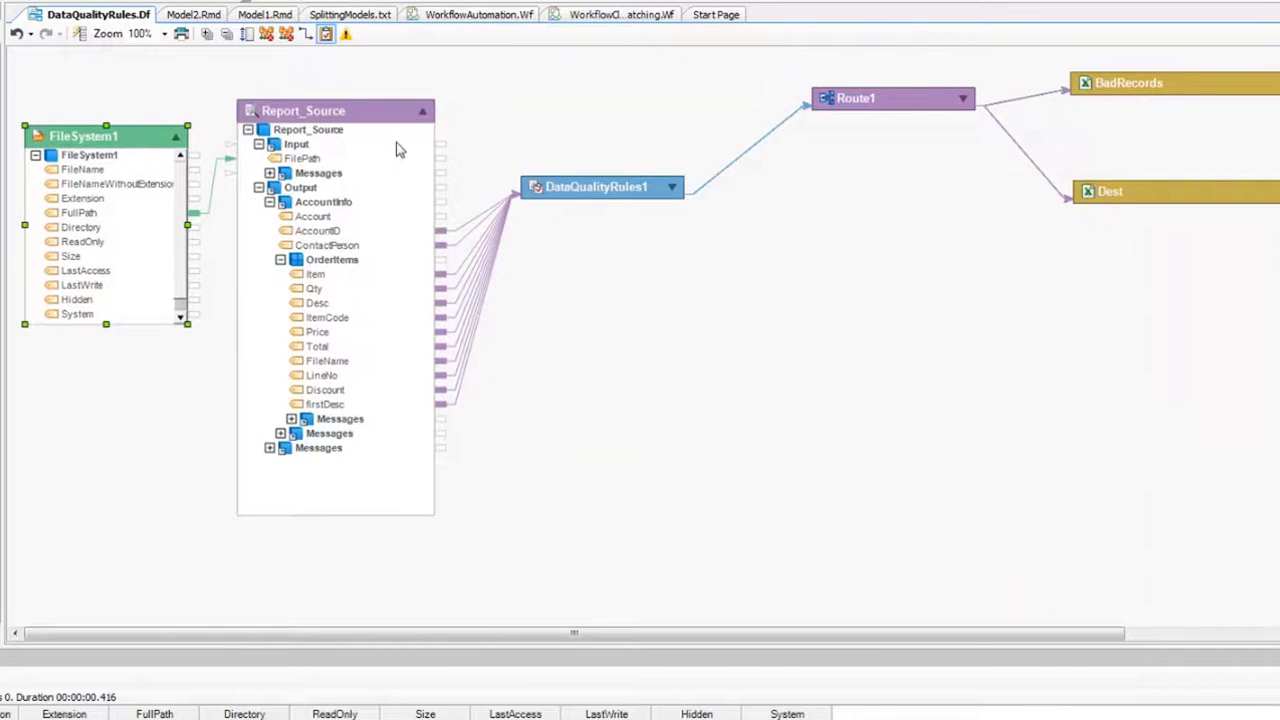
Preview the output of DataQualityRules1 and examine the errors flagged in the Price column
right_click(618, 190)
click(690, 252)
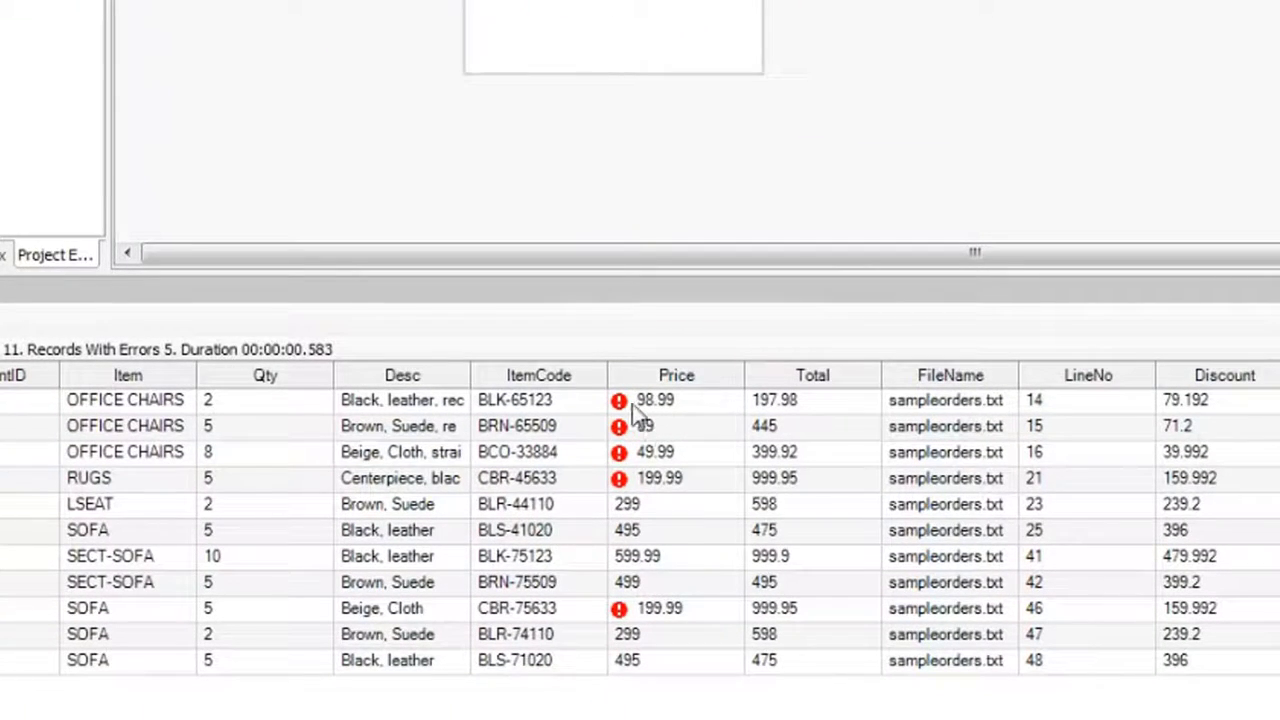
mouse_move(622, 406)
click(673, 476)
click(671, 457)
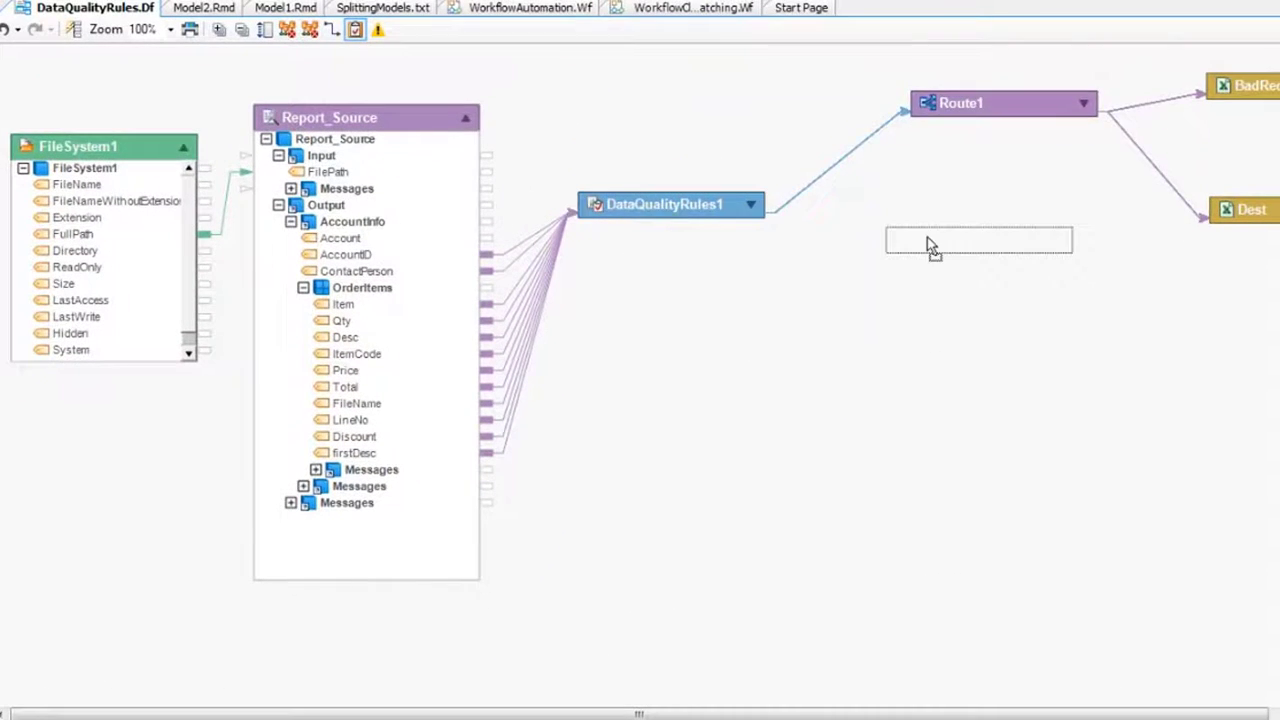
Place Route1 beside DataQualityRules1, and spread the BadRecords and Dest destinations above and below it
drag(927, 242, 927, 242)
drag(650, 220, 621, 207)
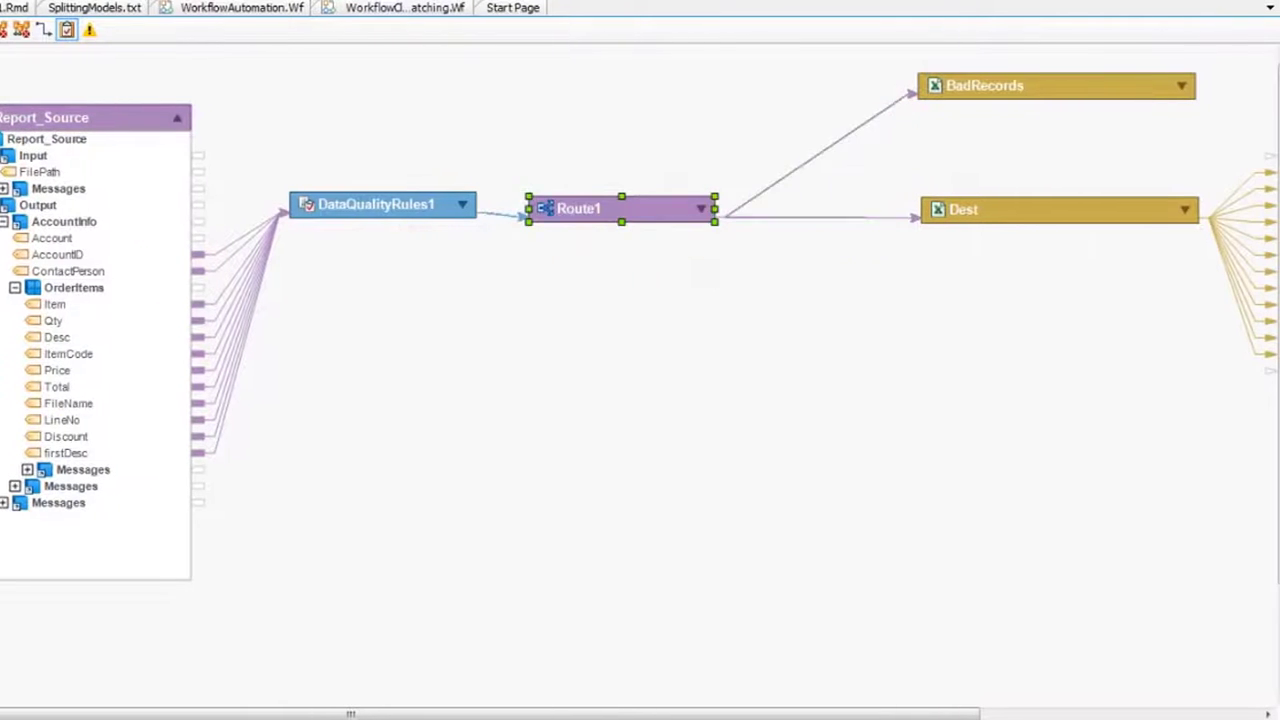
drag(977, 217, 922, 383)
drag(975, 88, 893, 83)
drag(929, 378, 886, 420)
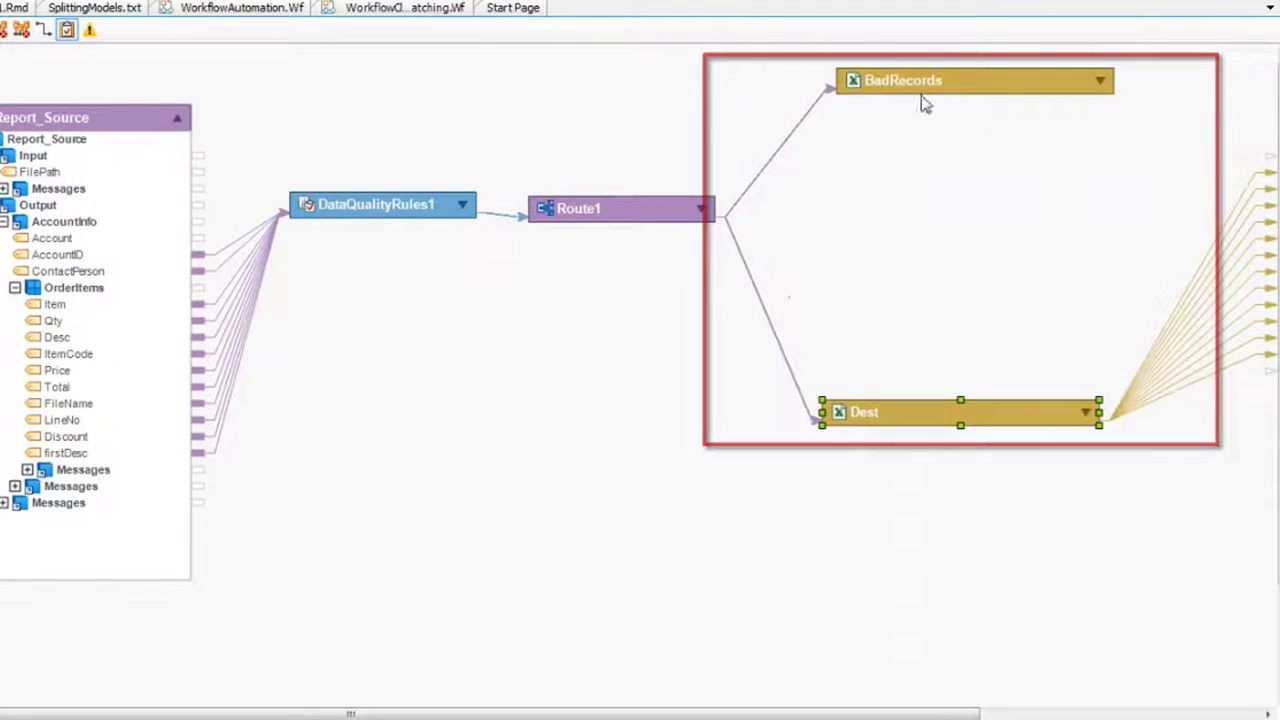
Preview the output of the BadRecords destination and examine its Price and LineNo values and an error message
click(925, 84)
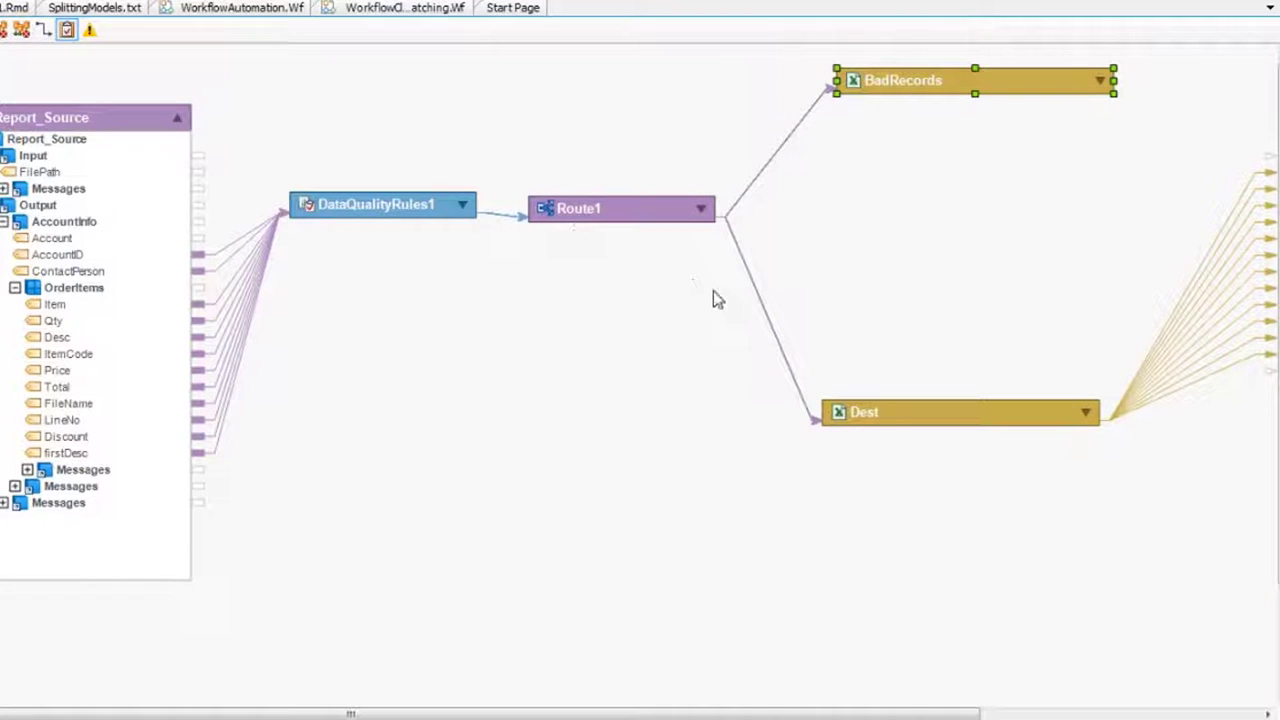
right_click(945, 82)
click(1005, 150)
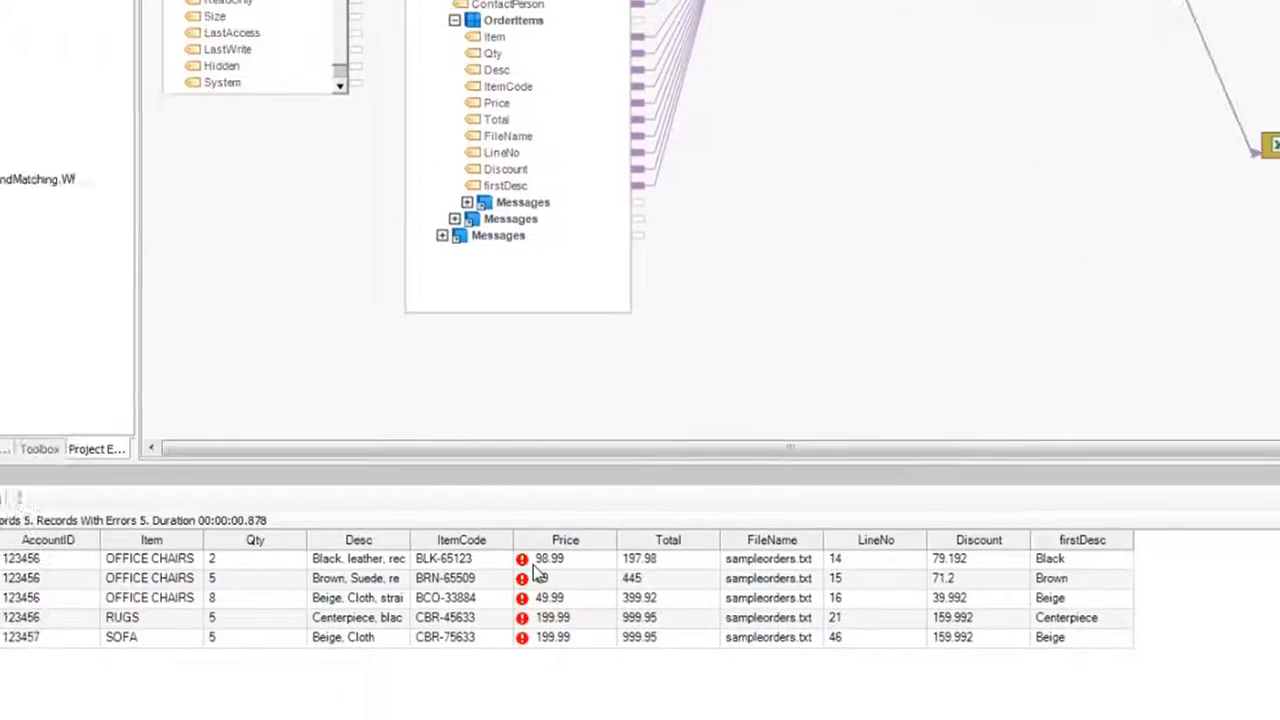
drag(770, 432, 755, 528)
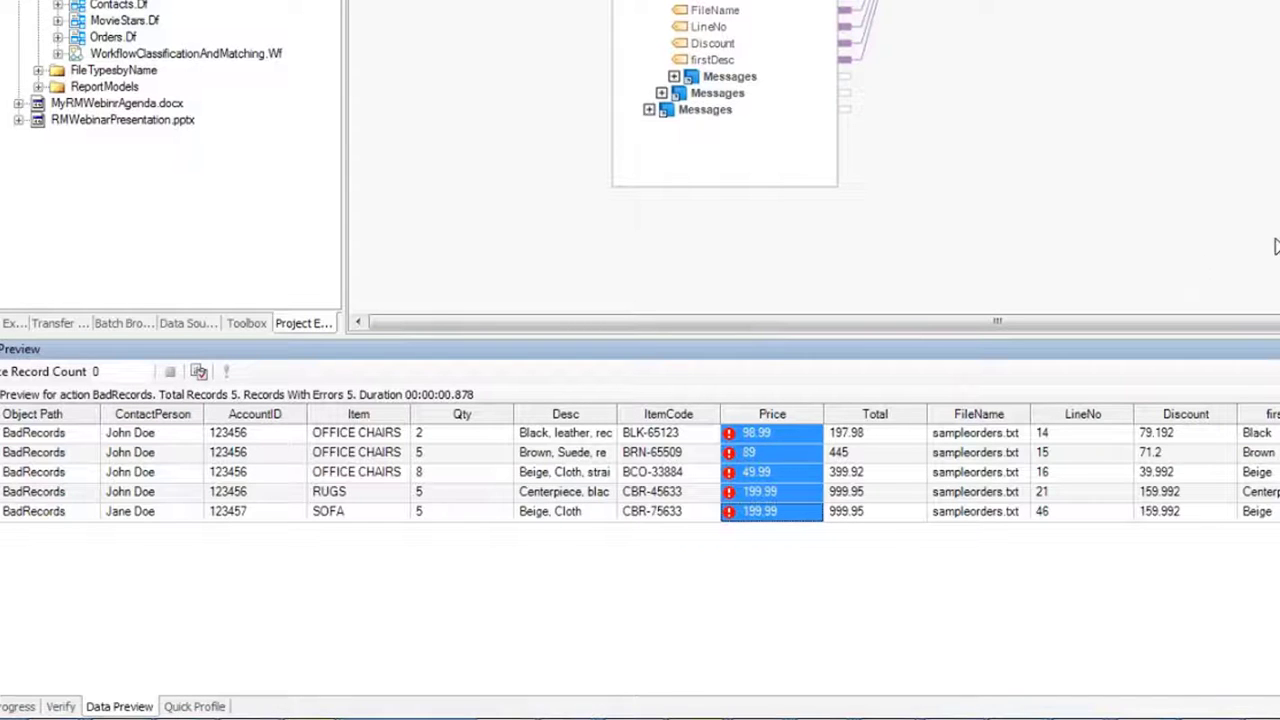
click(1060, 437)
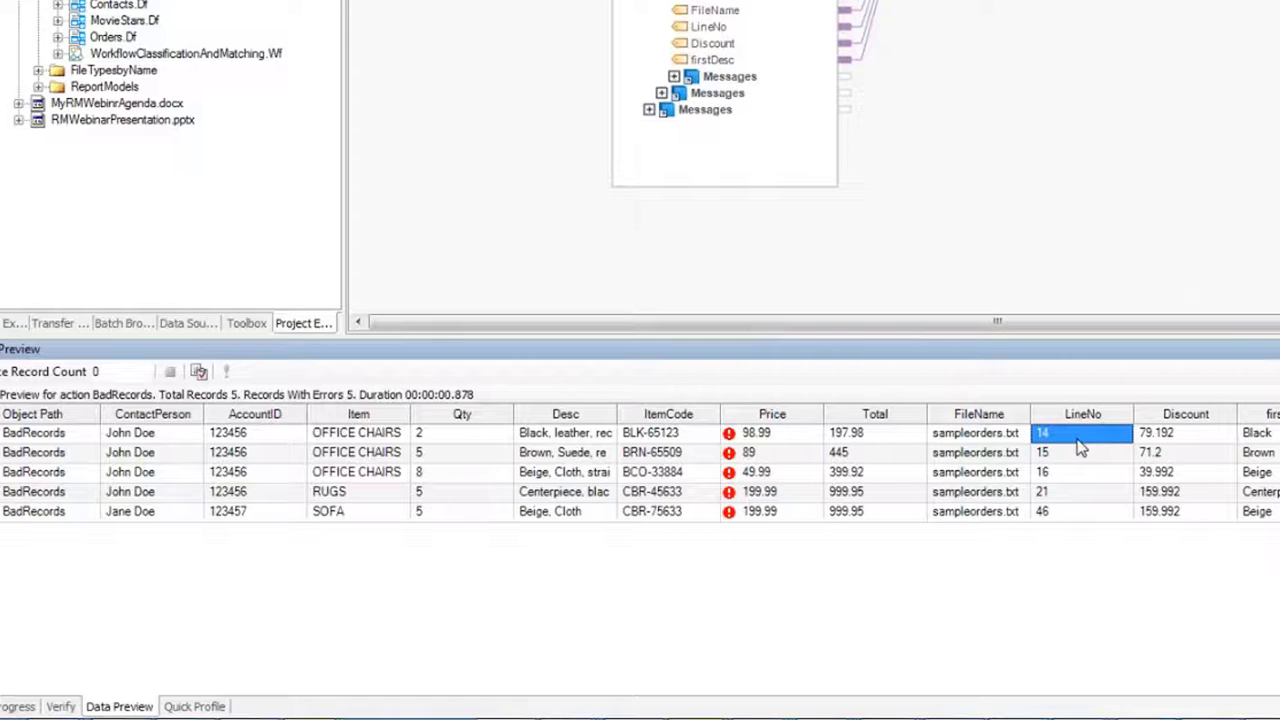
drag(1060, 440, 1063, 527)
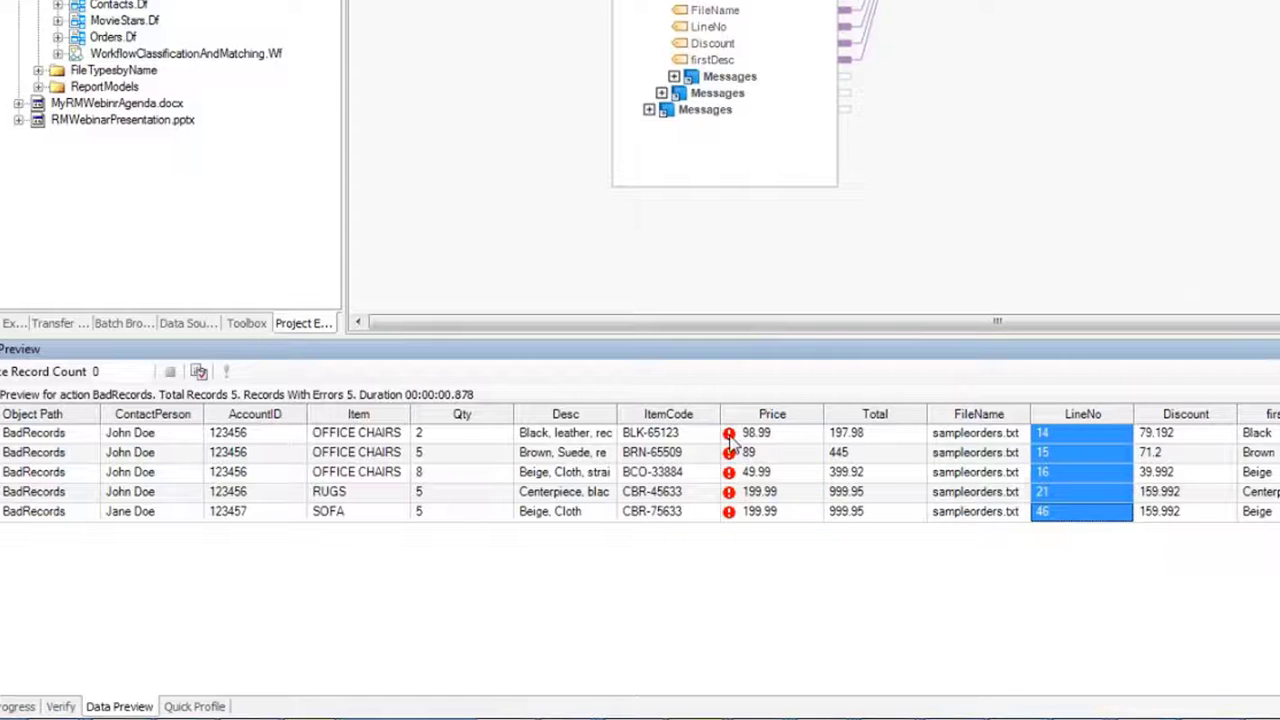
mouse_move(733, 443)
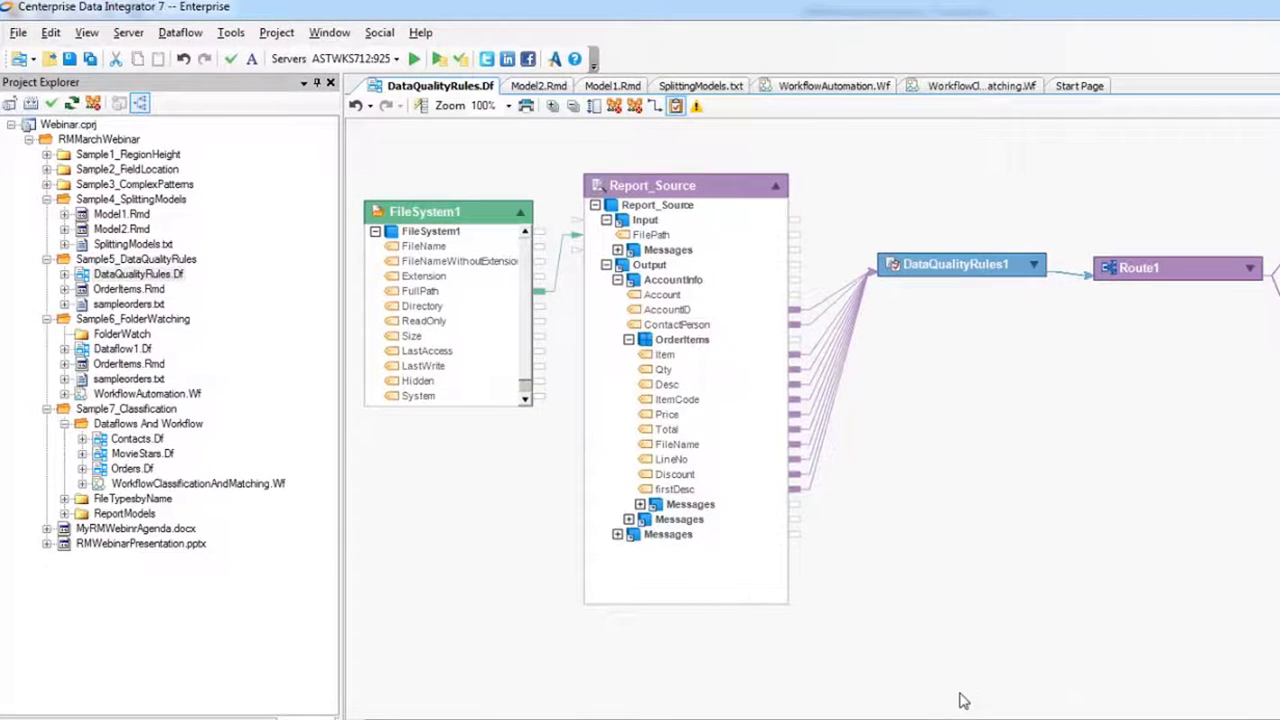
Open sampleorders.txt, OrderItems.Rmd and Dataflow1.Df from Sample6_FolderWatching to examine the report, its model and the dataflow
double_click(129, 379)
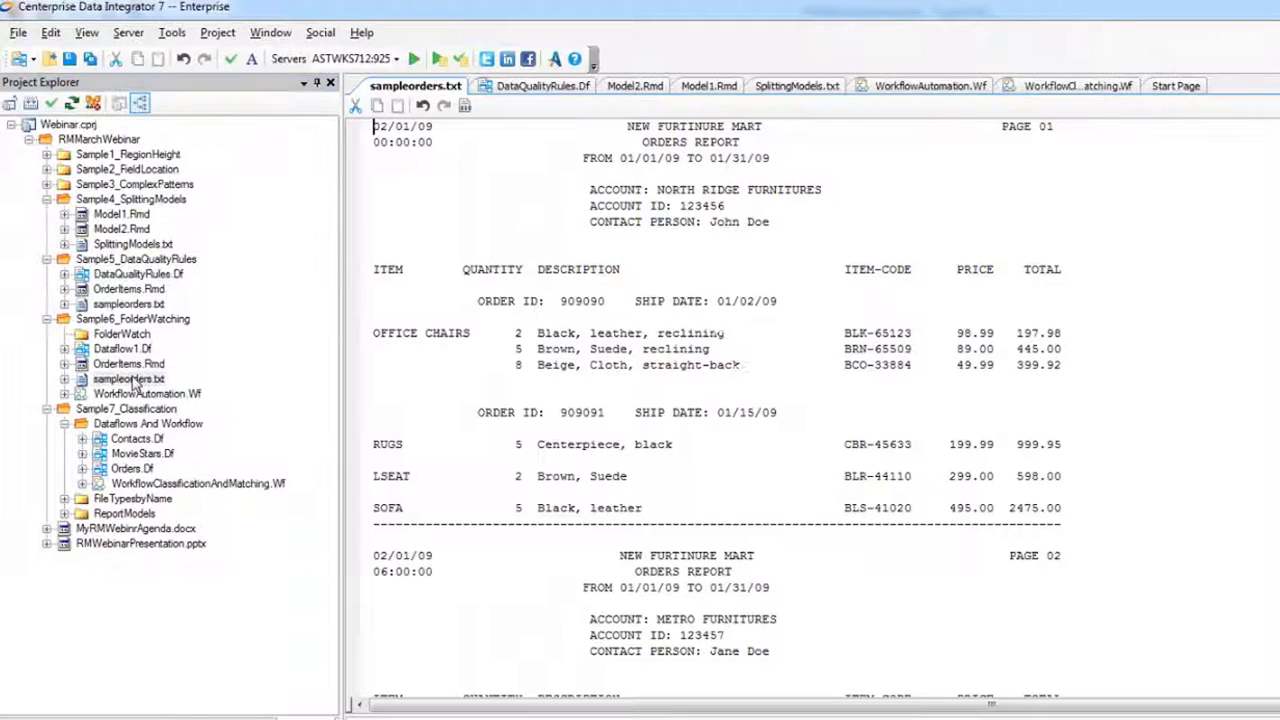
double_click(128, 365)
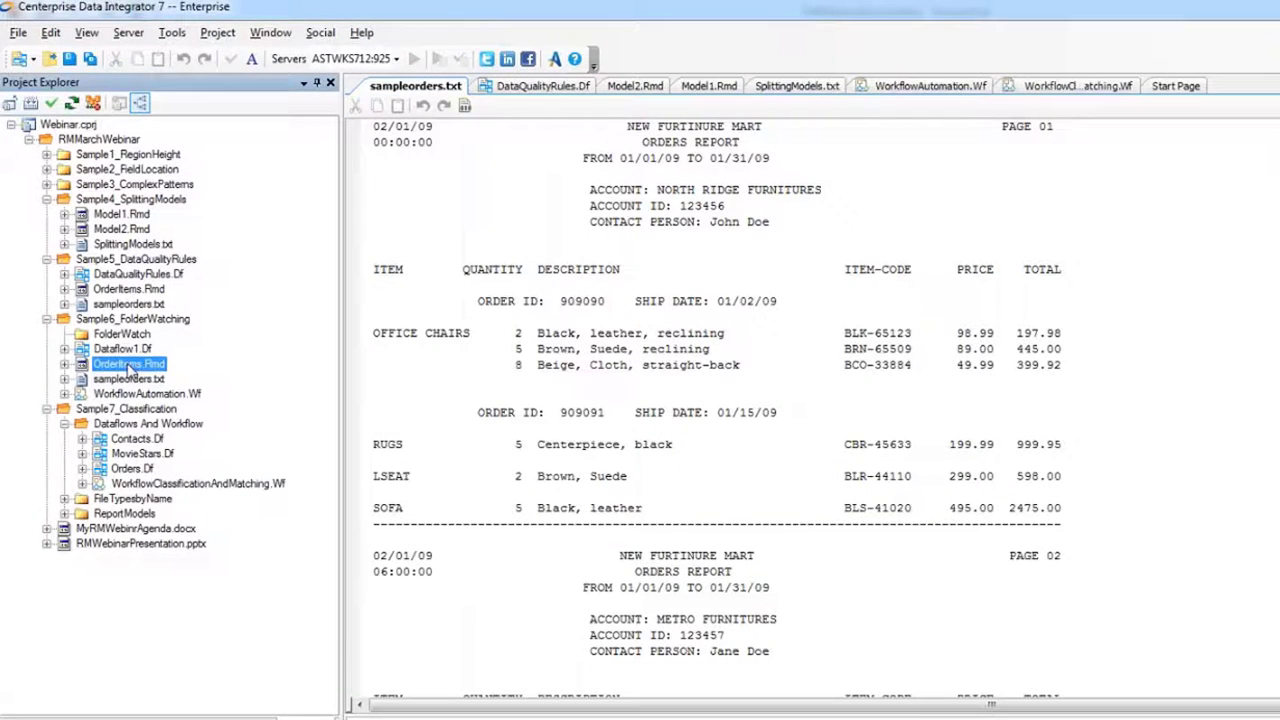
click(1129, 582)
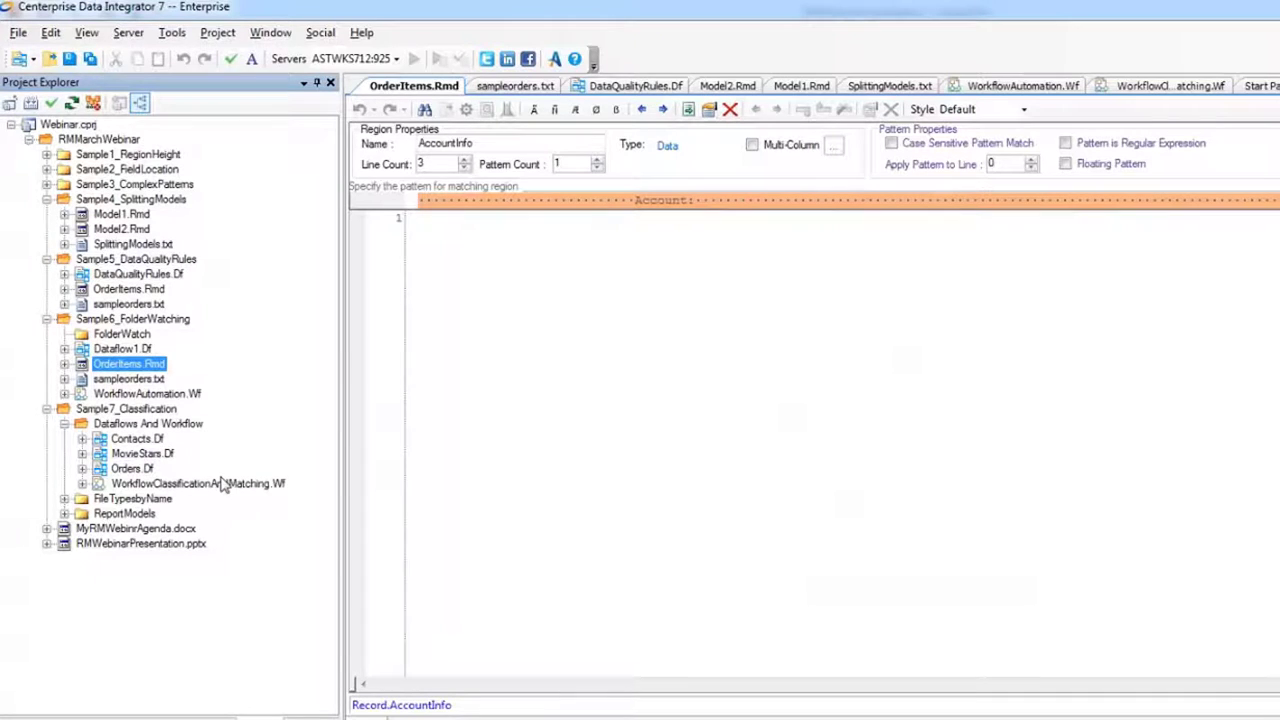
double_click(135, 350)
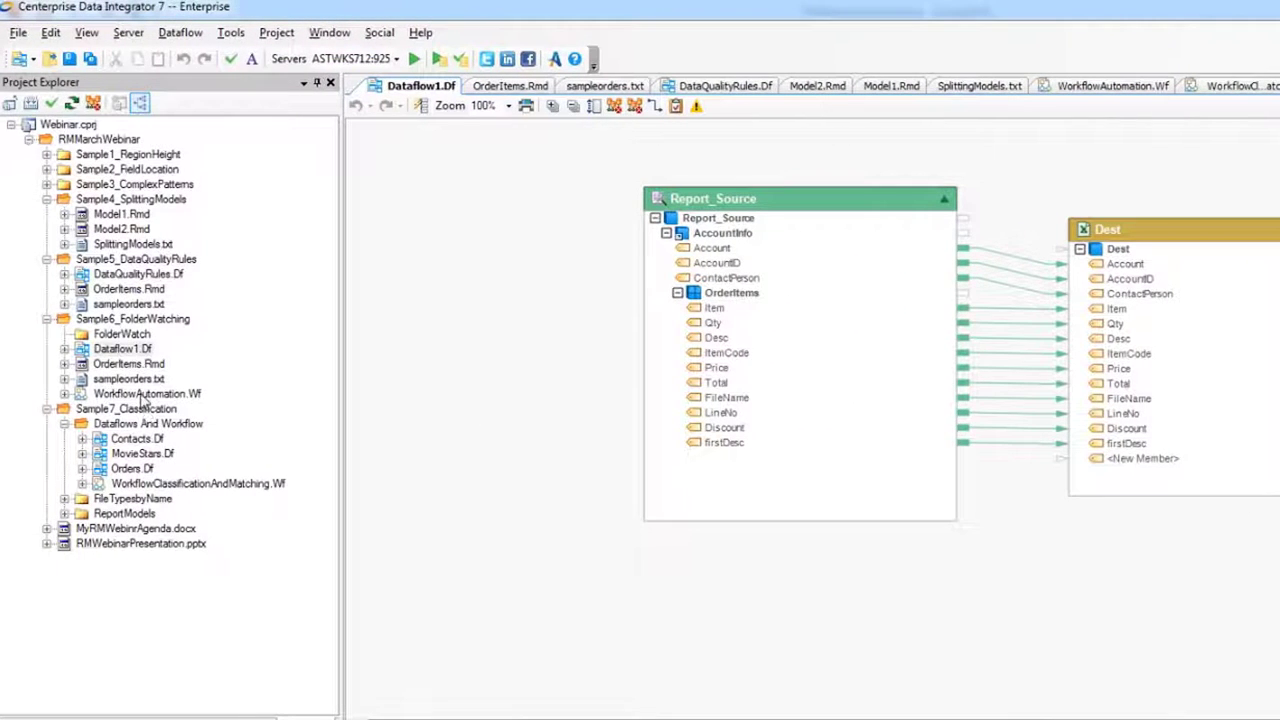
Open WorkflowAutomation.Wf and examine the fields of RunExtraction and ContextInfo, including the link from DroppedFilePath to SourceFile
double_click(142, 395)
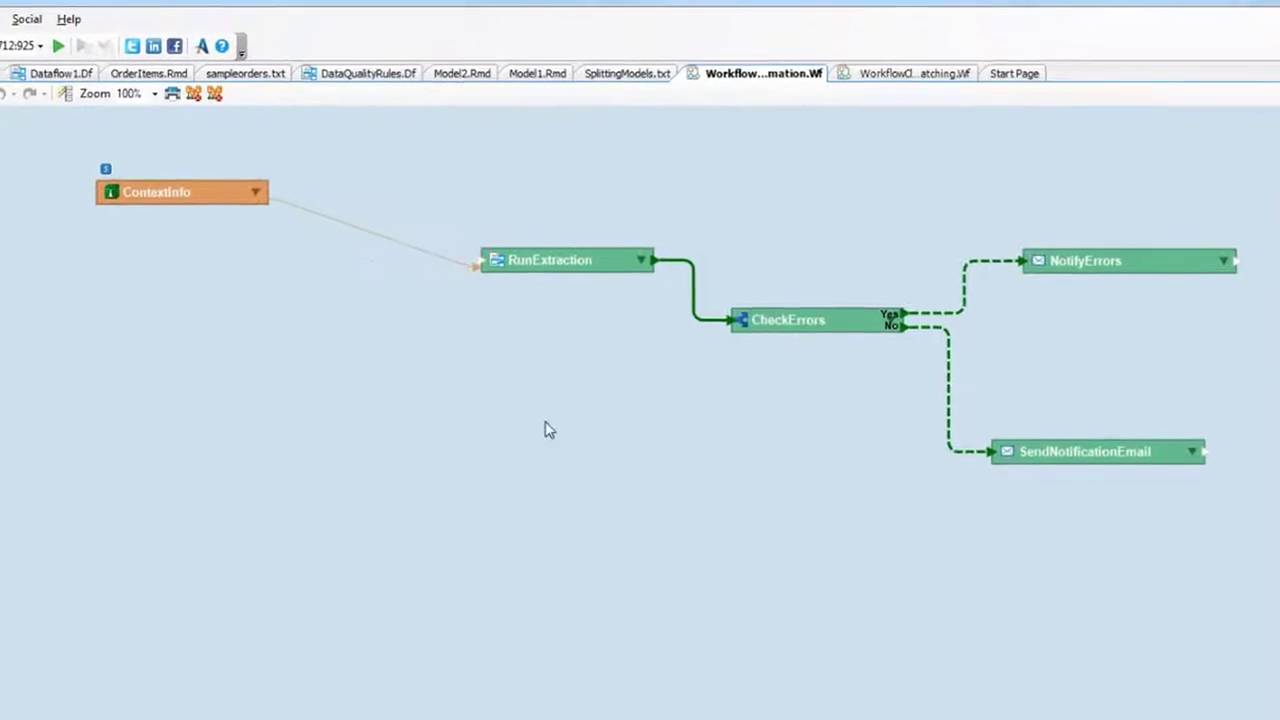
click(509, 246)
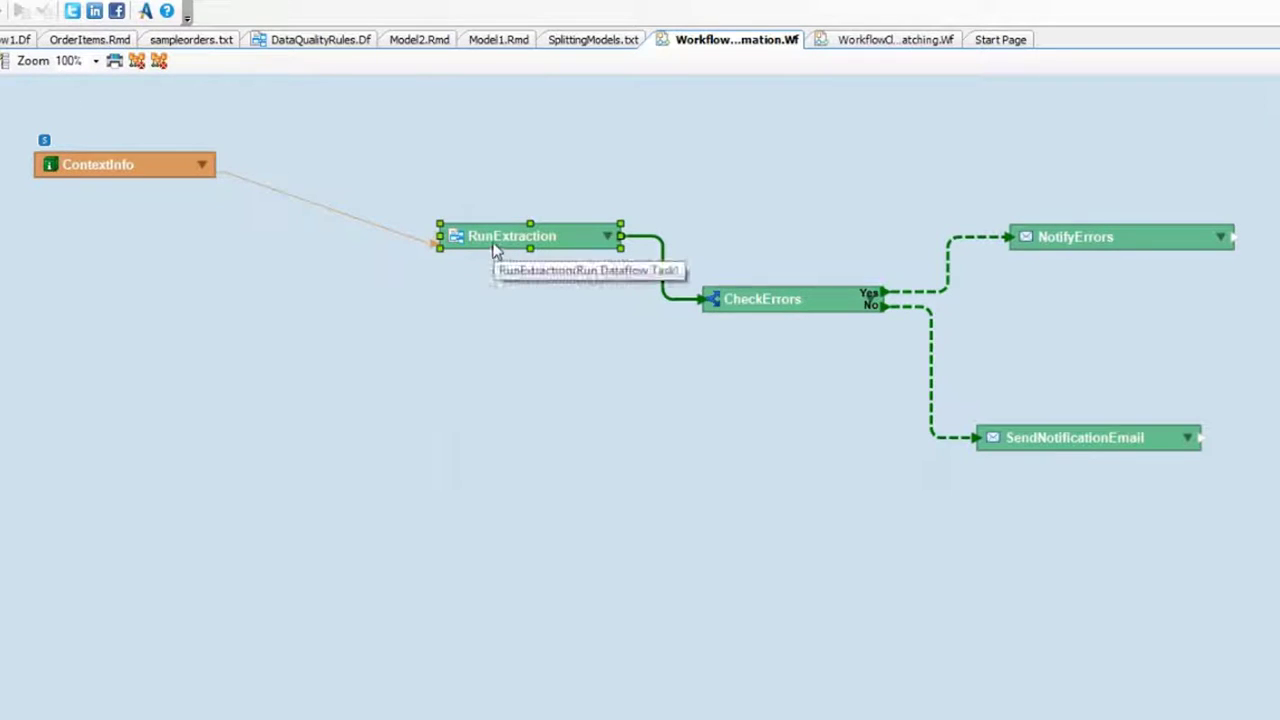
click(607, 235)
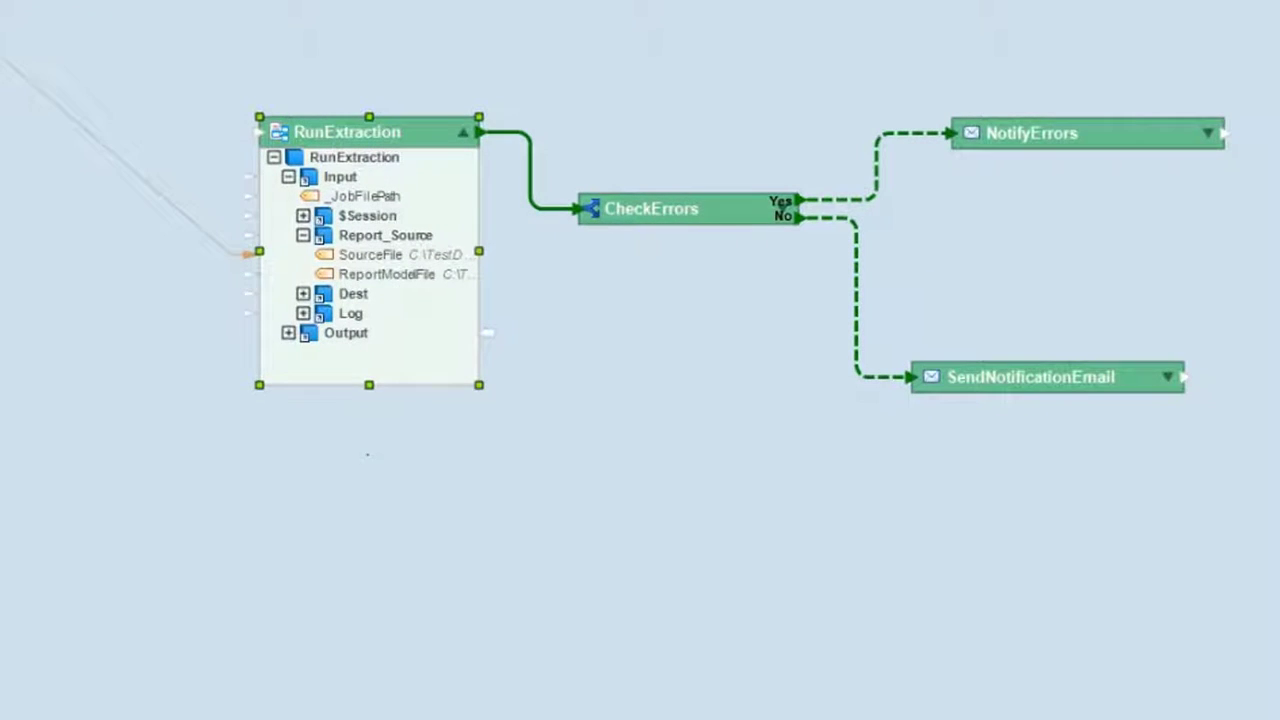
drag(369, 384, 369, 489)
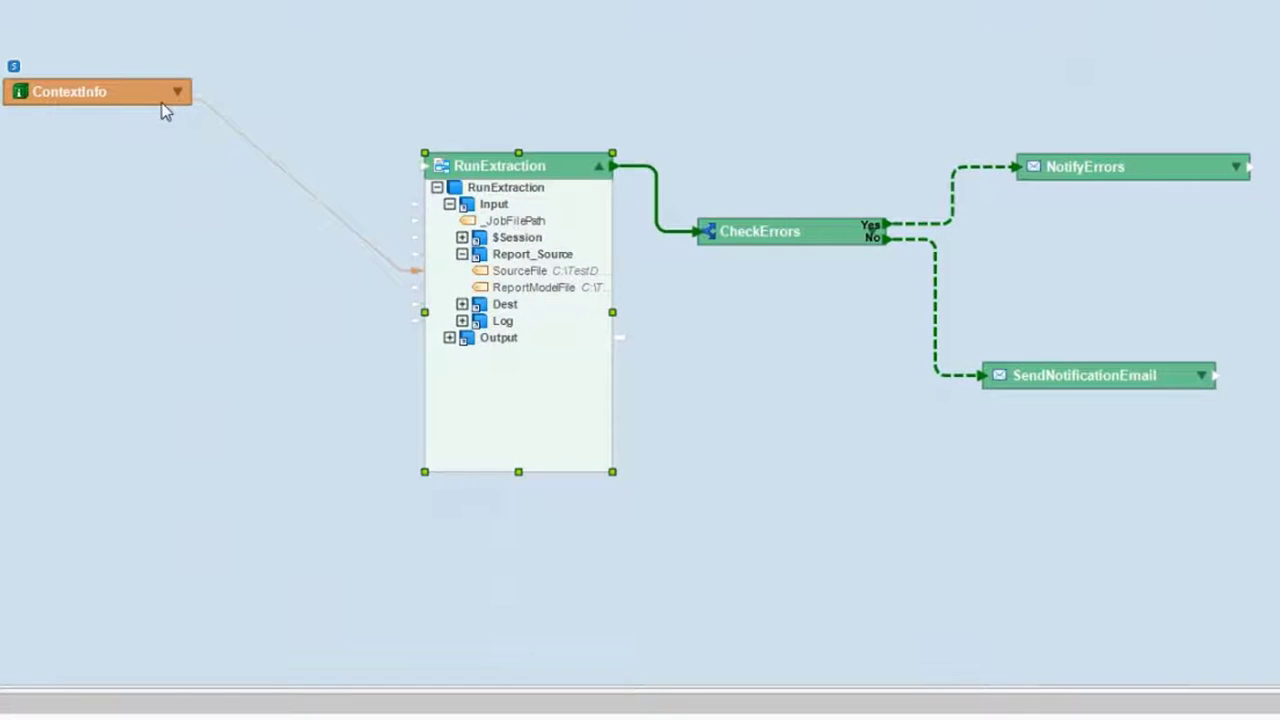
click(177, 94)
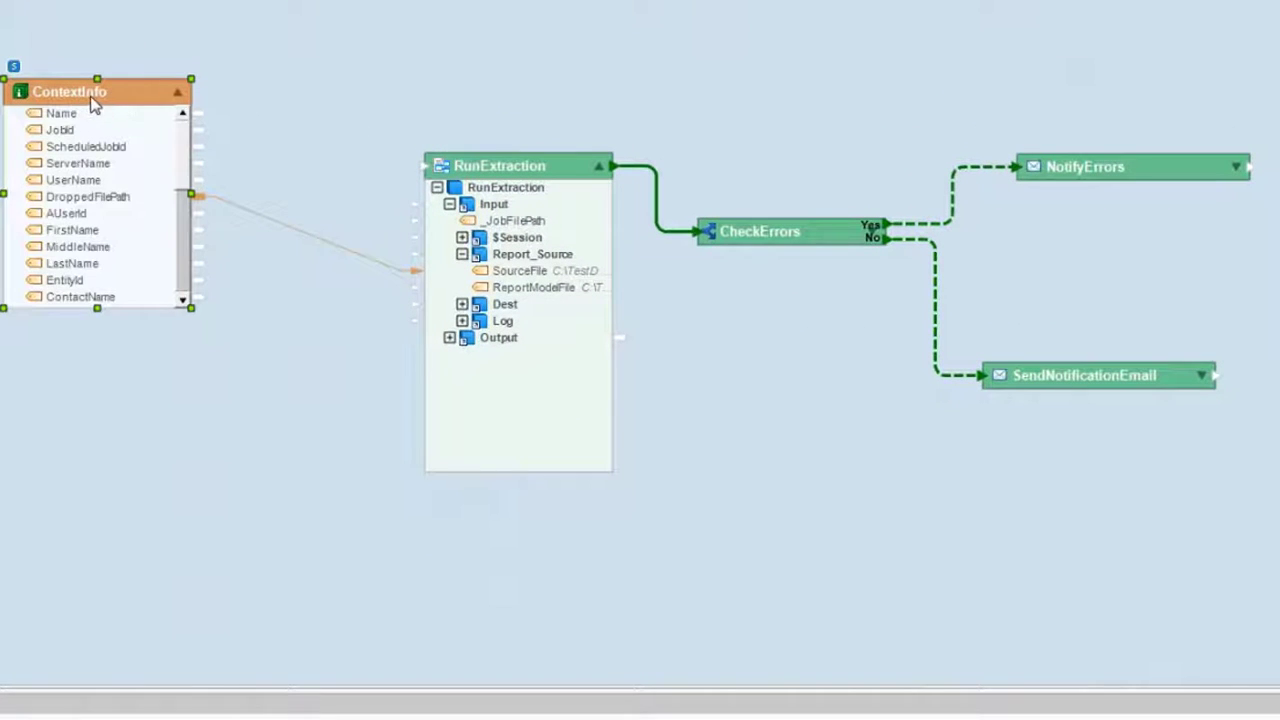
click(177, 92)
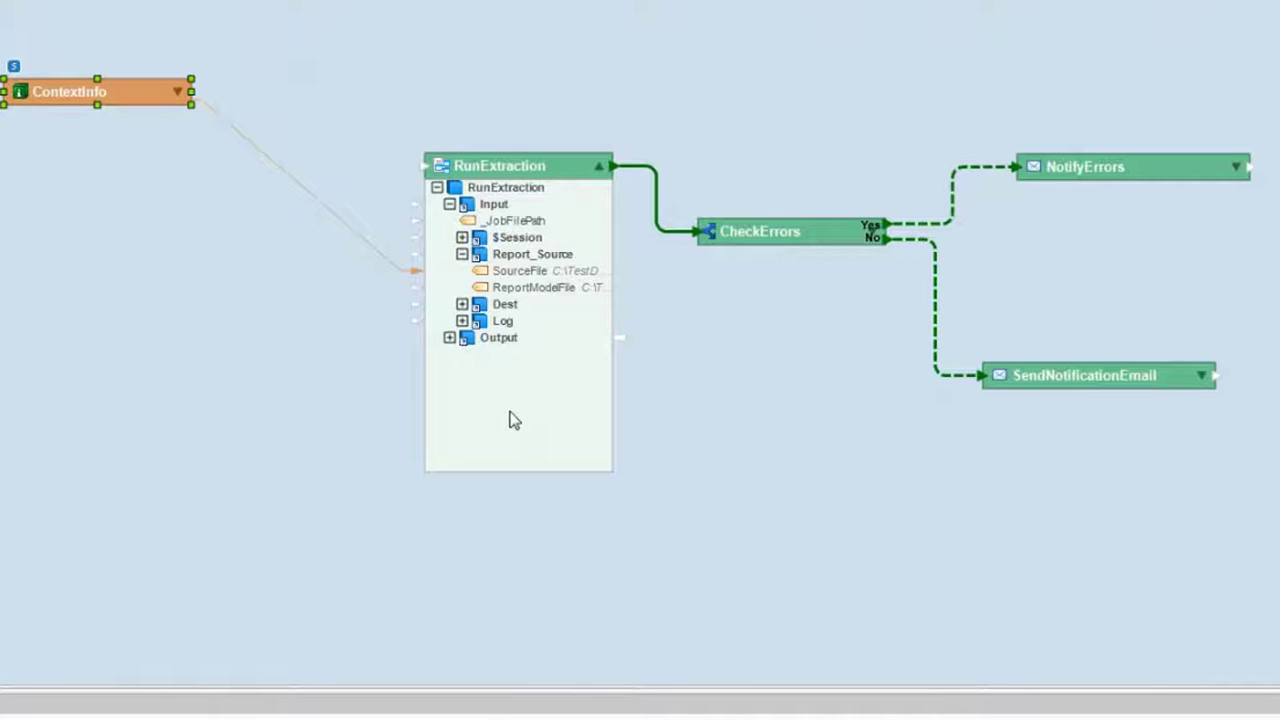
click(604, 167)
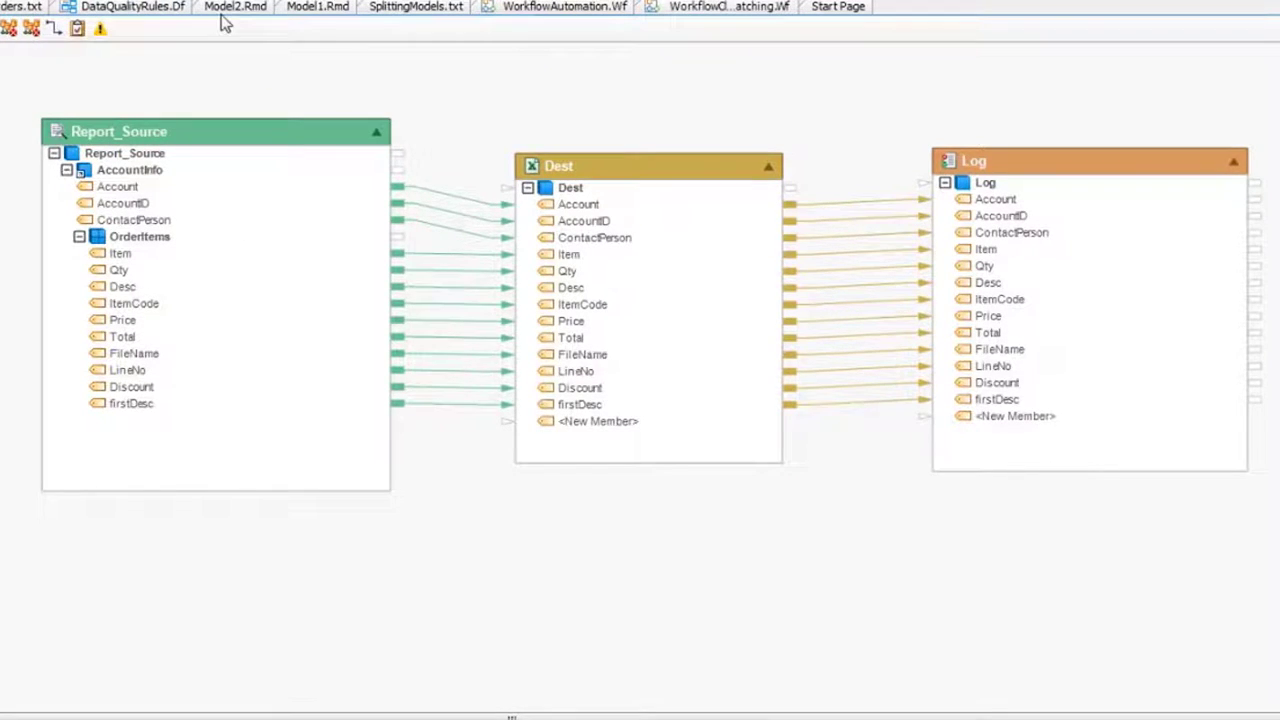
Return to the WorkflowAutomation workflow and space the NotifyErrors and SendNotificationEmail actions further apart
click(566, 8)
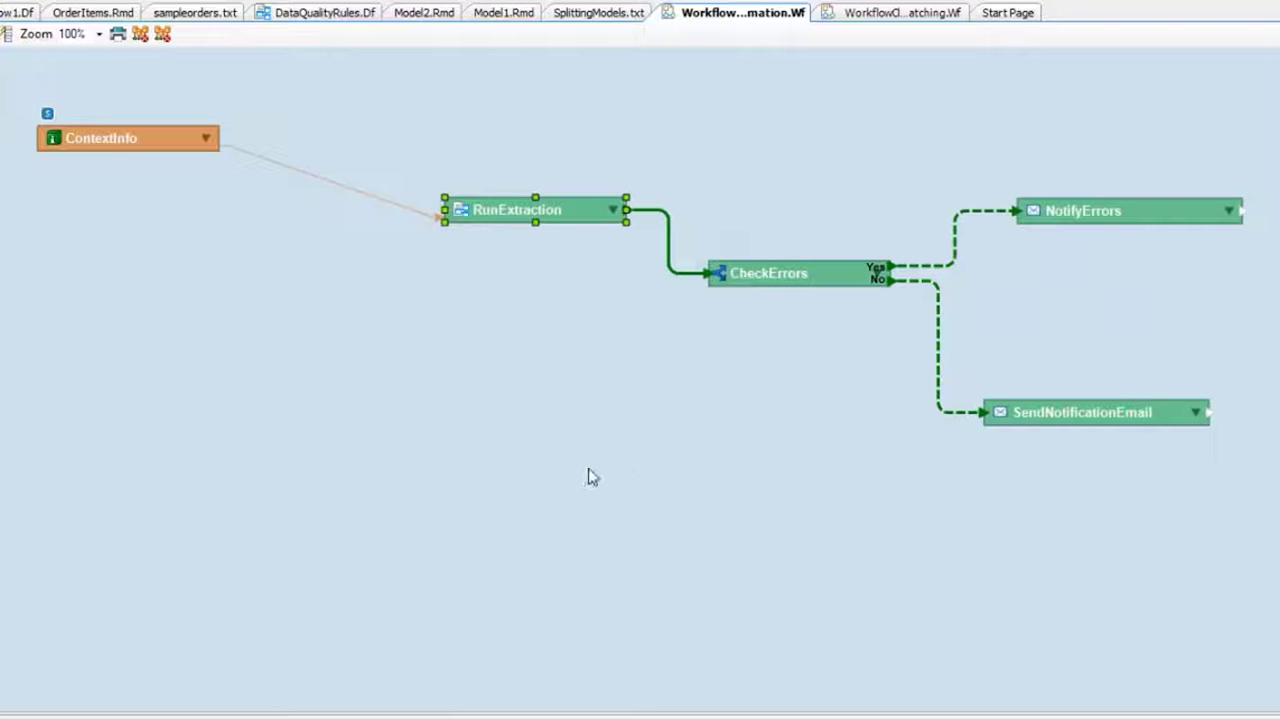
drag(1043, 210, 1025, 150)
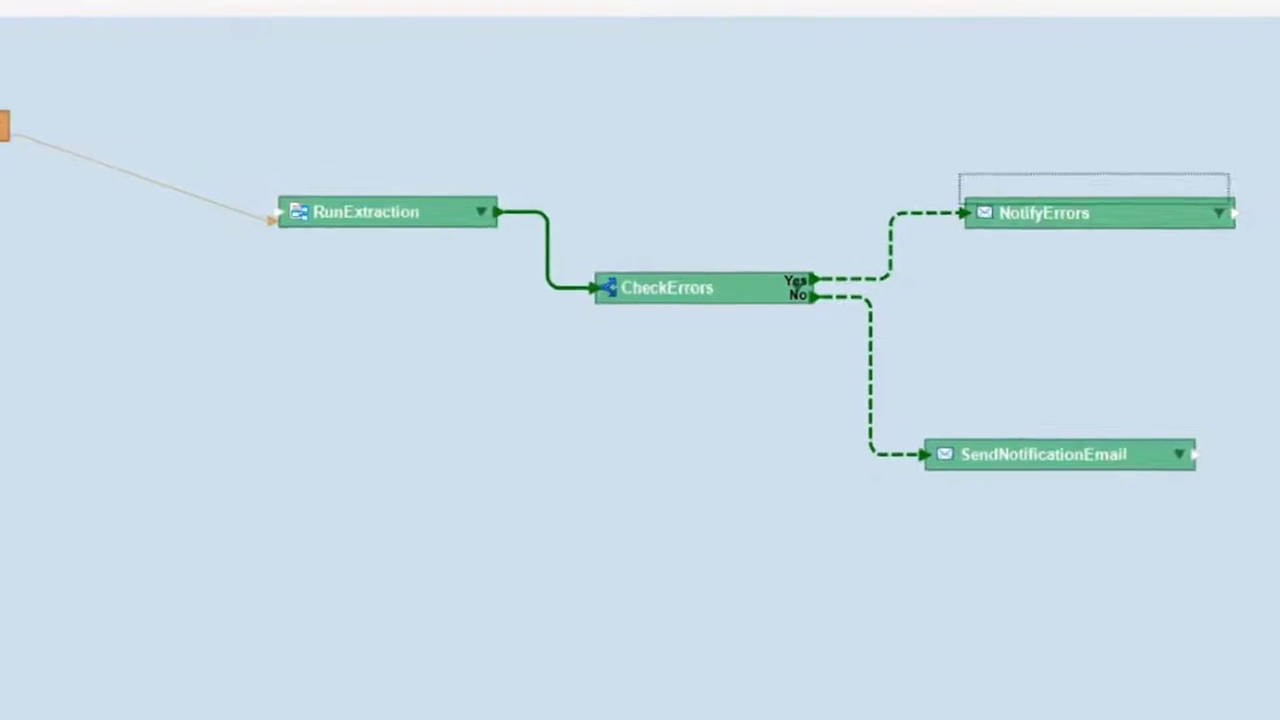
drag(1041, 456, 1067, 456)
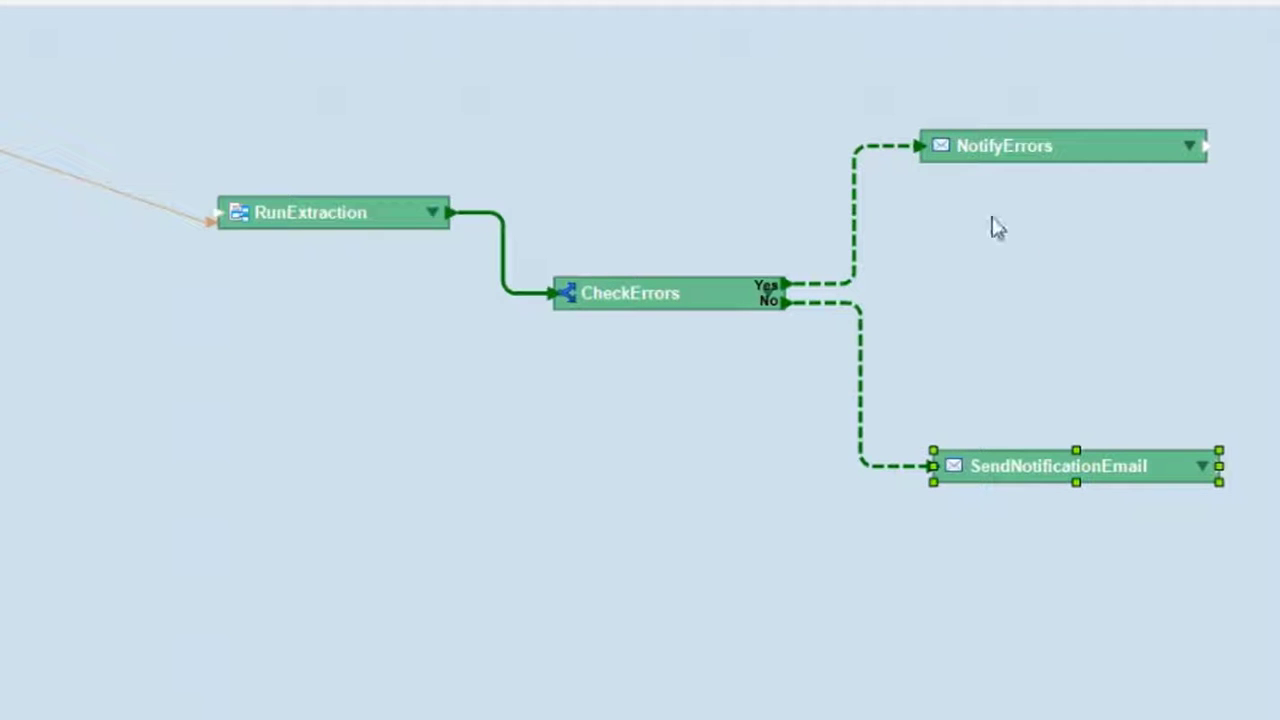
Replace the recipient in SendNotificationEmail's mail properties with the sender's e-mail address
double_click(1026, 472)
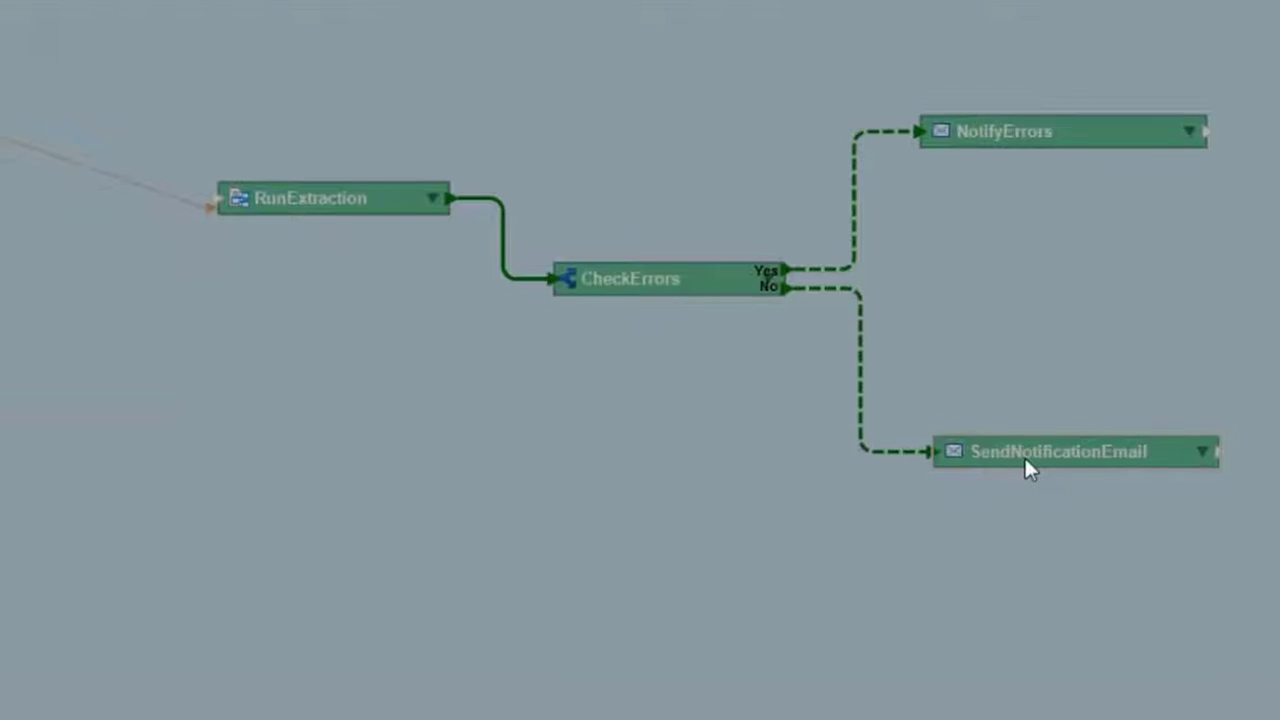
drag(572, 196, 422, 194)
key(ctrl+c)
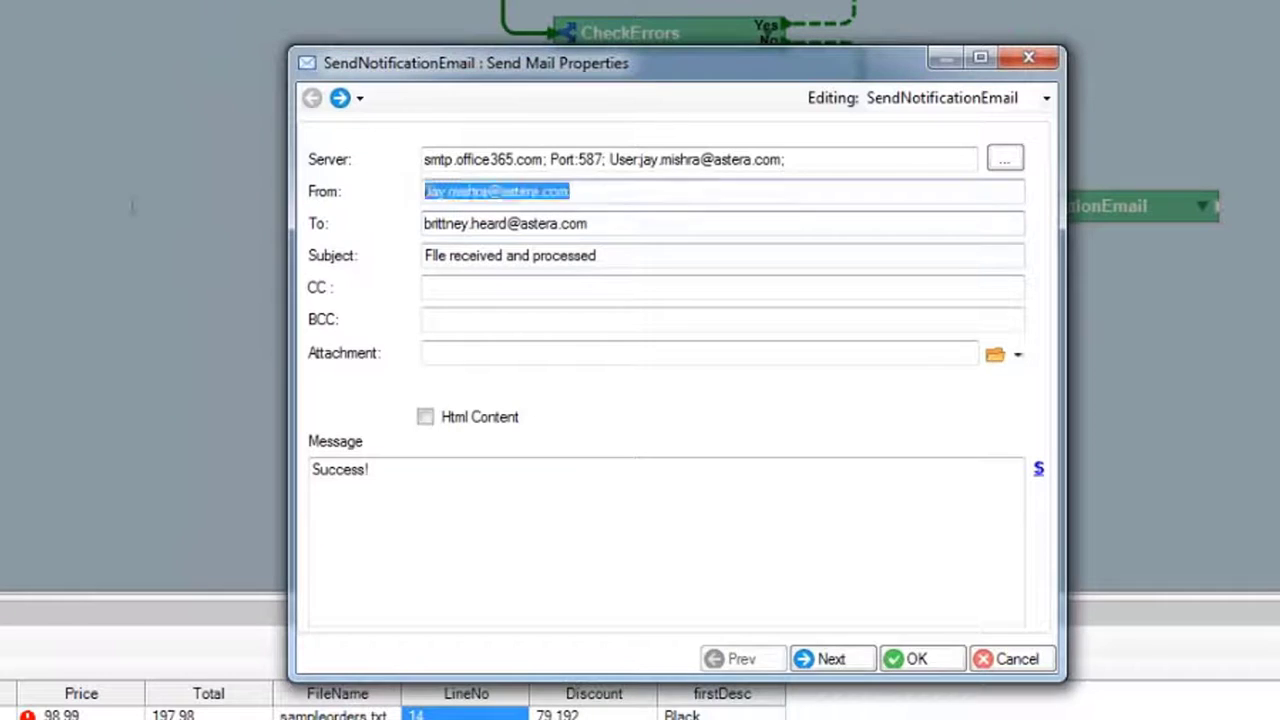
drag(629, 223, 422, 224)
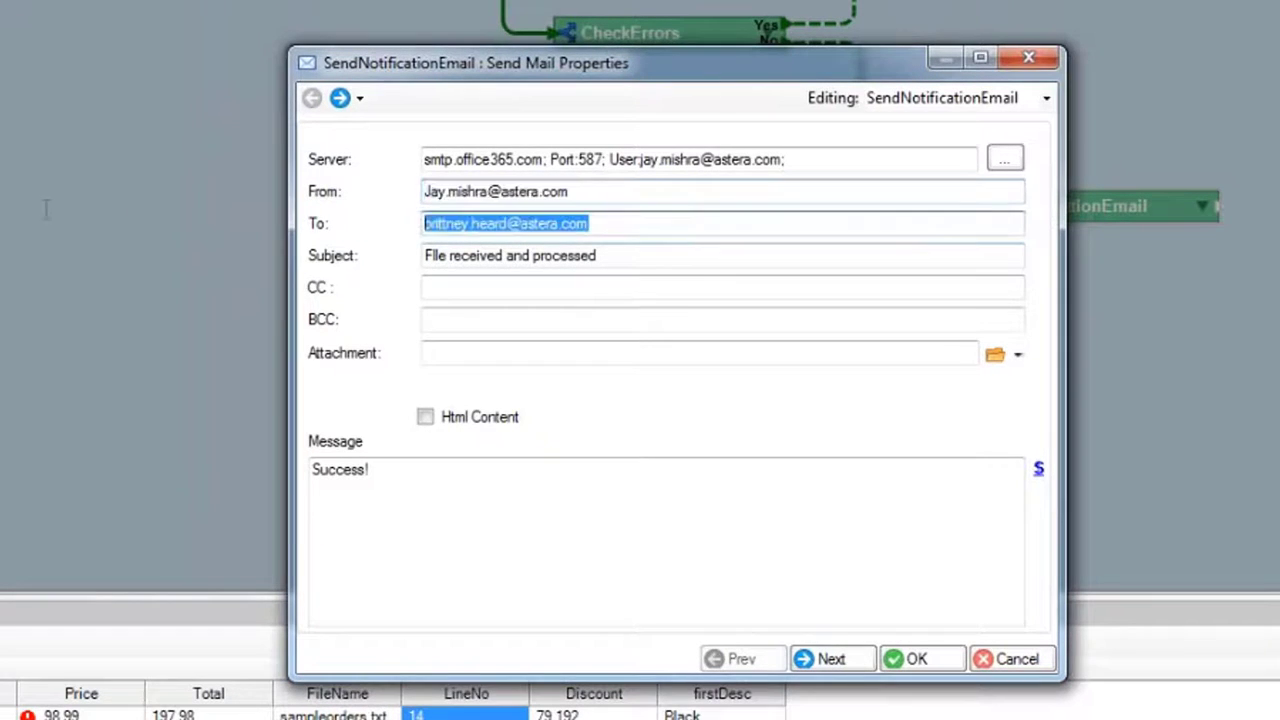
key(ctrl+v)
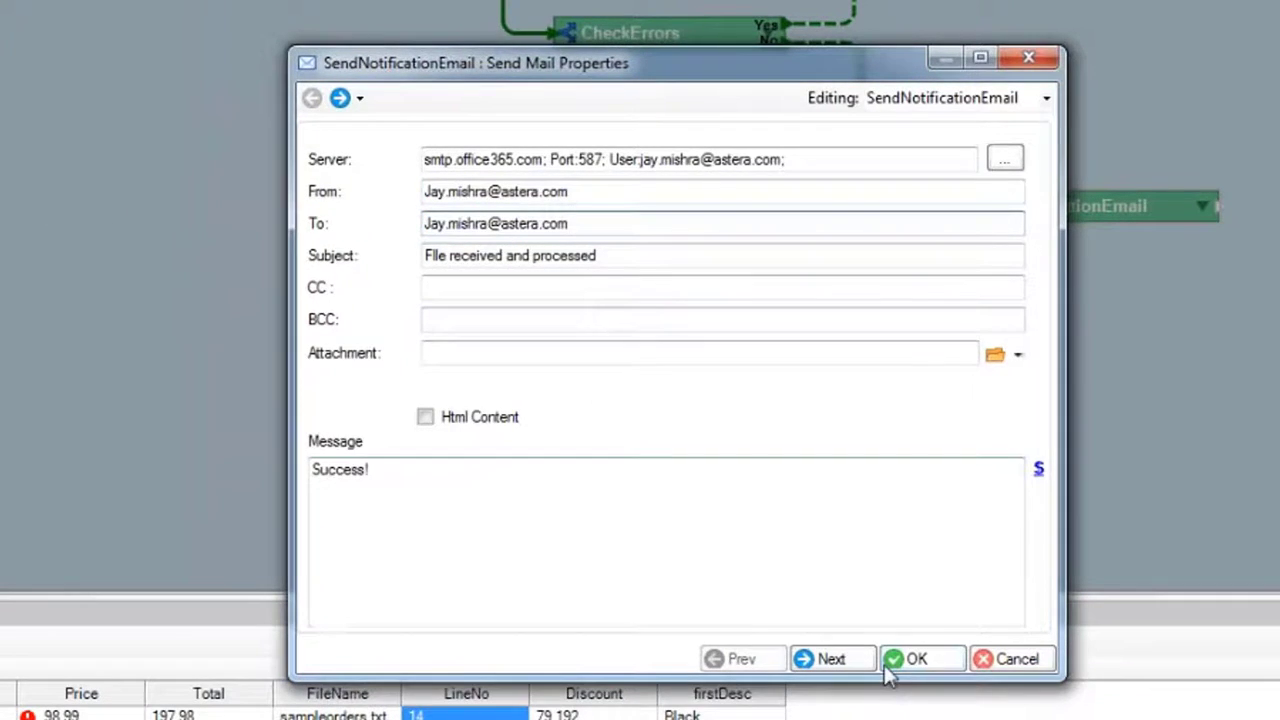
click(905, 659)
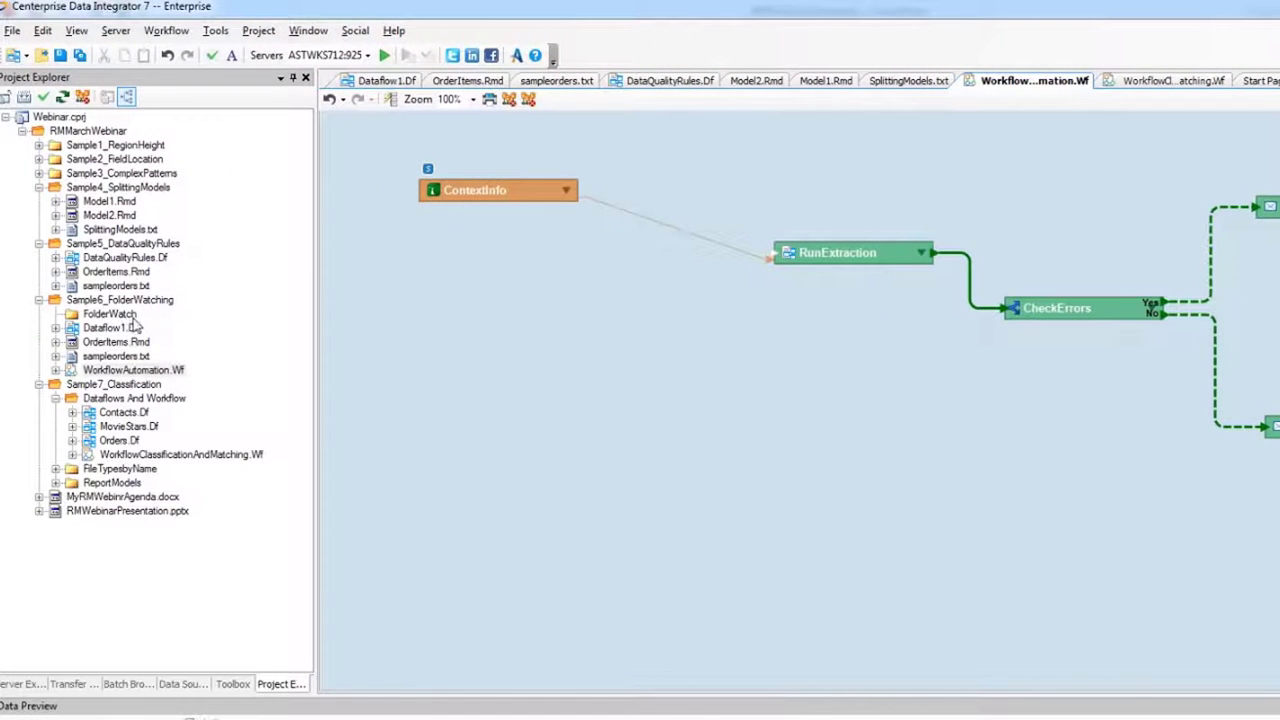
Open the job schedules of the DEFAULT server cluster and show the settings of the scheduled WorkflowAutomation job
click(20, 685)
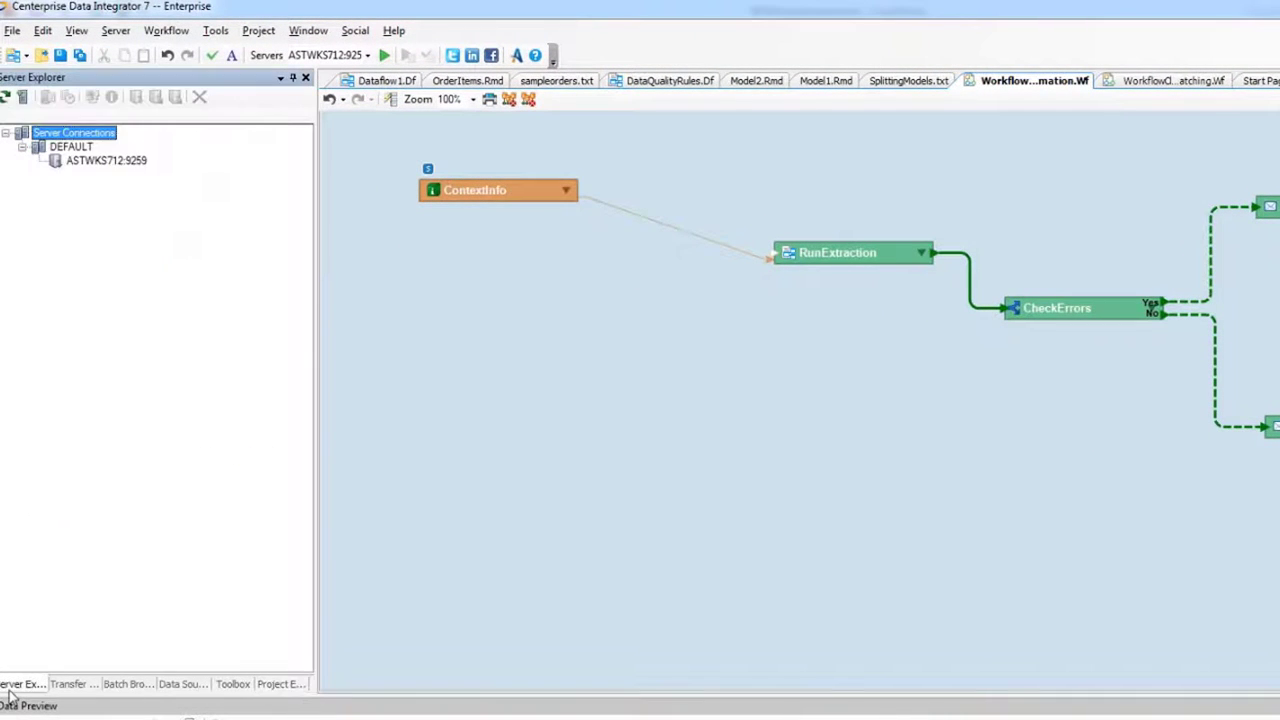
right_click(72, 147)
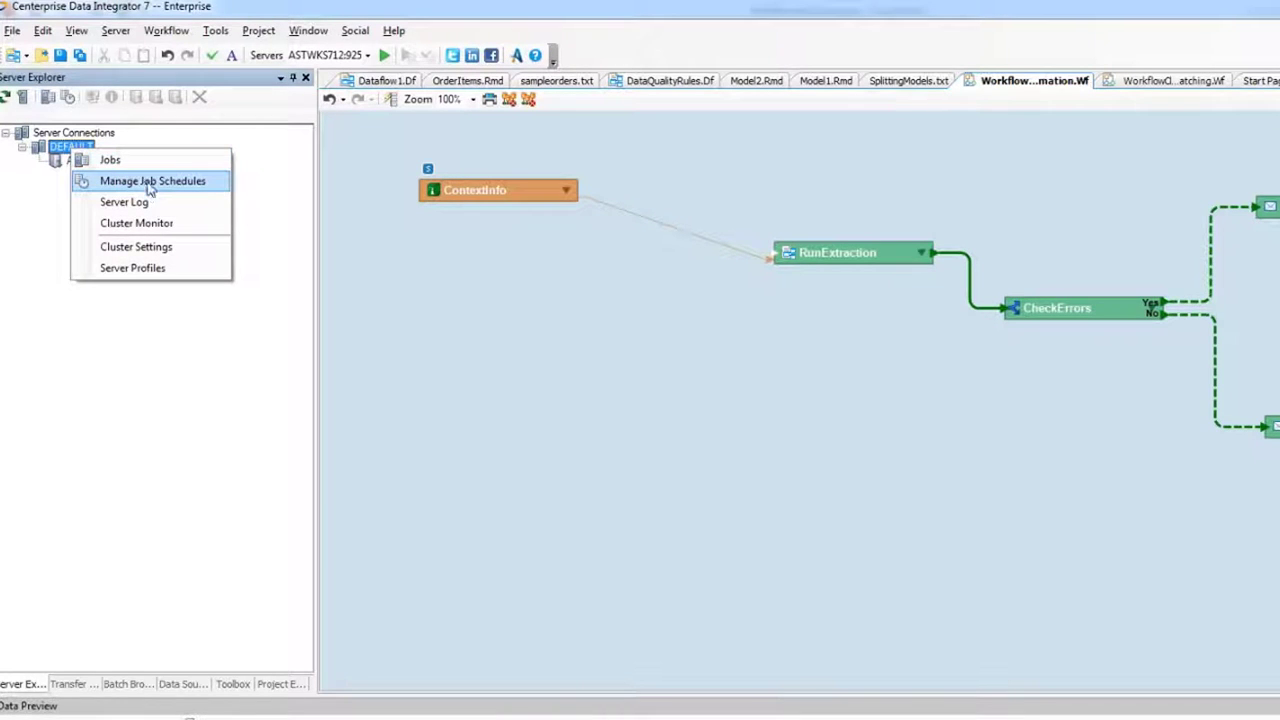
click(150, 184)
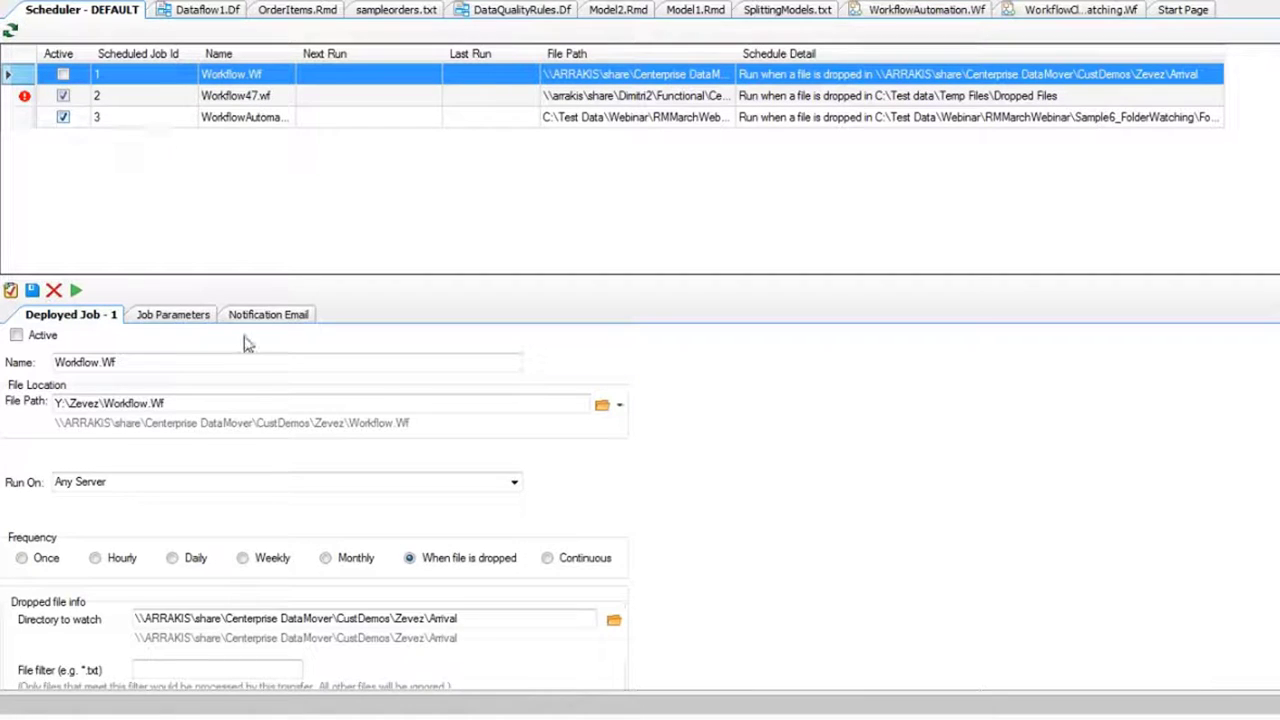
click(30, 117)
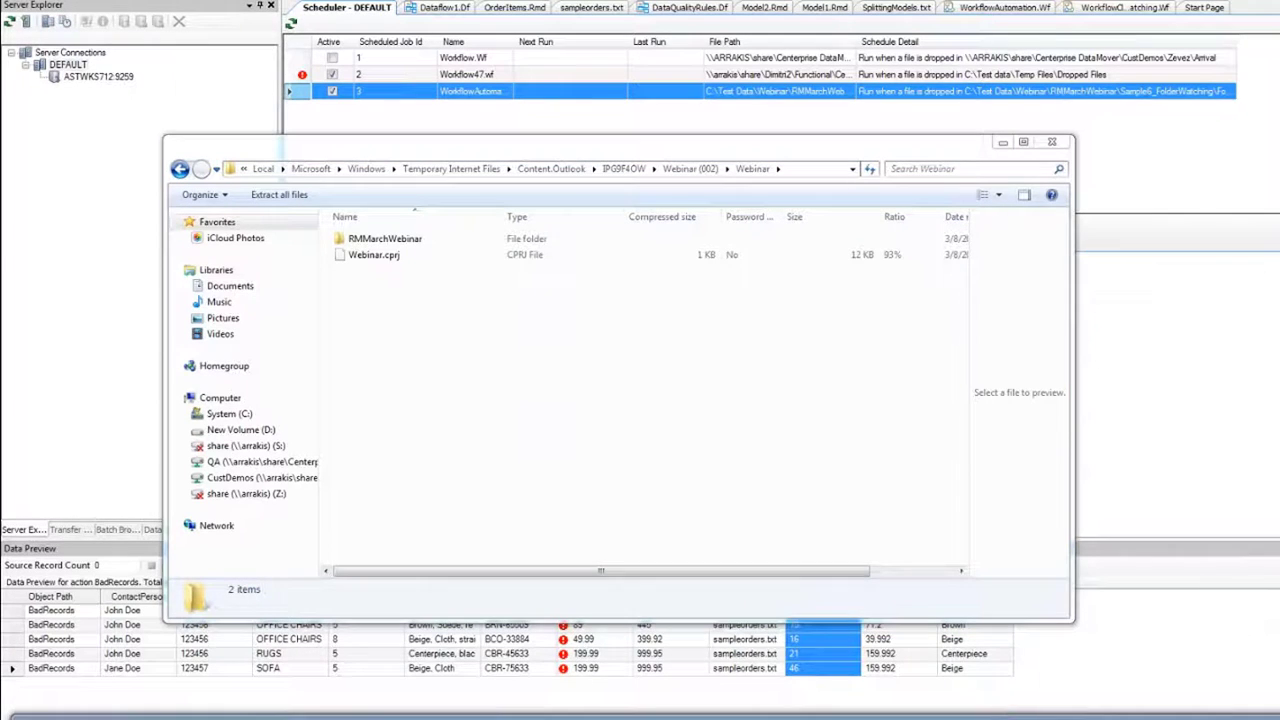
Switch to Windows Explorer and copy the sampleorders text file from the RMMarchWebinar\Sample6_FolderWatching folder
click(521, 284)
double_click(521, 284)
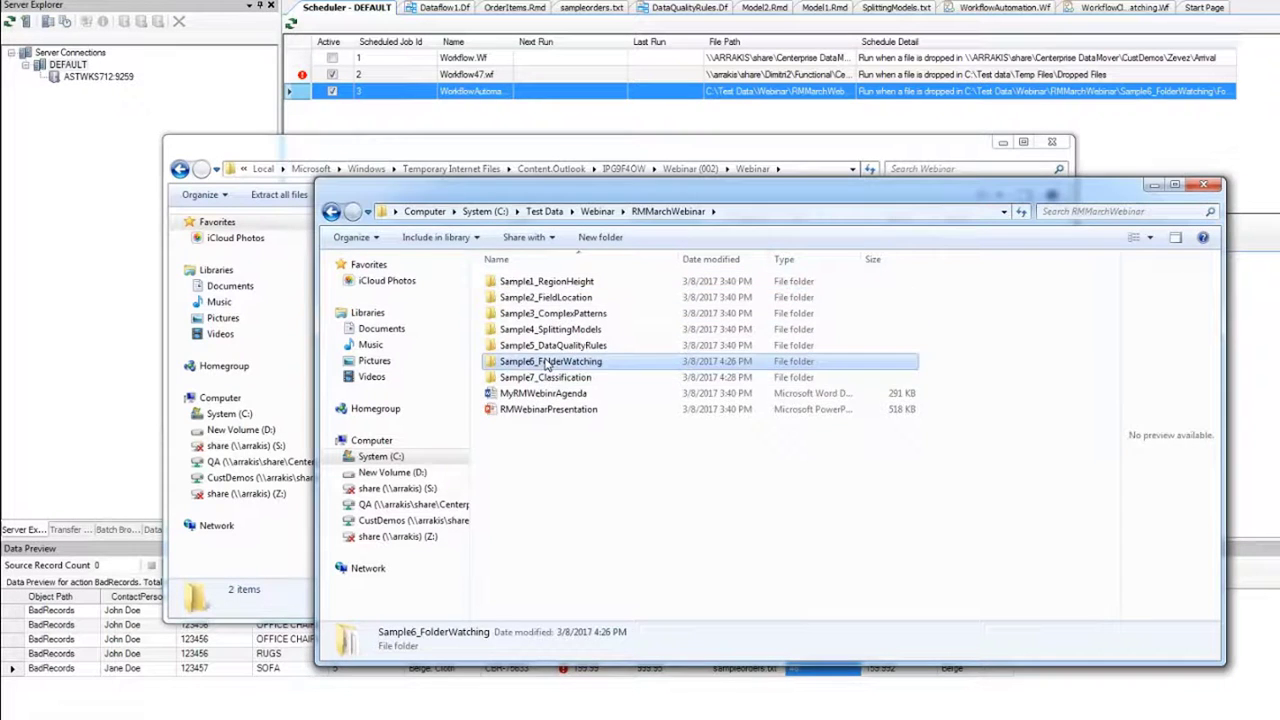
double_click(535, 361)
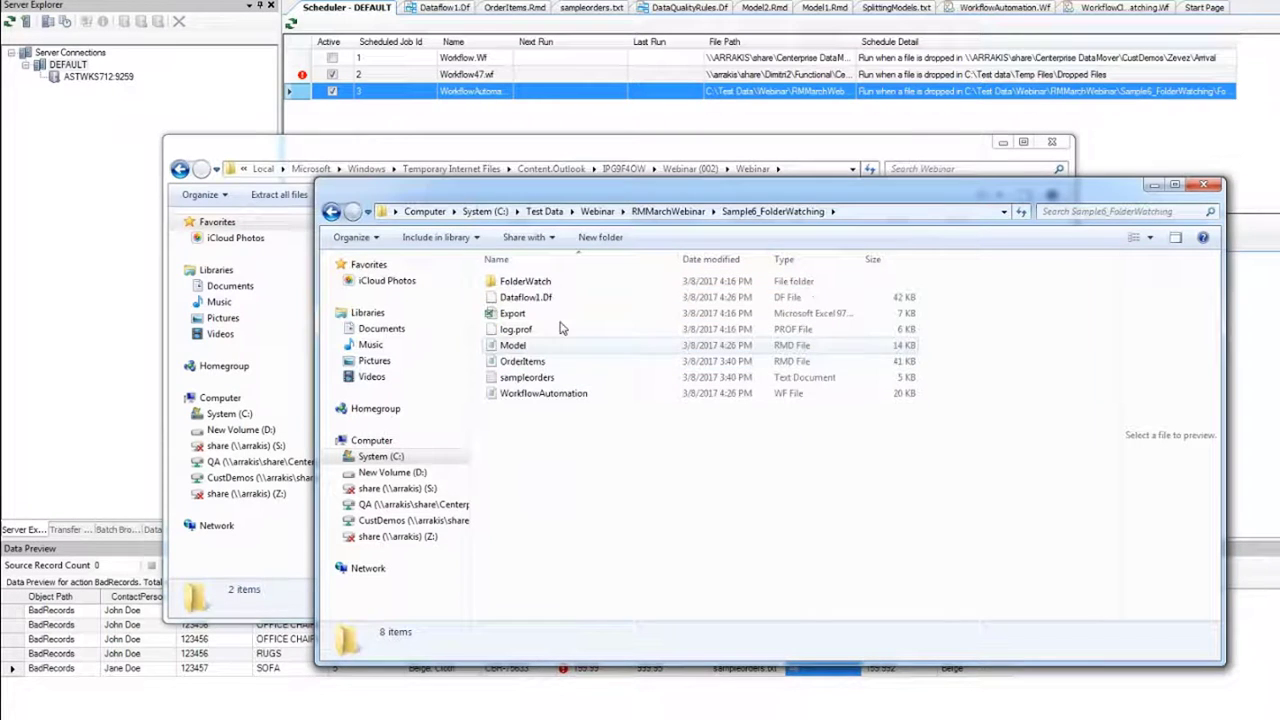
click(543, 380)
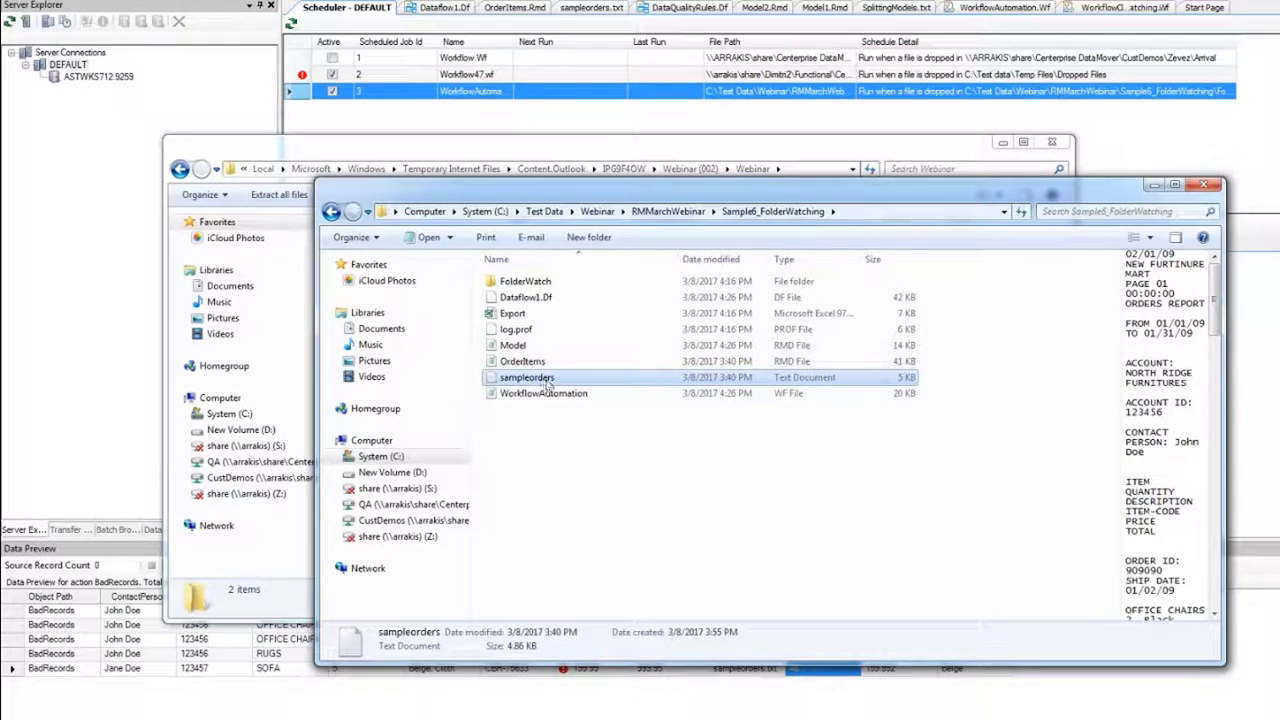
Delete $PROC_9_sampleorders from the FolderWatch folder and paste the copied sampleorders file there
double_click(527, 282)
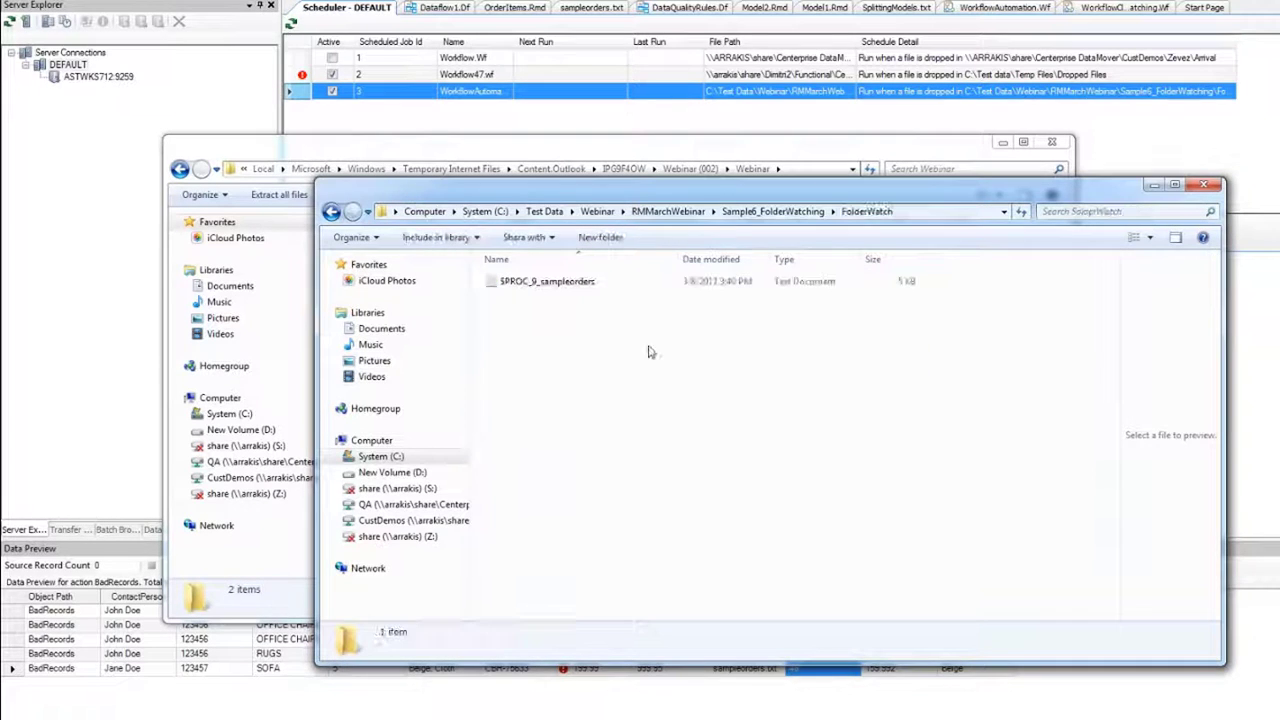
click(552, 284)
key(Delete)
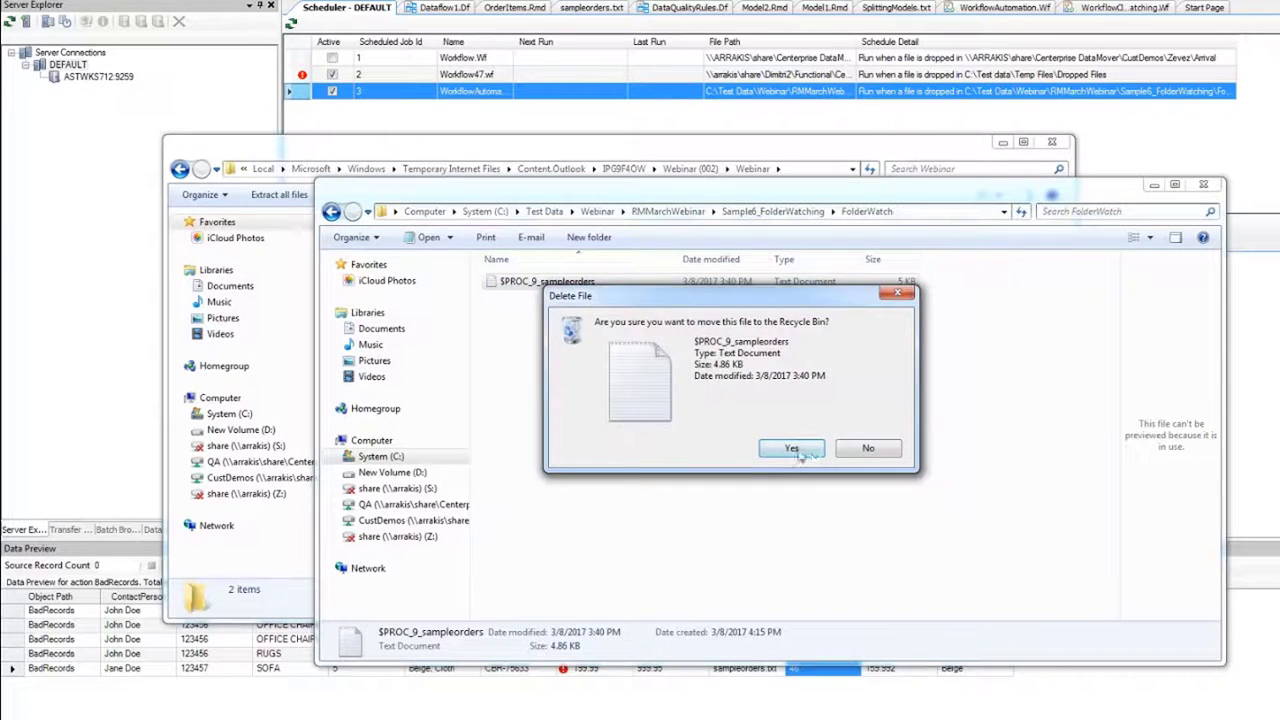
click(798, 455)
right_click(576, 351)
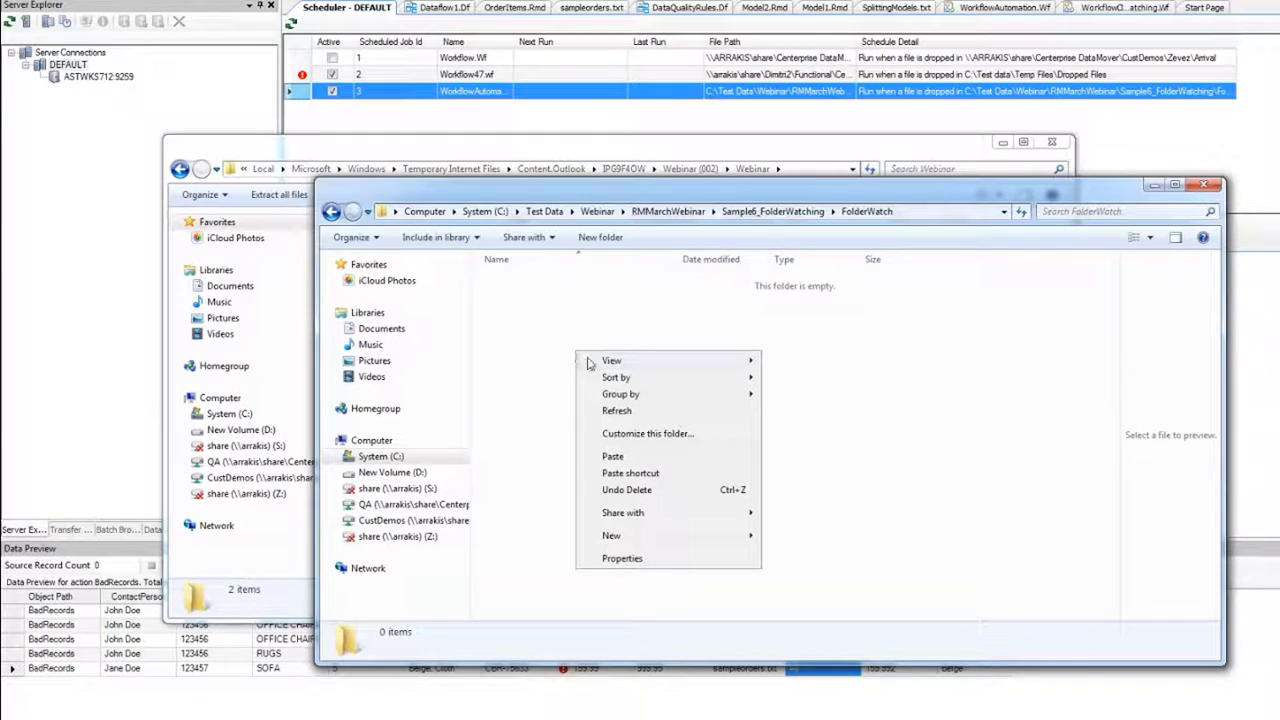
click(613, 456)
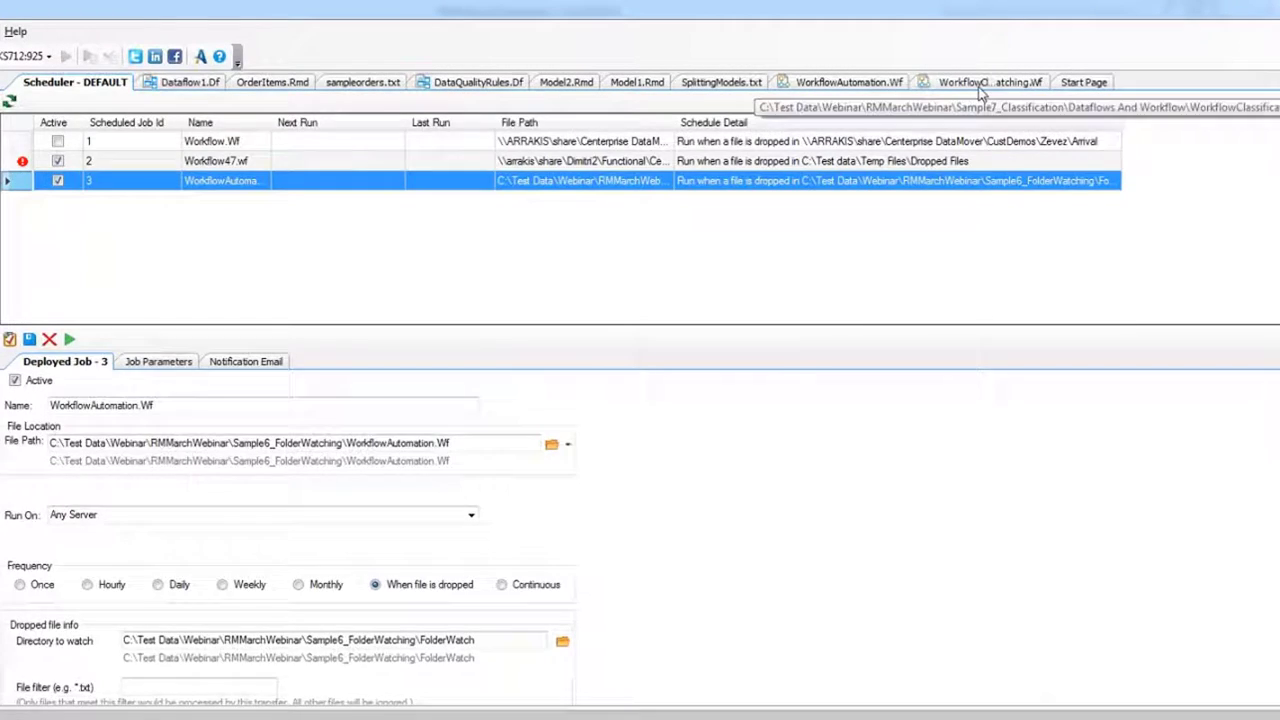
Look over the WorkflowClassificationAndMatching workflow in the data integrator, and return to WorkflowAutomation
click(982, 88)
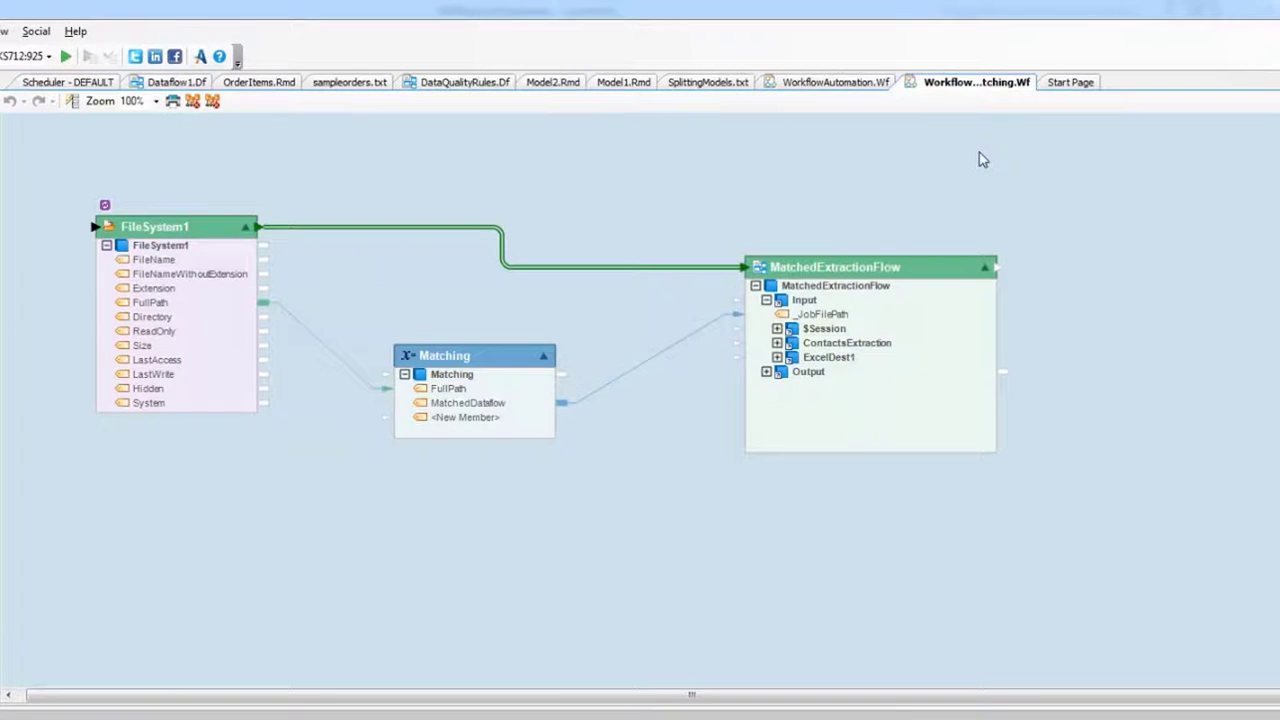
click(850, 85)
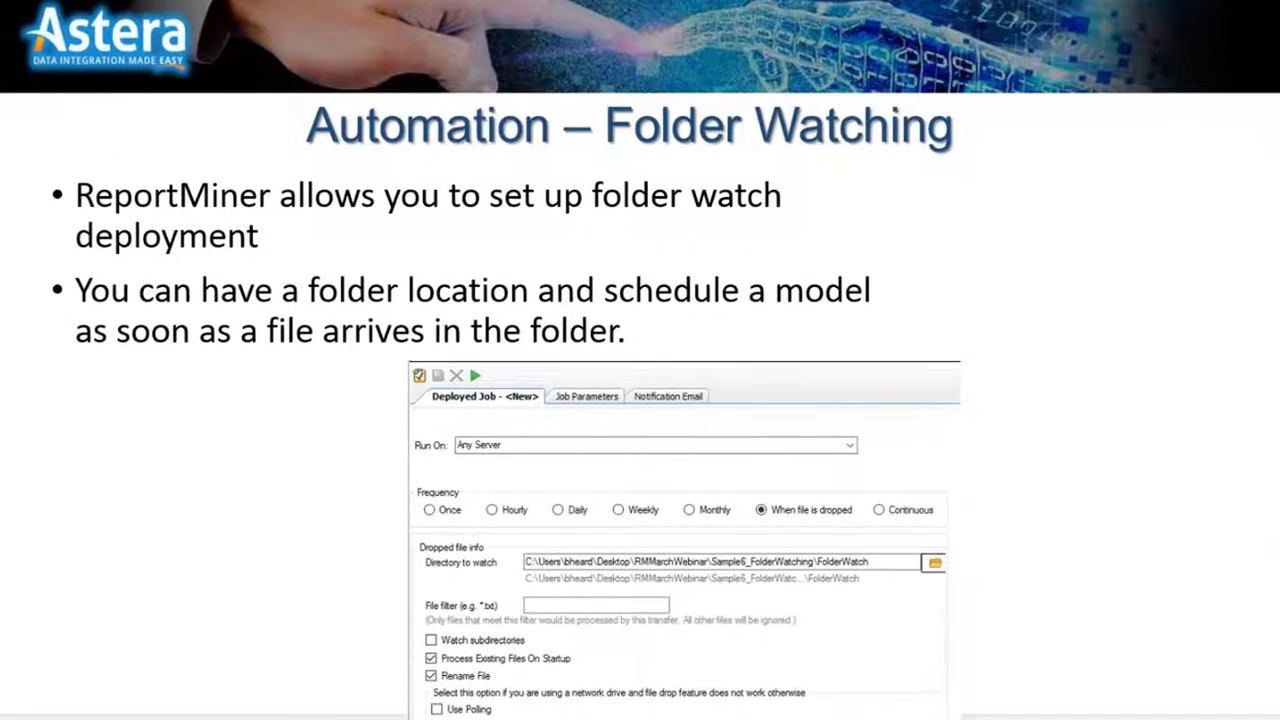
key(Right)
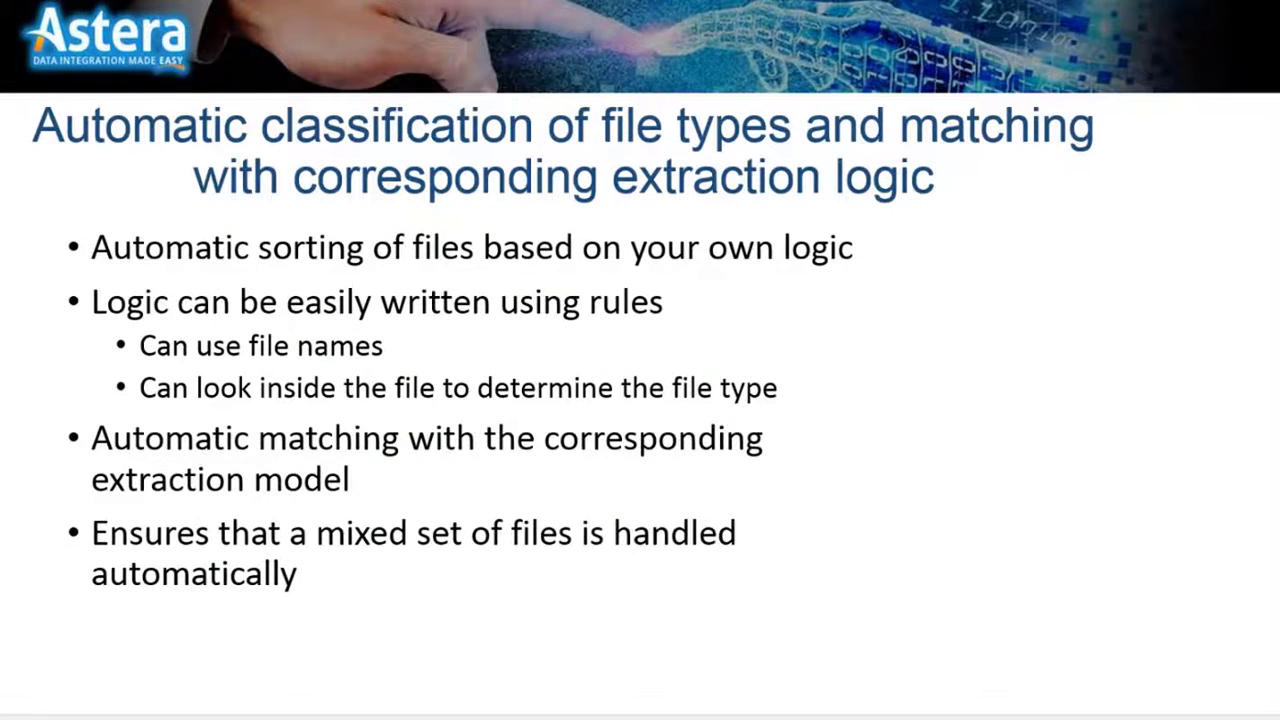
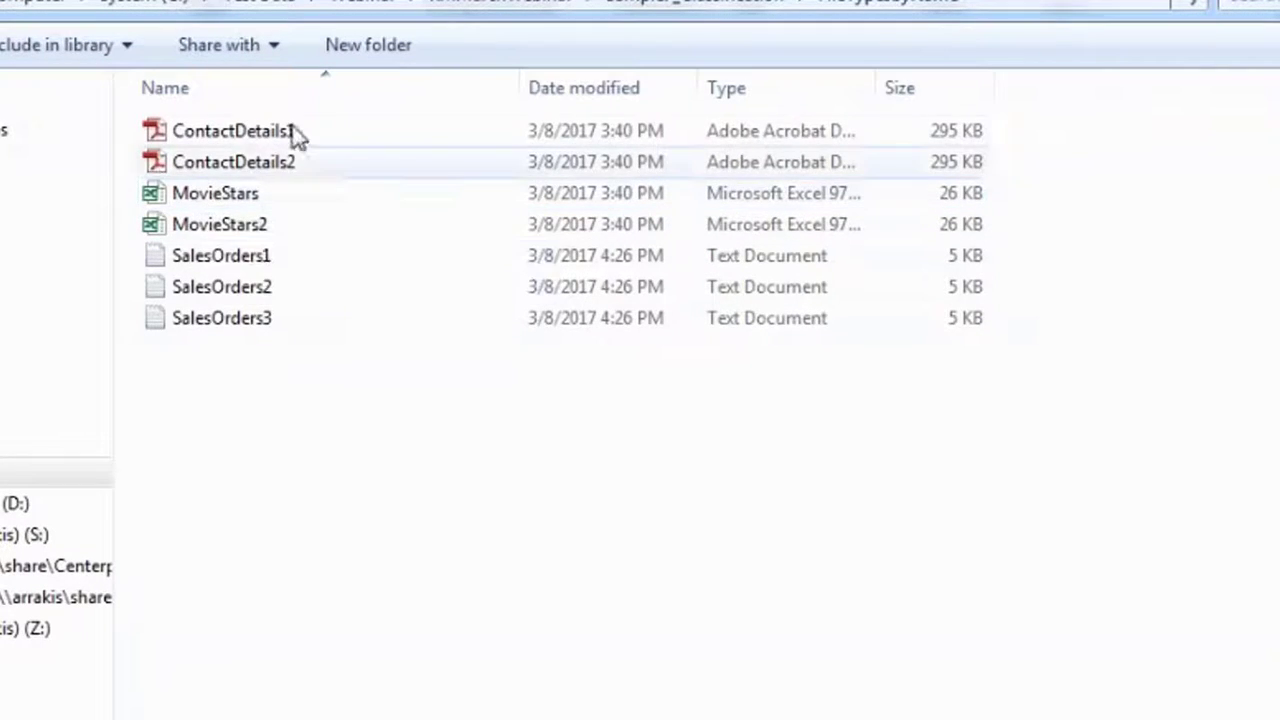
Open the ContactDetails1 PDF from the Sample7_Classification\FileTypesbyName folder to examine its contact listing
click(255, 133)
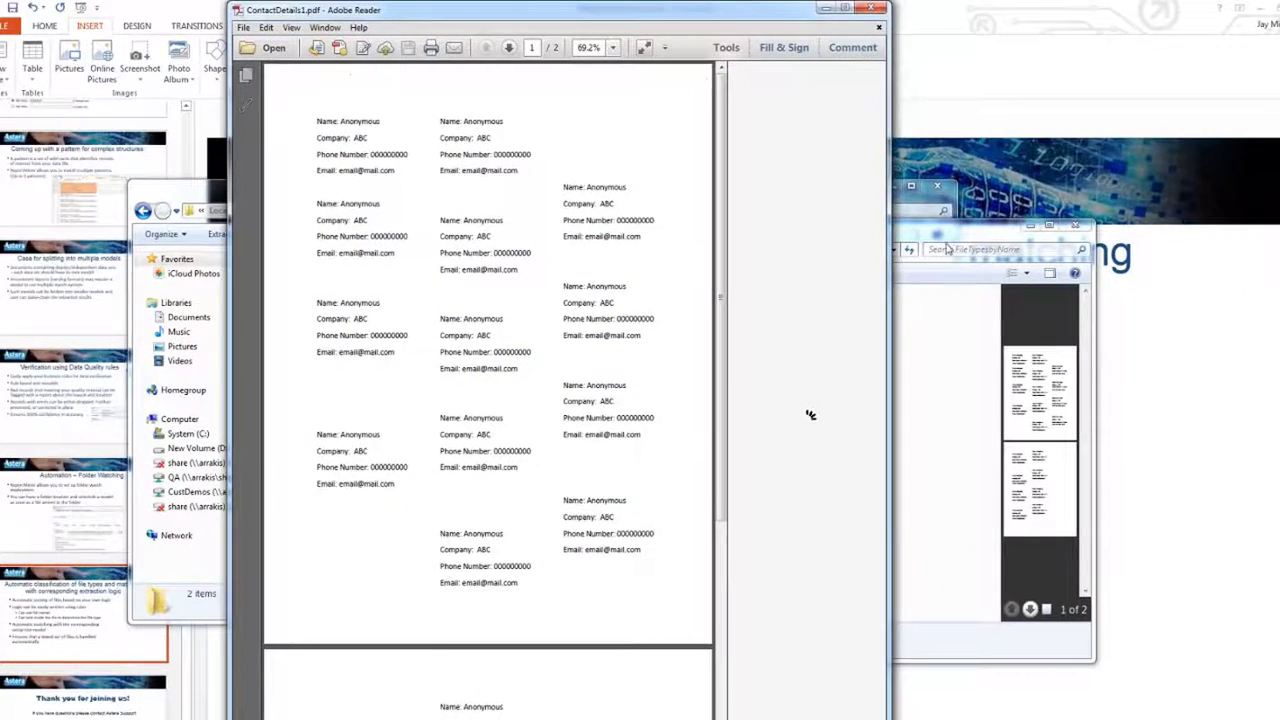
Return to the FileTypesbyName folder and open the MovieStars Excel file to examine its layout
key(alt+Tab)
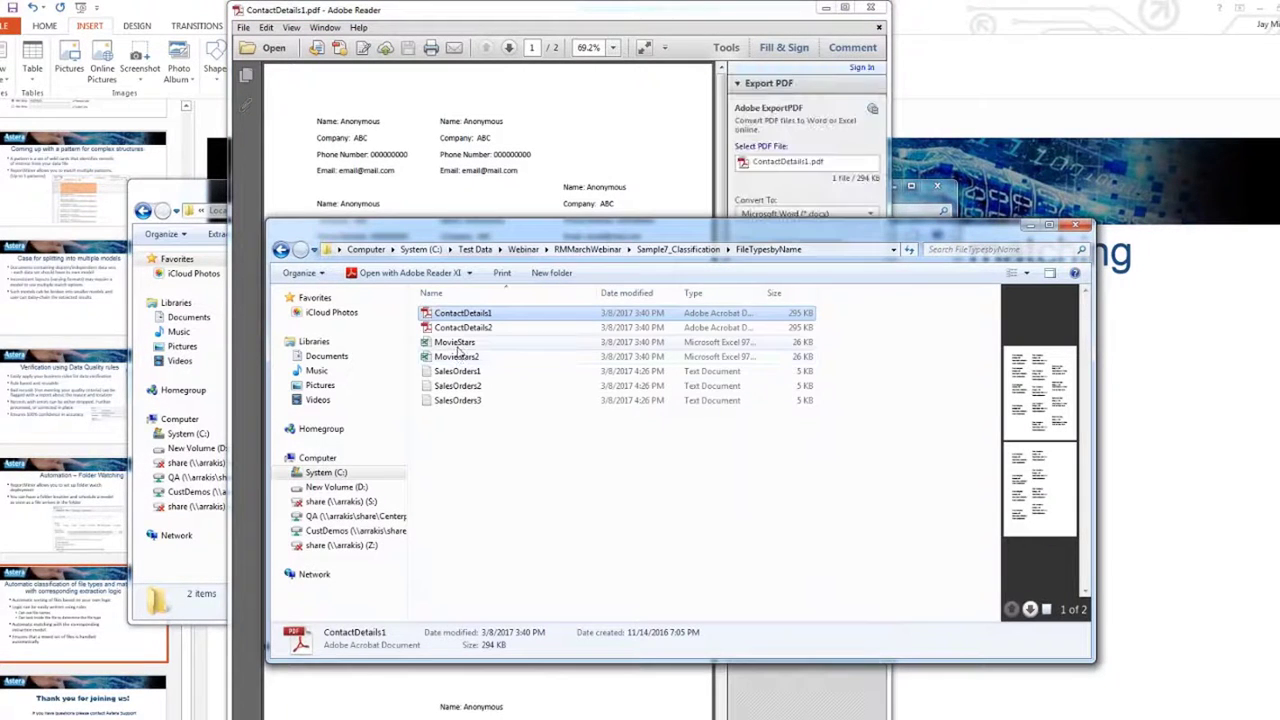
double_click(455, 342)
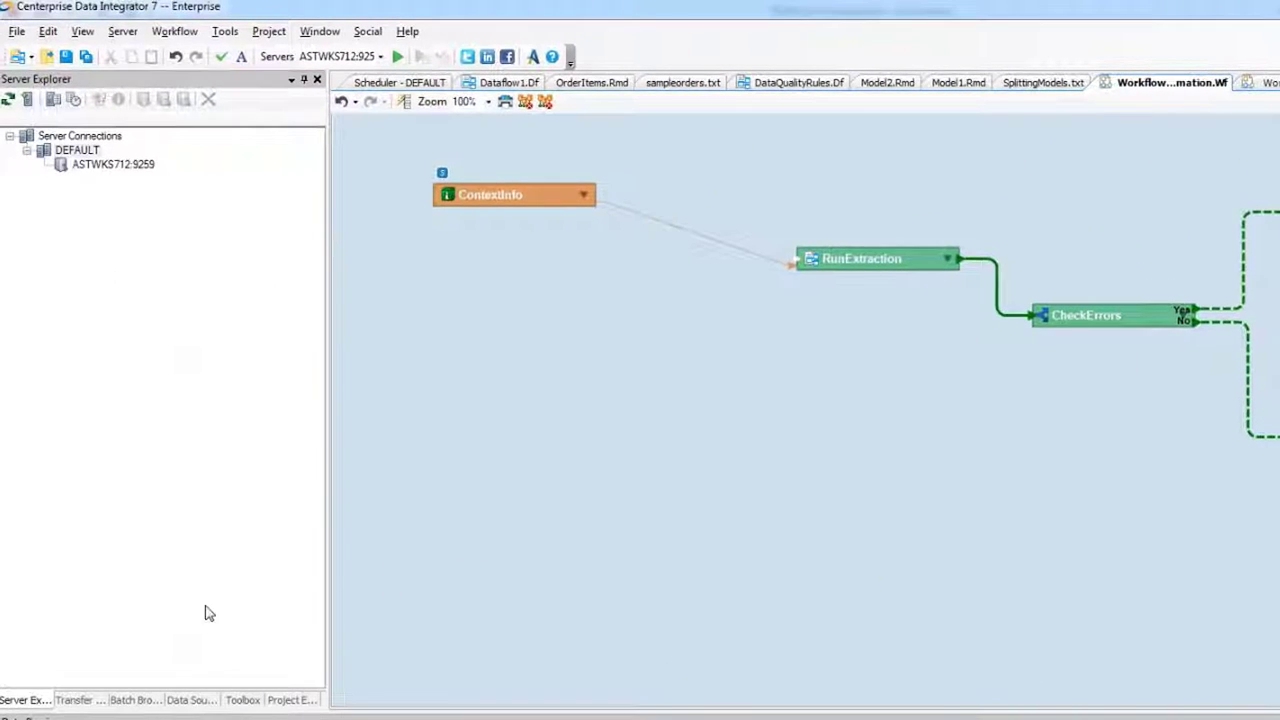
Open the SalesOrdersExtraction report model from the project's Sample7_Classification\ReportModels folder in the data integrator
click(287, 700)
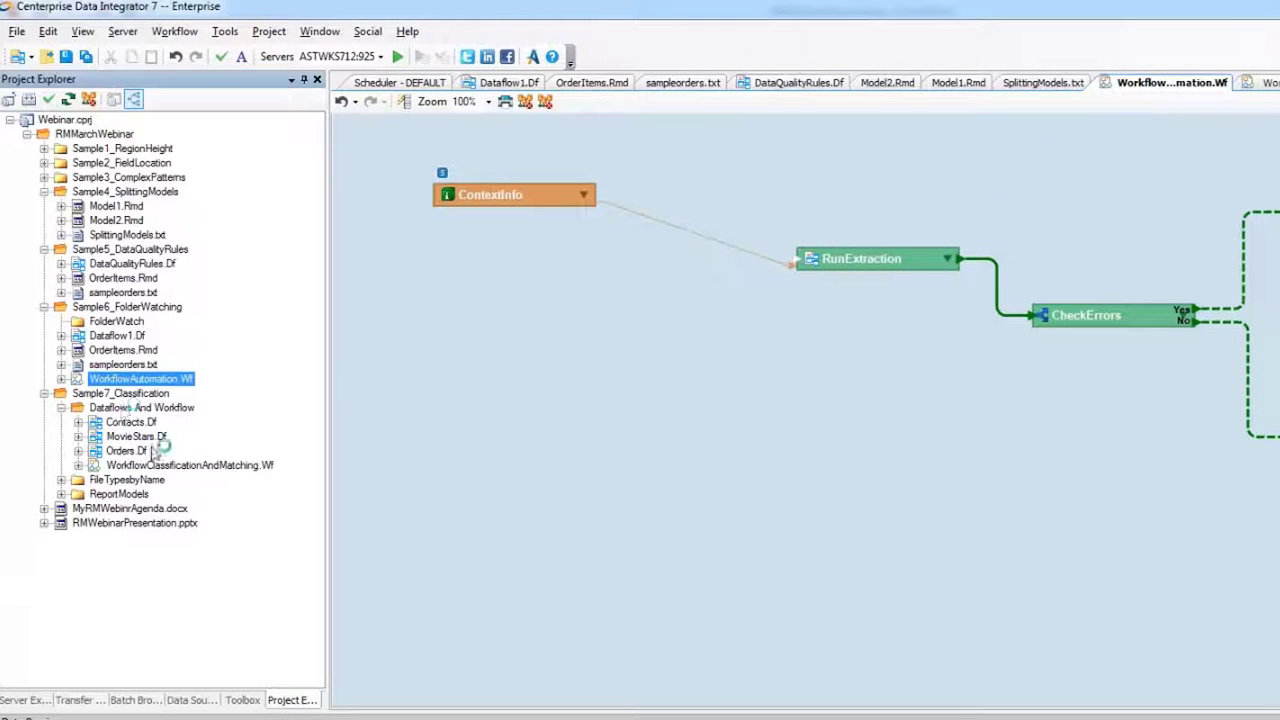
click(61, 408)
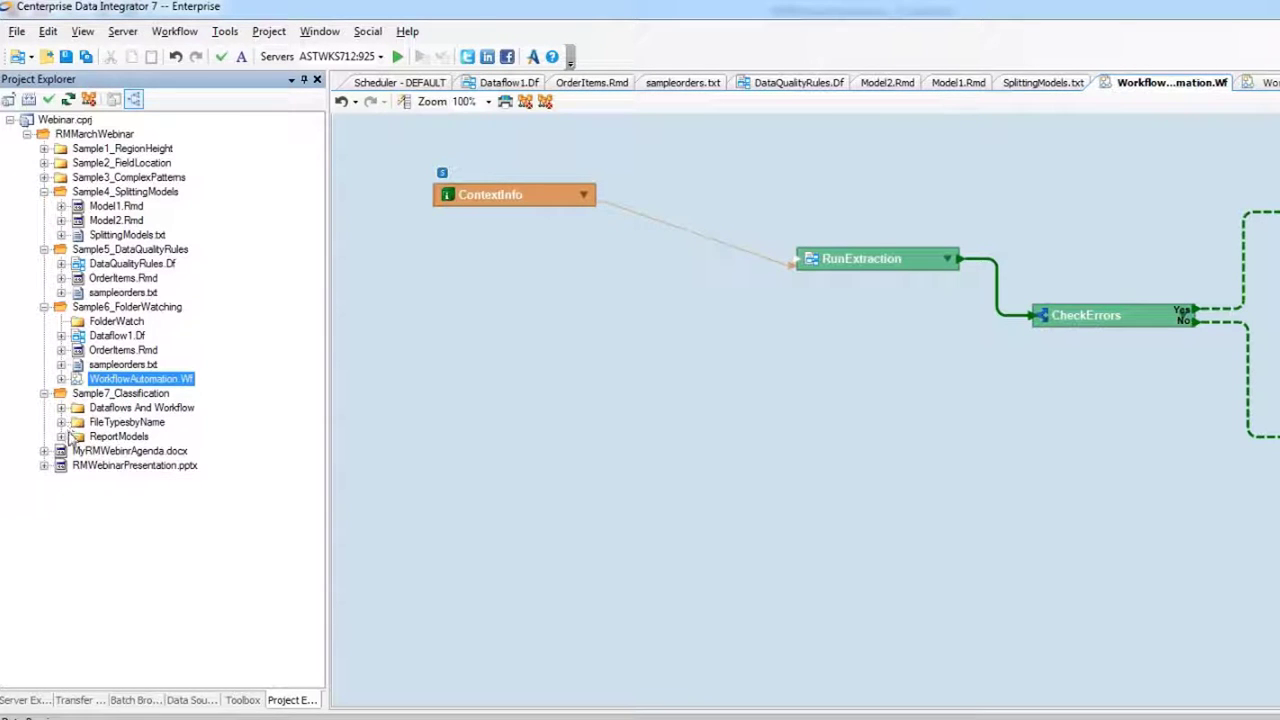
click(61, 437)
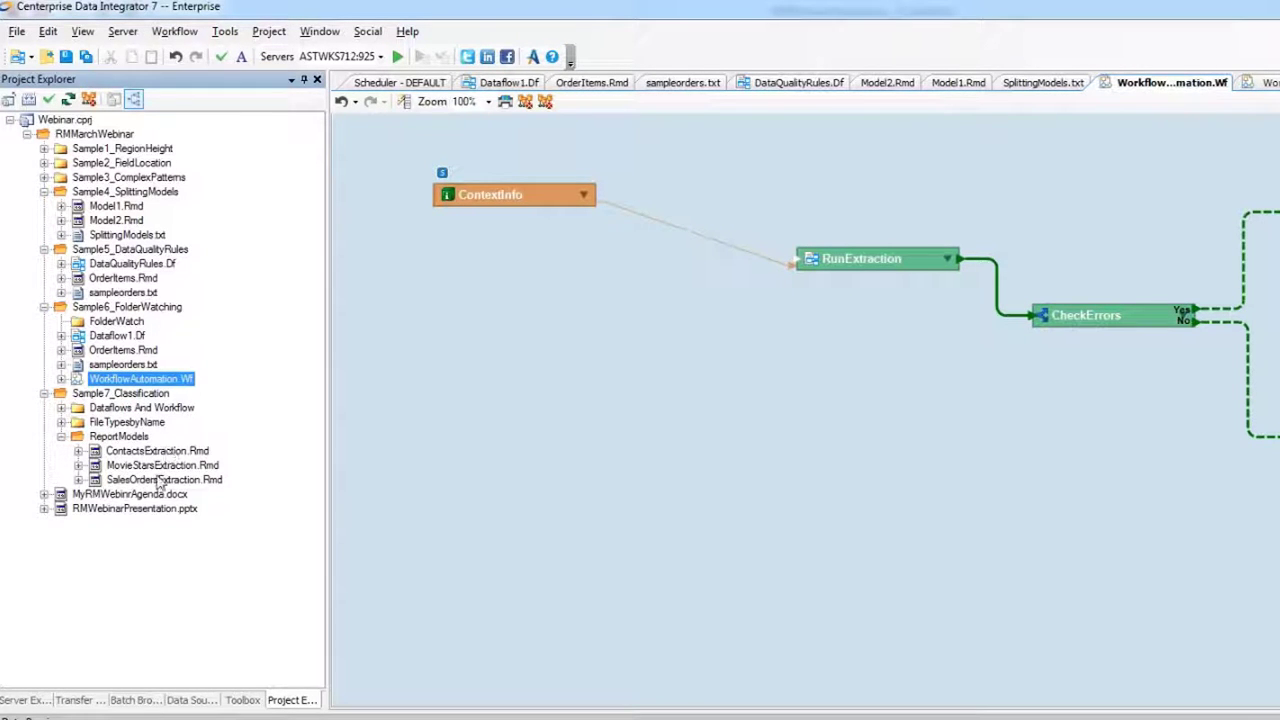
click(157, 484)
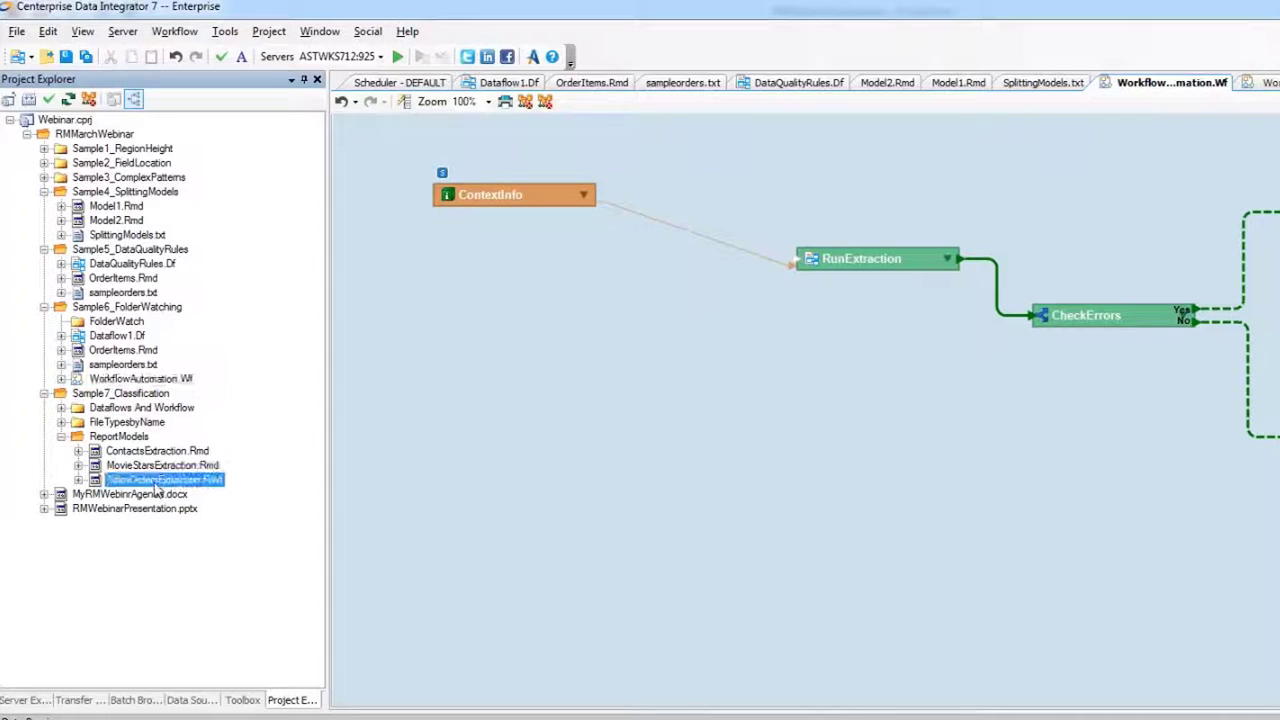
double_click(155, 486)
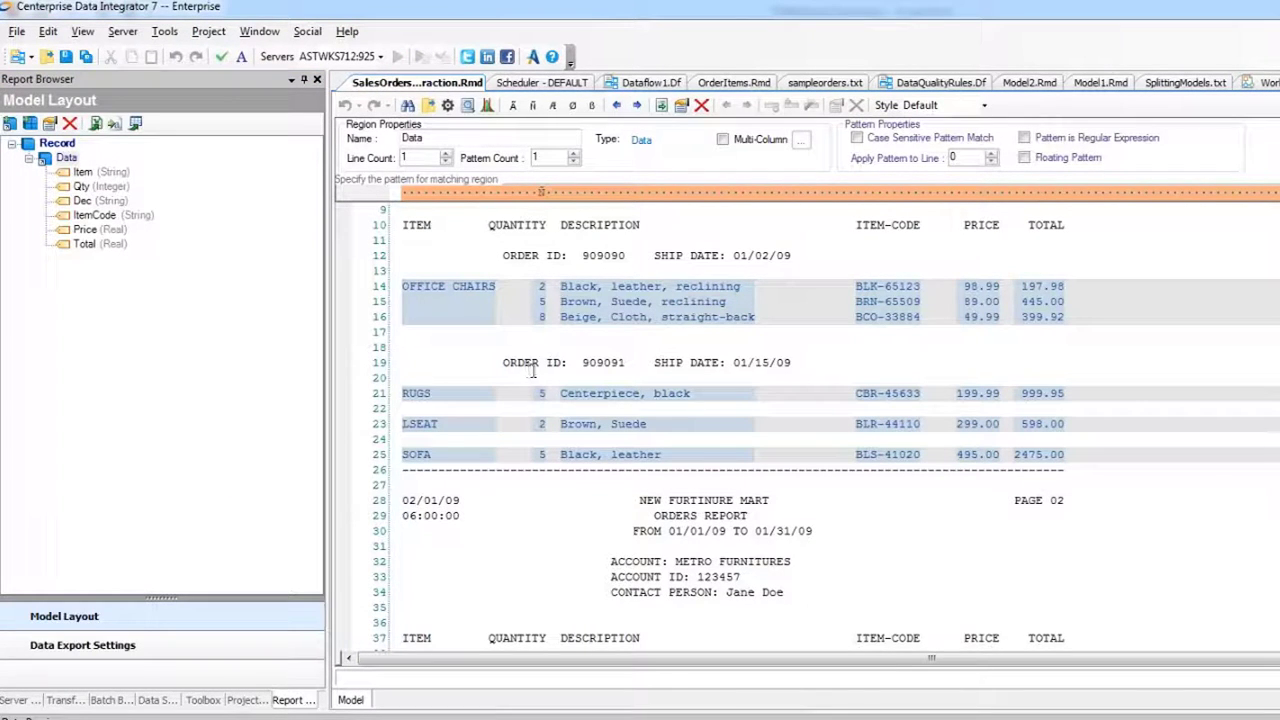
Open the MovieStarsExtraction and ContactsExtraction report models to examine their data regions and fields
click(247, 700)
click(180, 468)
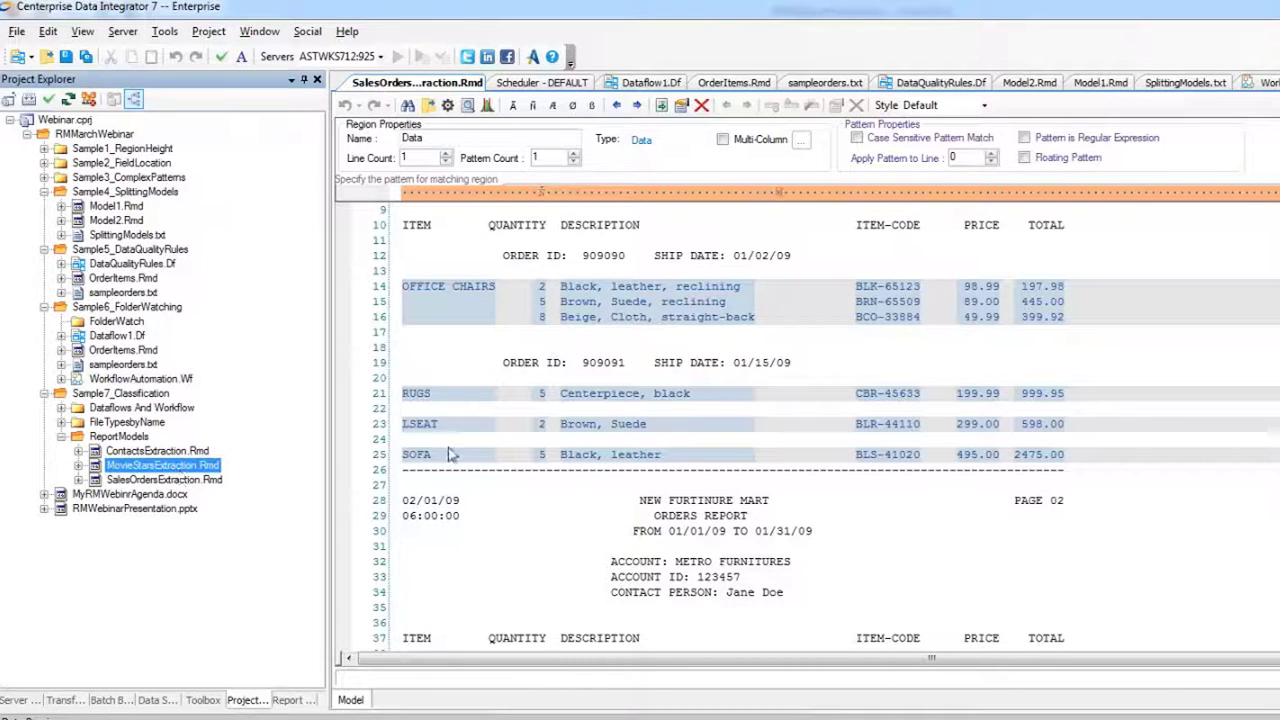
double_click(170, 466)
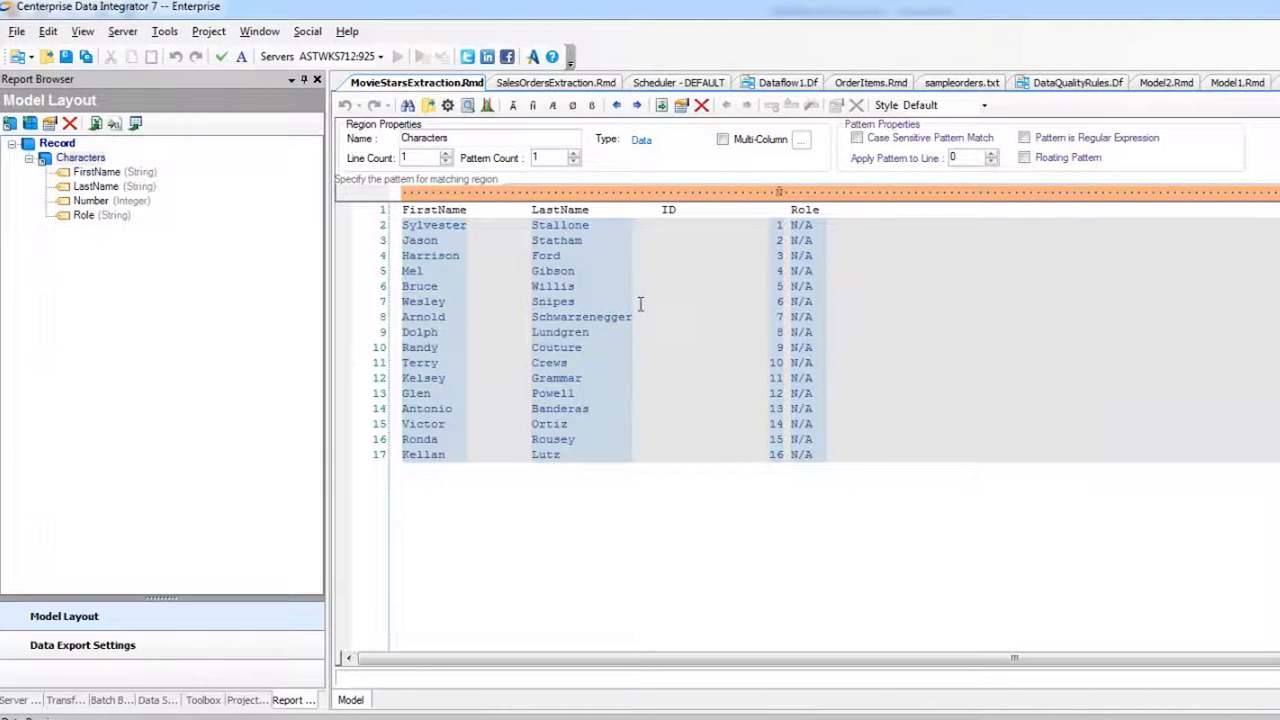
click(247, 700)
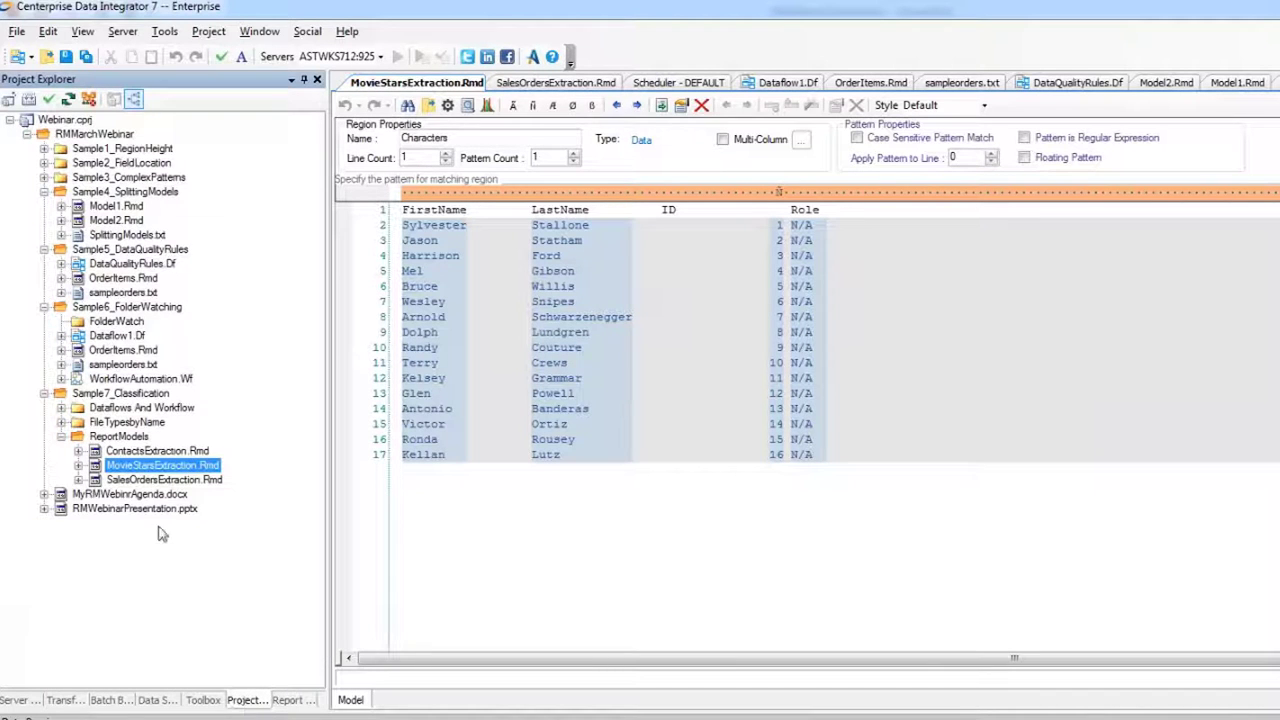
double_click(157, 451)
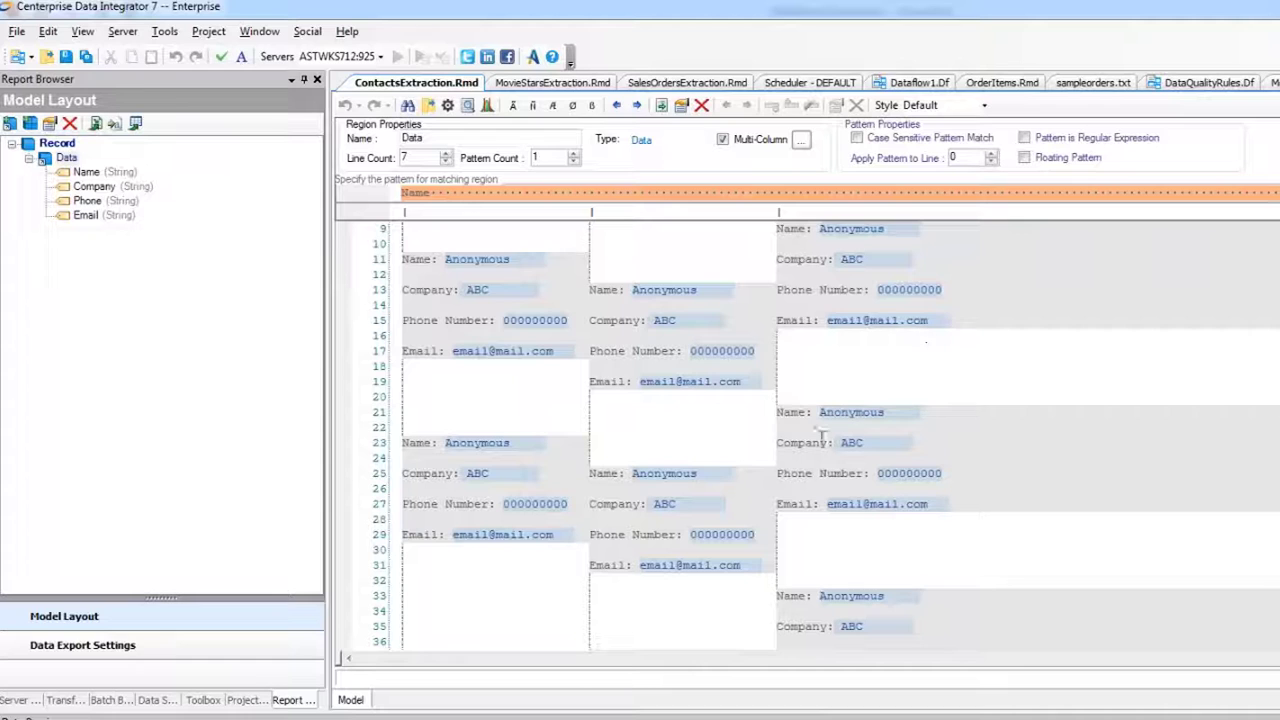
Expand the FileTypesbyName and Dataflows And Workflow project folders and open the WorkflowClassificationAndMatching workflow
click(245, 700)
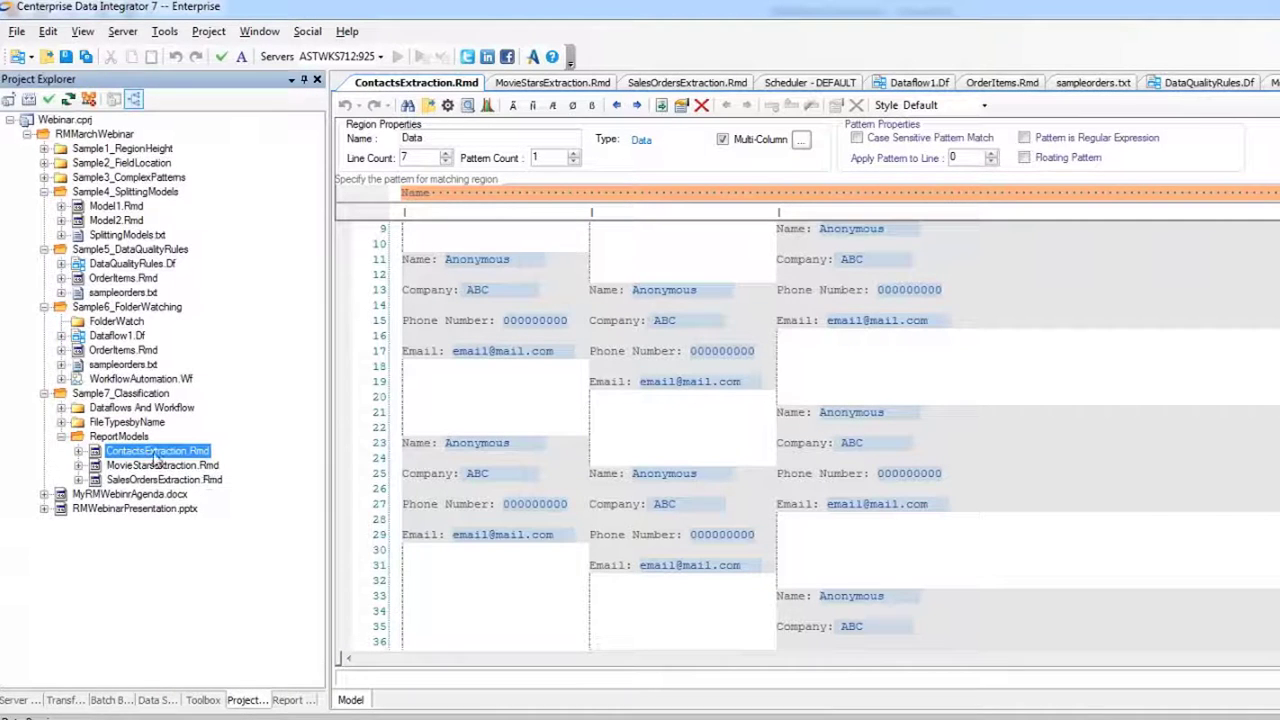
click(62, 422)
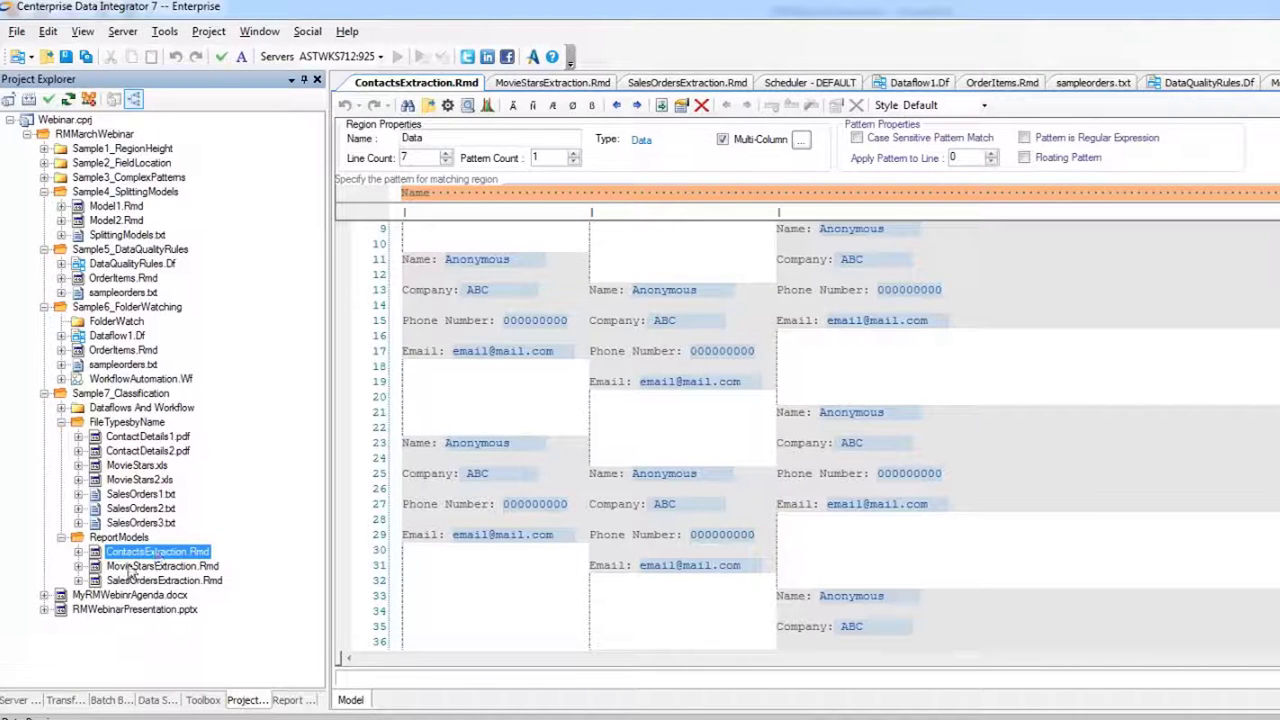
click(61, 407)
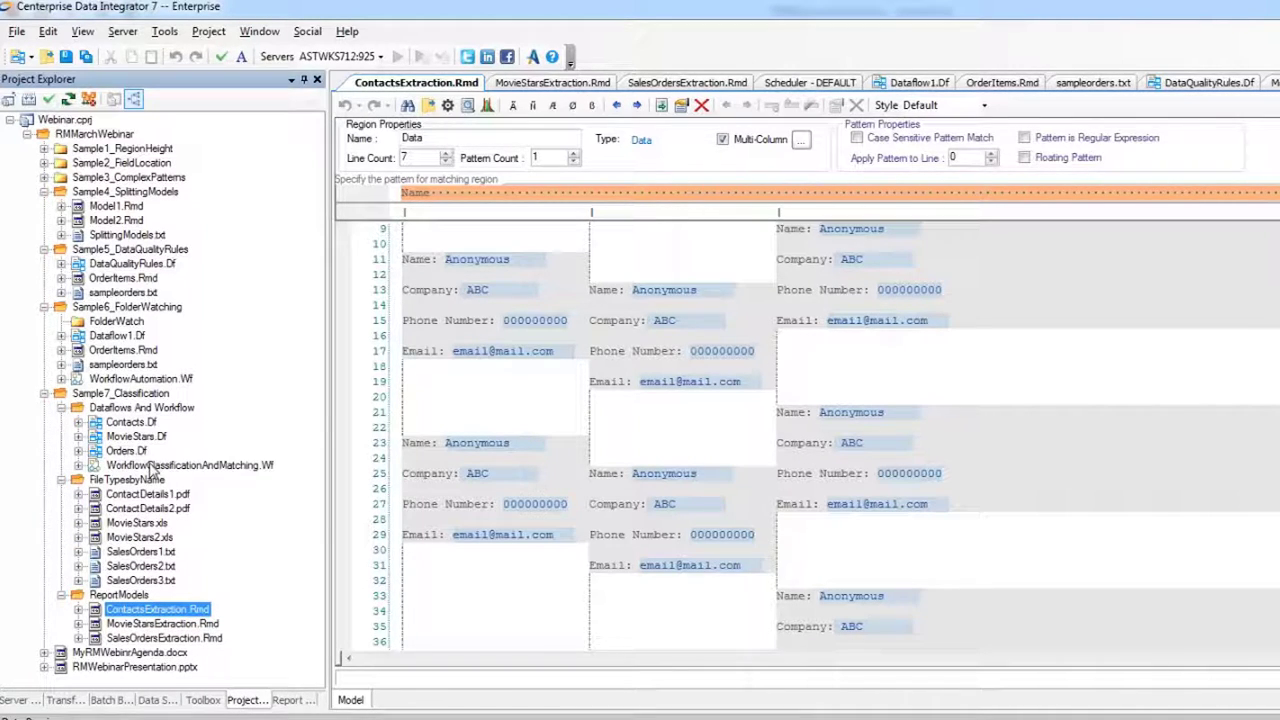
double_click(150, 466)
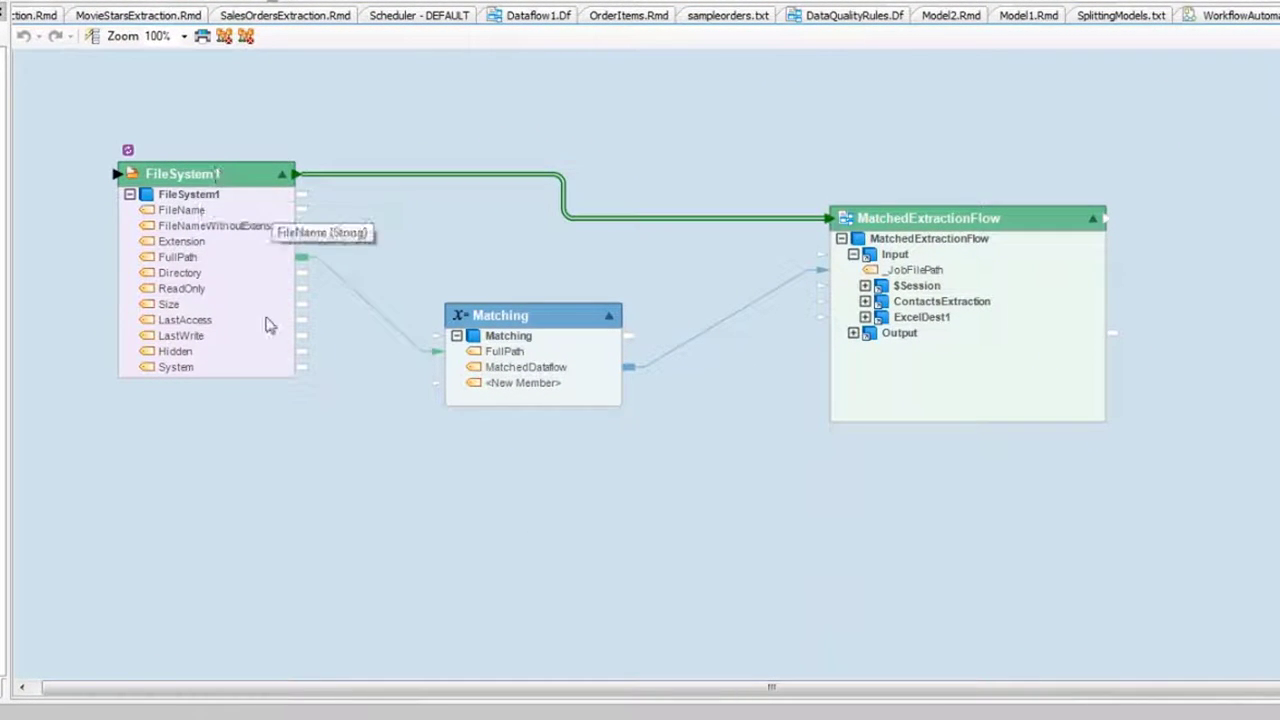
Preview the FileSystem1 output and examine the extensions and the file names without extension
right_click(197, 183)
click(270, 244)
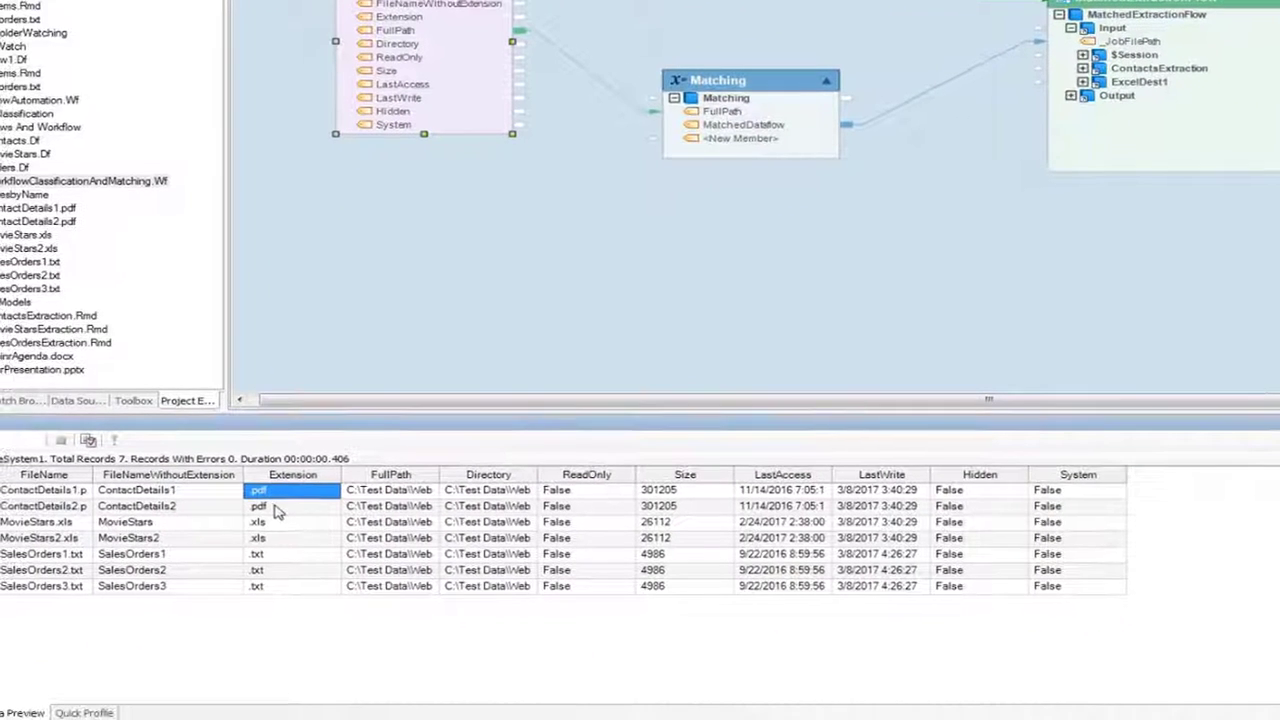
click(280, 506)
click(268, 522)
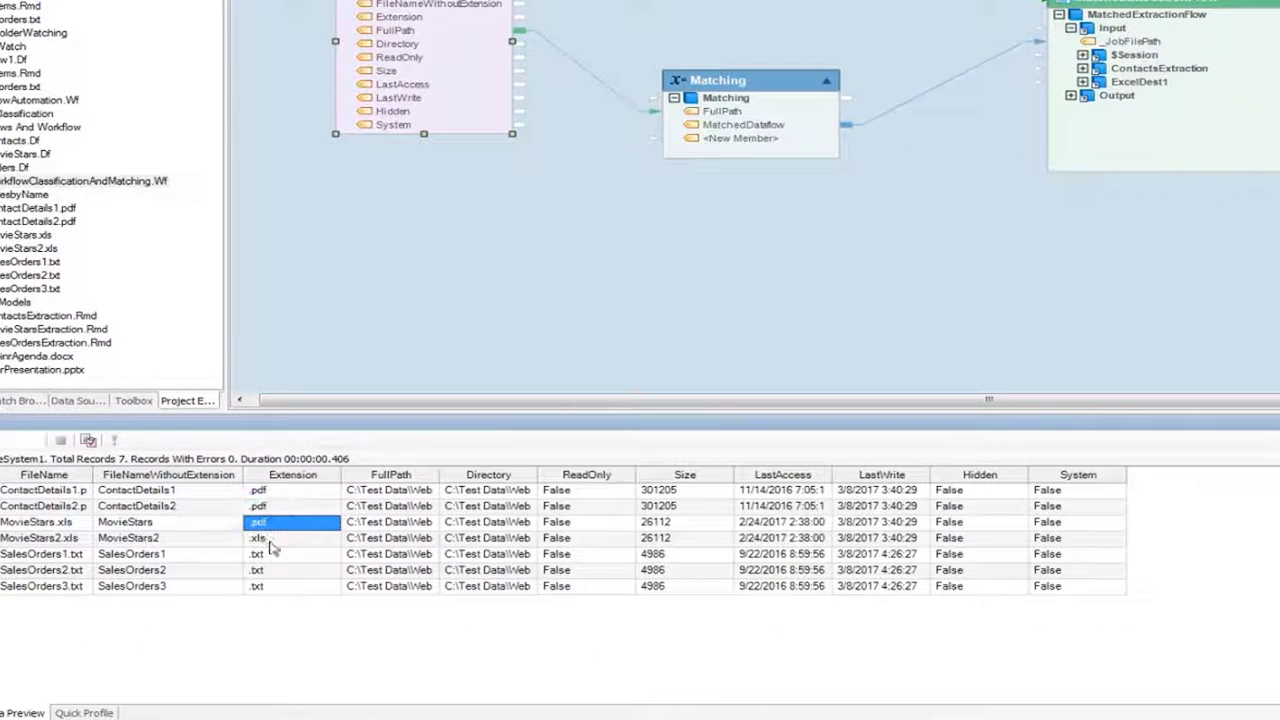
drag(268, 554, 270, 570)
drag(176, 497, 172, 586)
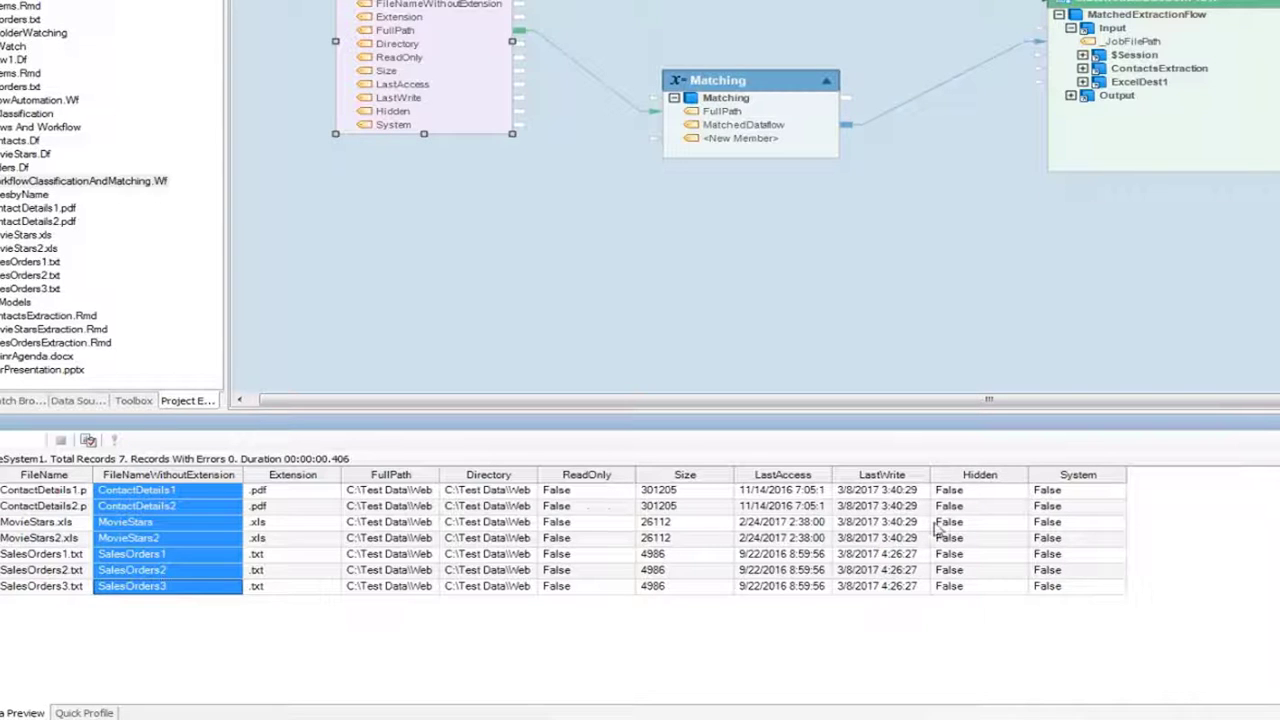
Preview the output of the Matching expression and widen the FullPath and MatchedDataflow columns to show complete paths
click(757, 82)
right_click(752, 80)
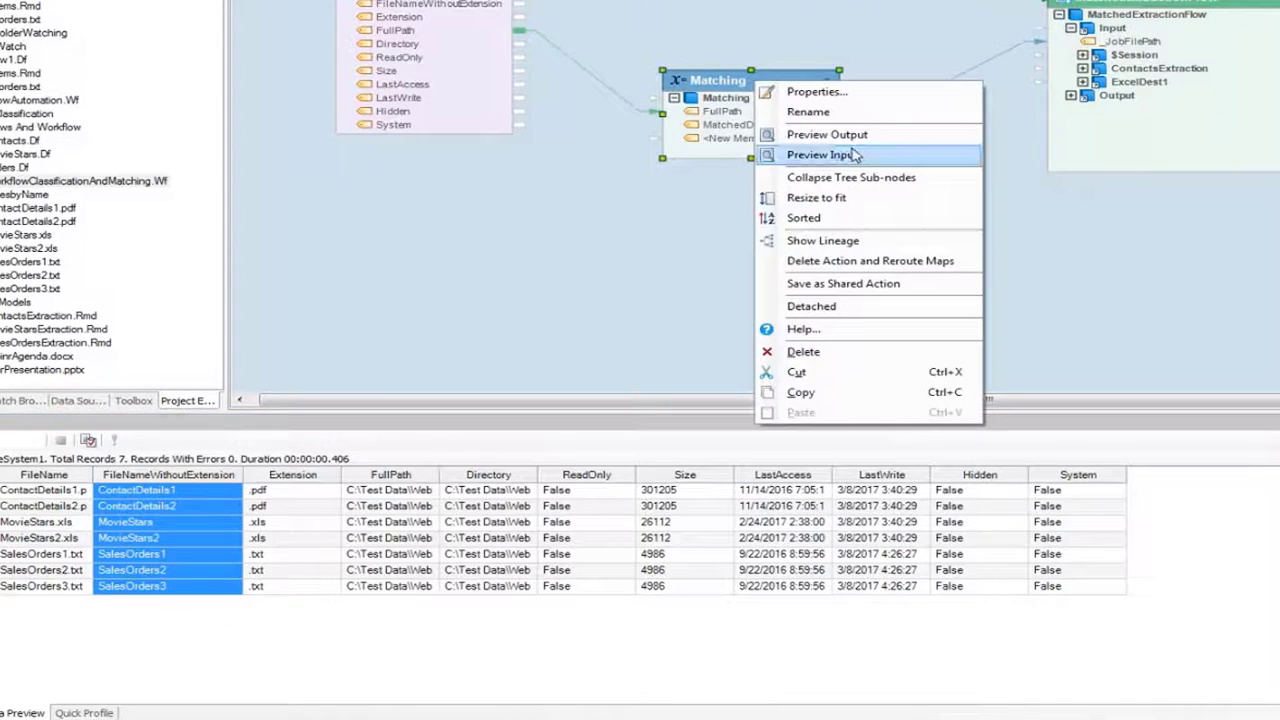
click(885, 134)
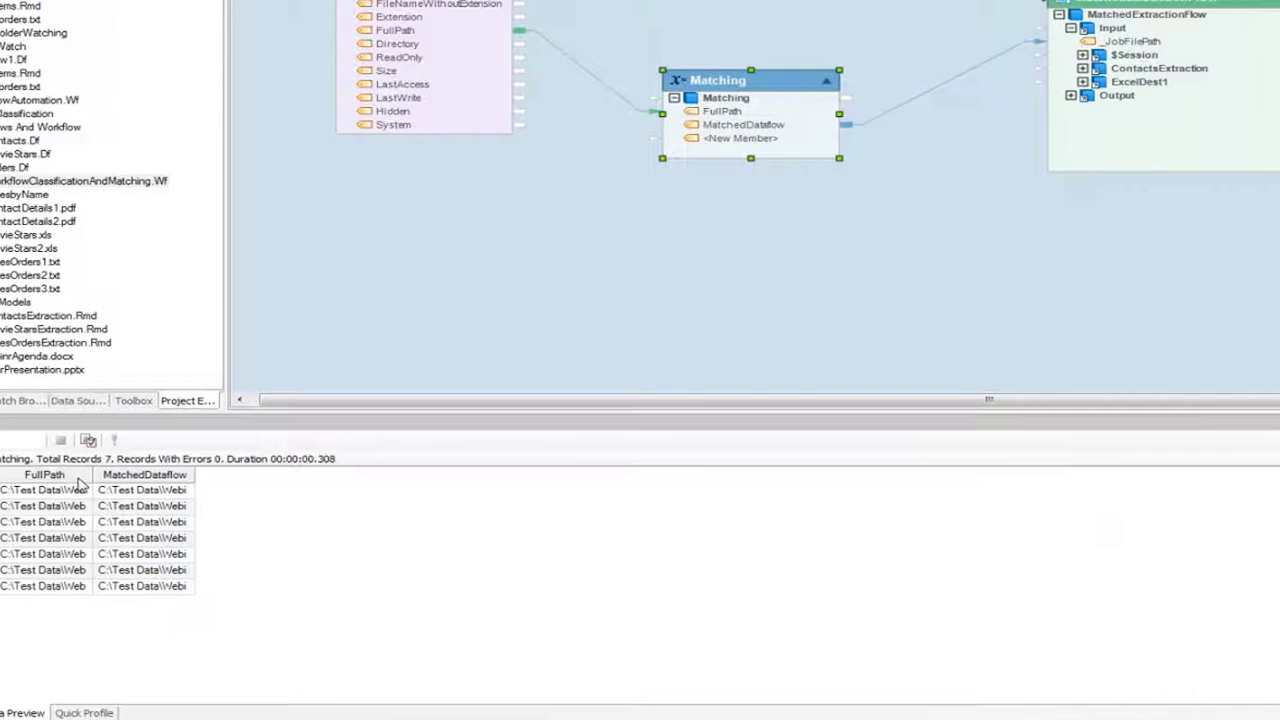
double_click(95, 474)
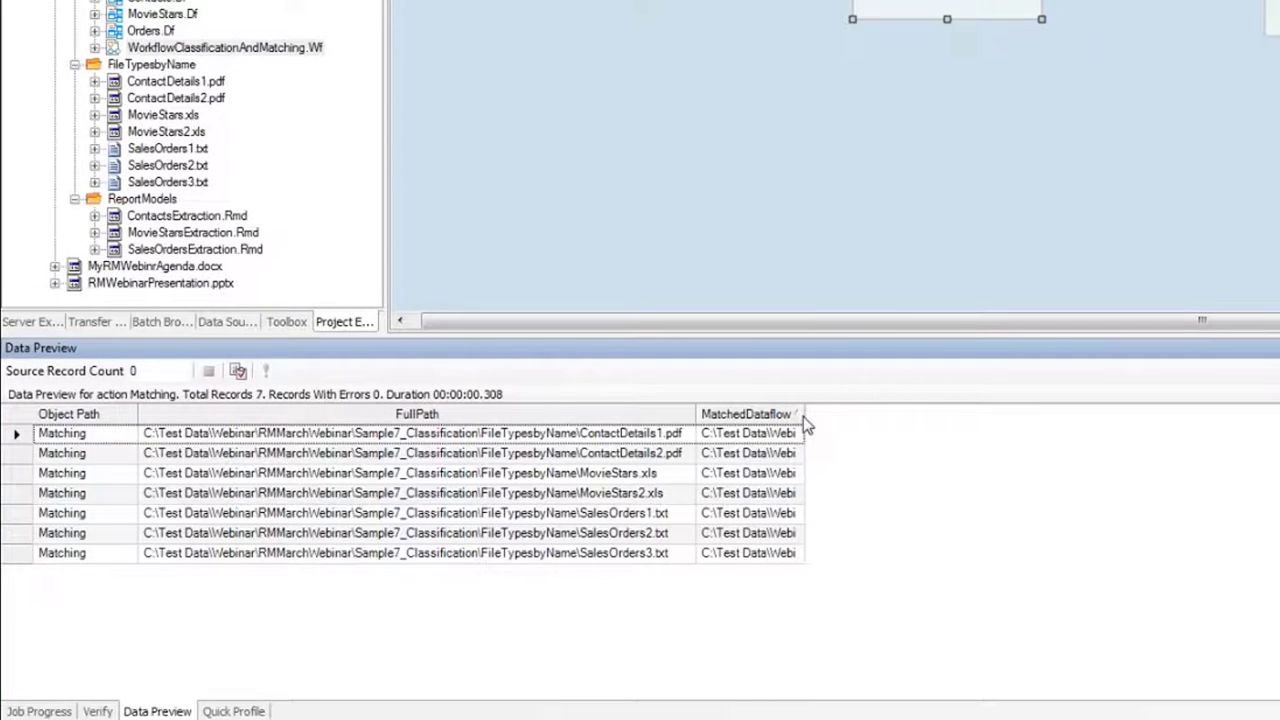
double_click(803, 414)
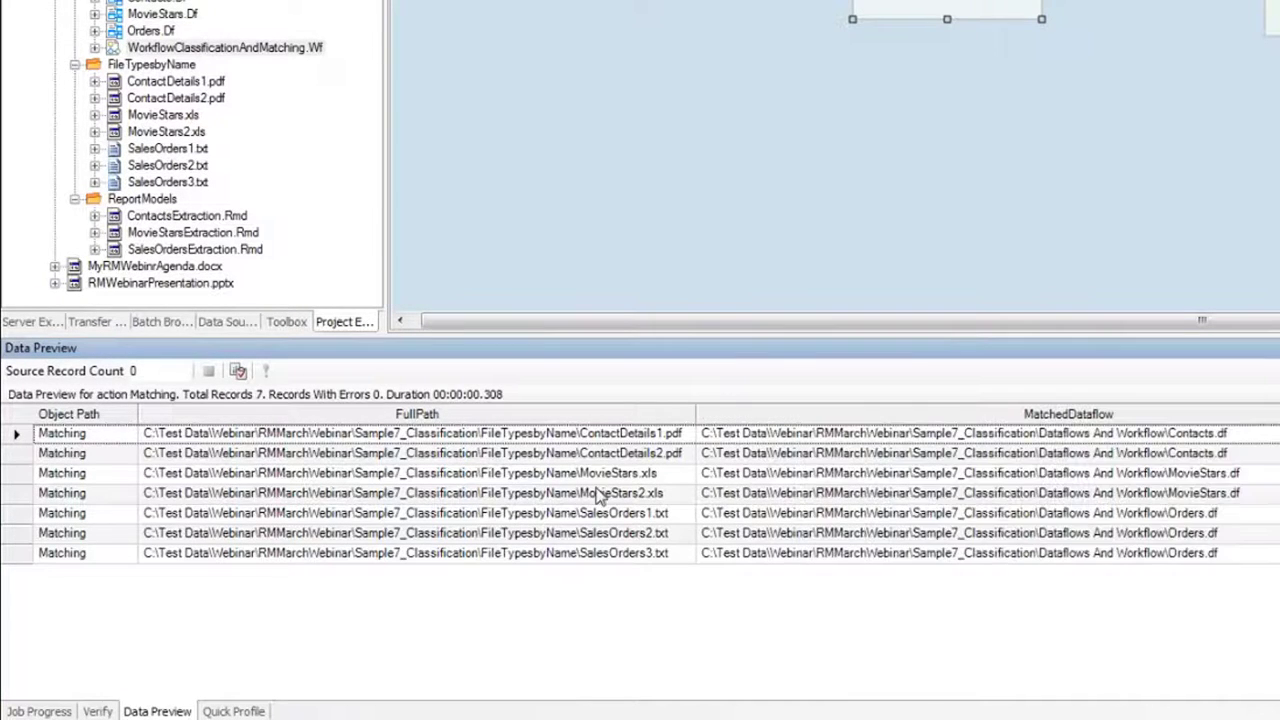
Compare the contact, movie star and sales order file paths with their matched dataflows in the preview
click(628, 436)
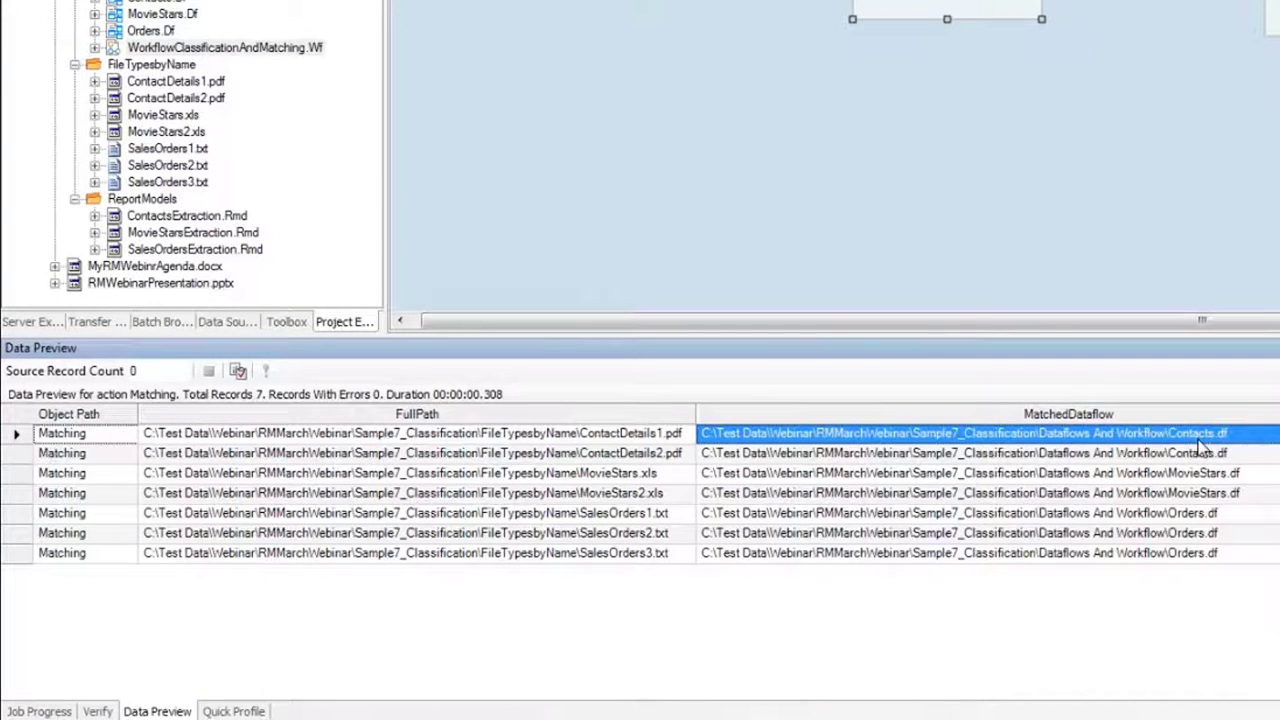
click(605, 475)
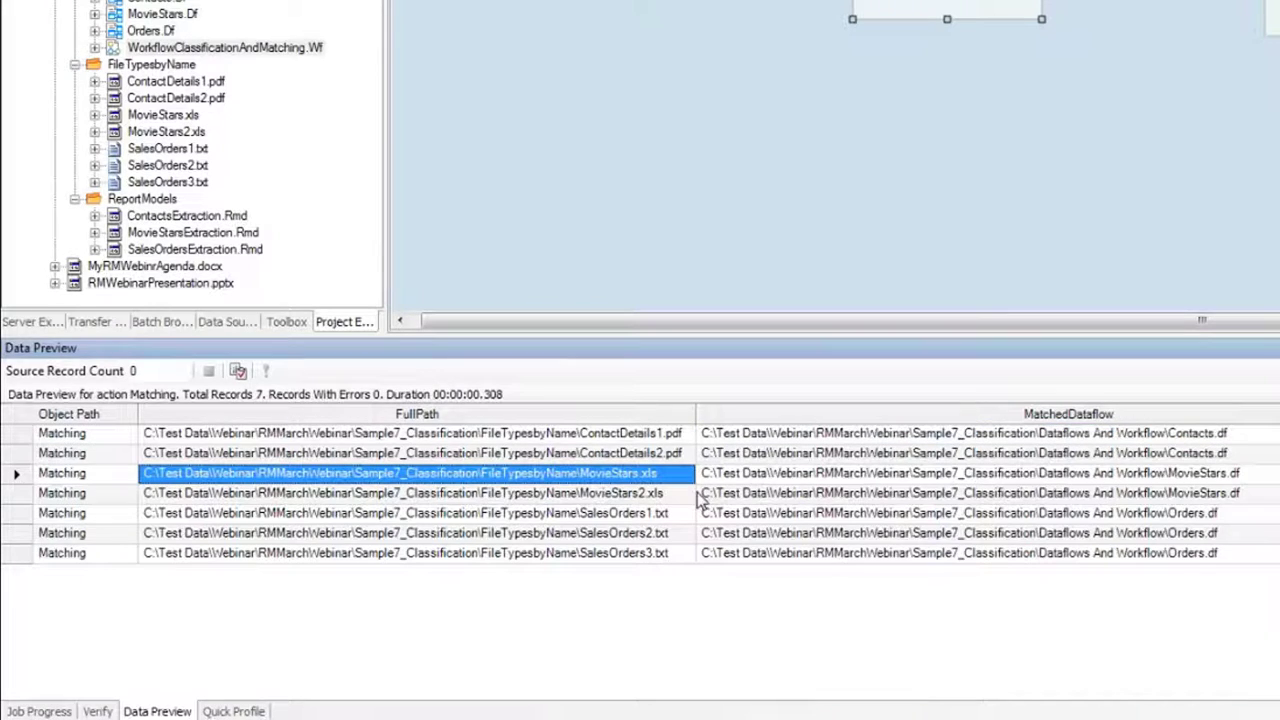
click(1220, 477)
click(632, 515)
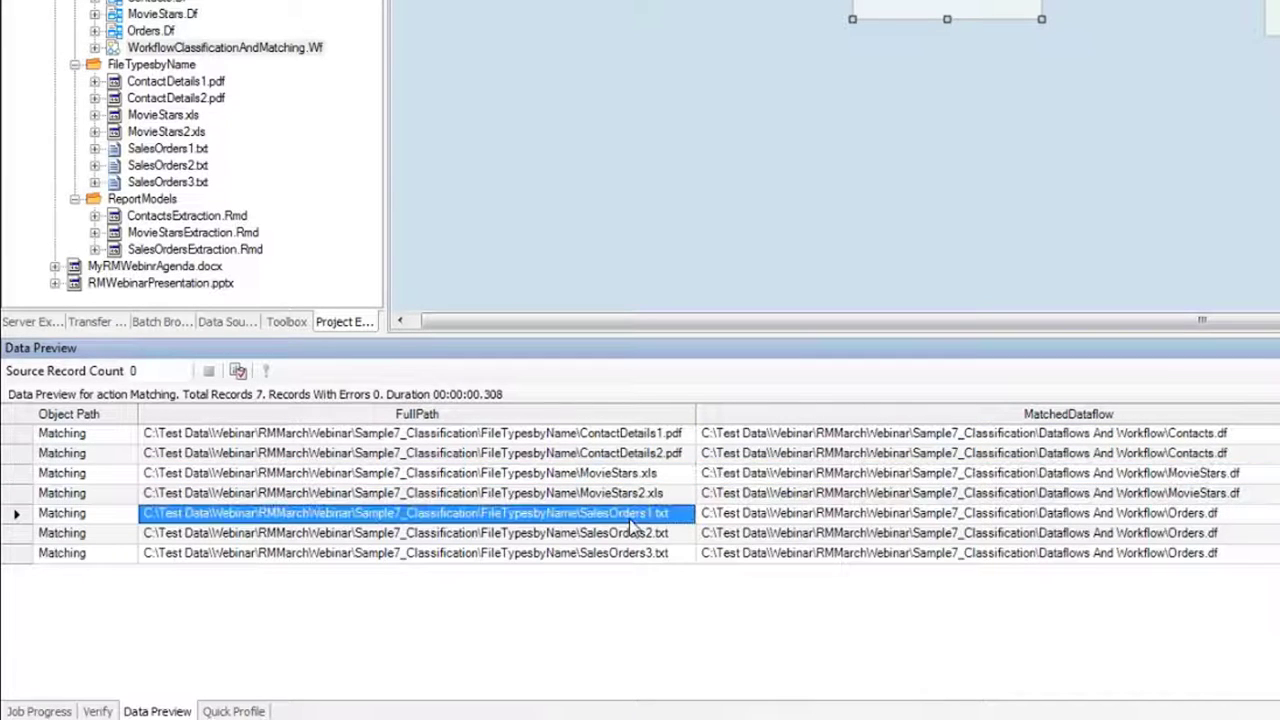
click(1204, 516)
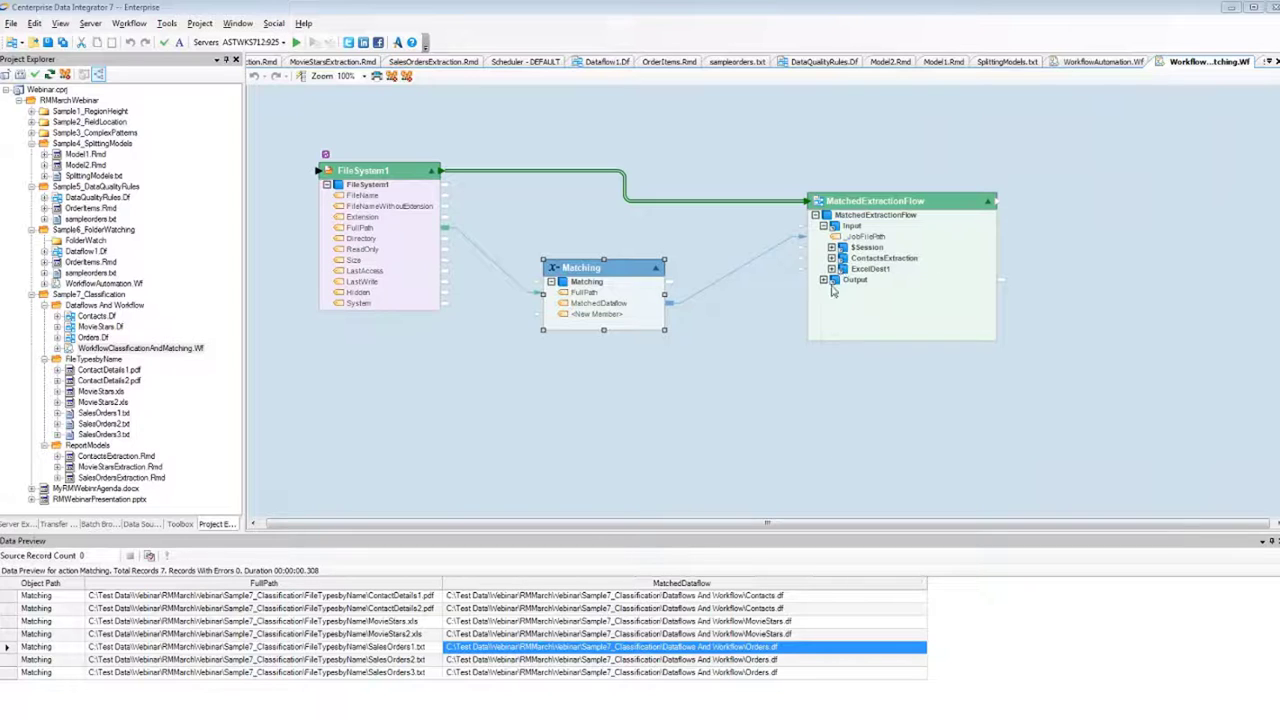
Expand the ExcelDest1 inputs of MatchedExtractionFlow, and locate the Context Information object among the available workflow objects
click(845, 203)
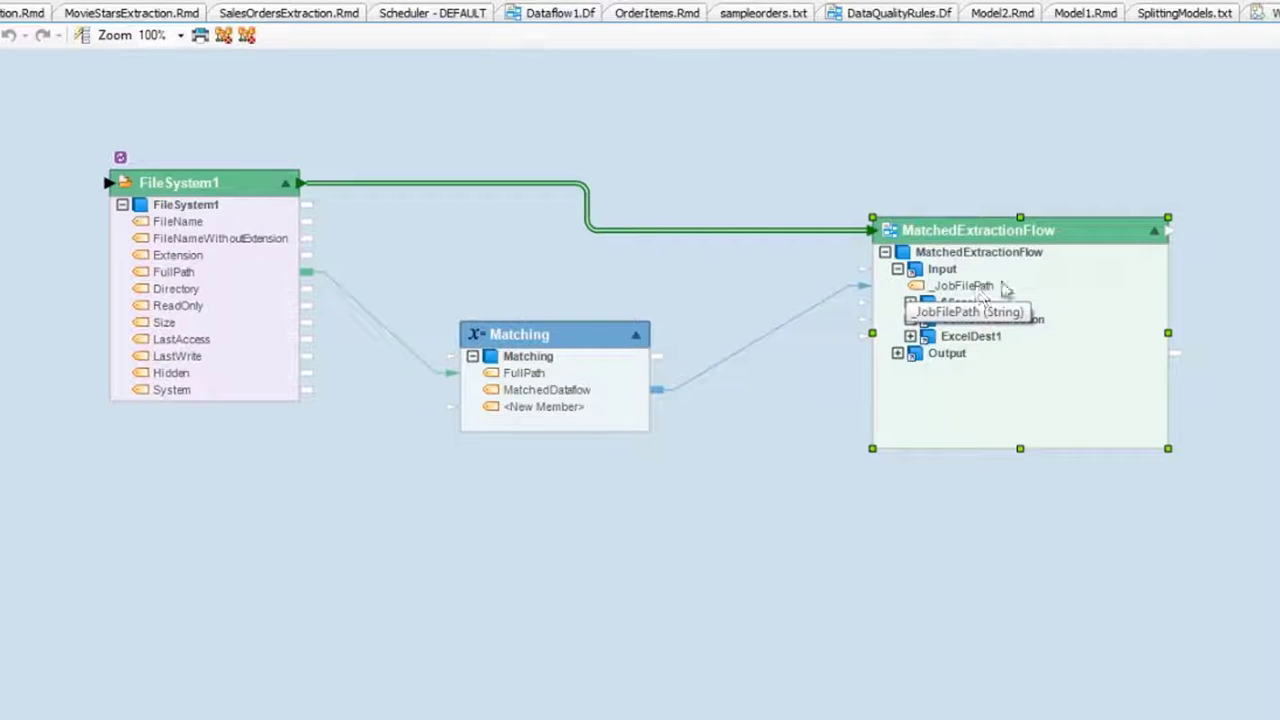
click(911, 337)
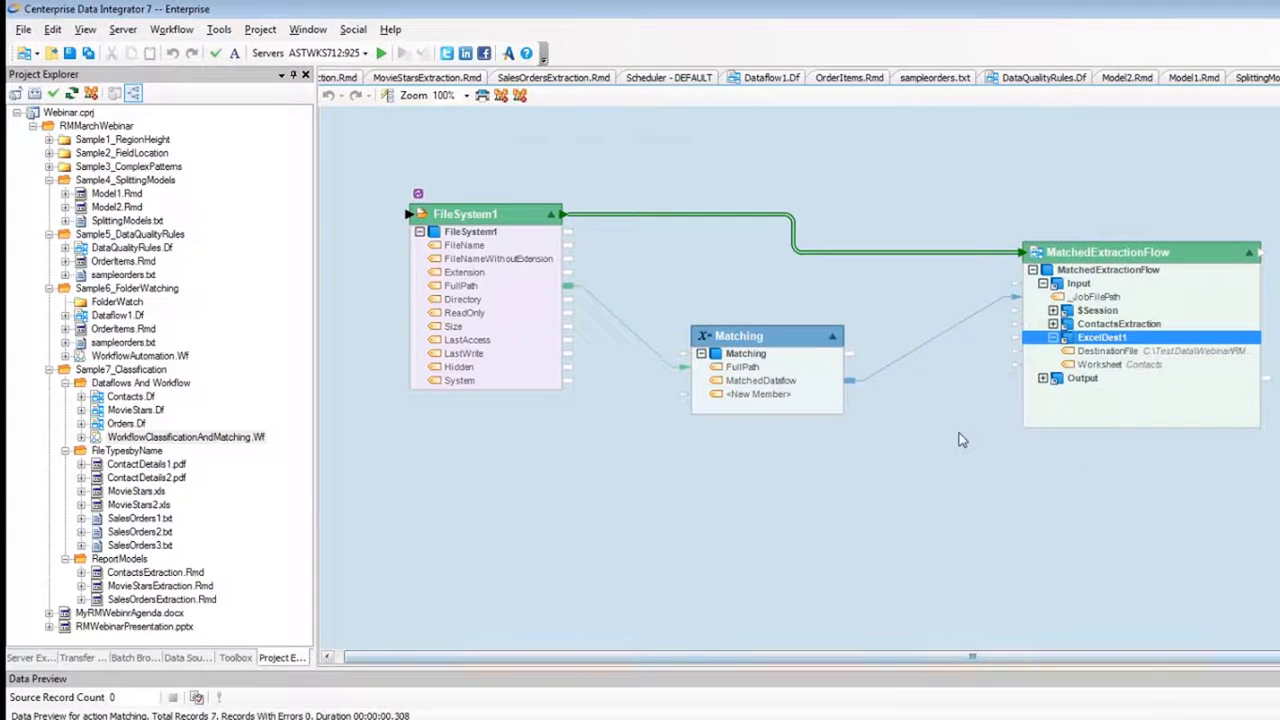
click(236, 657)
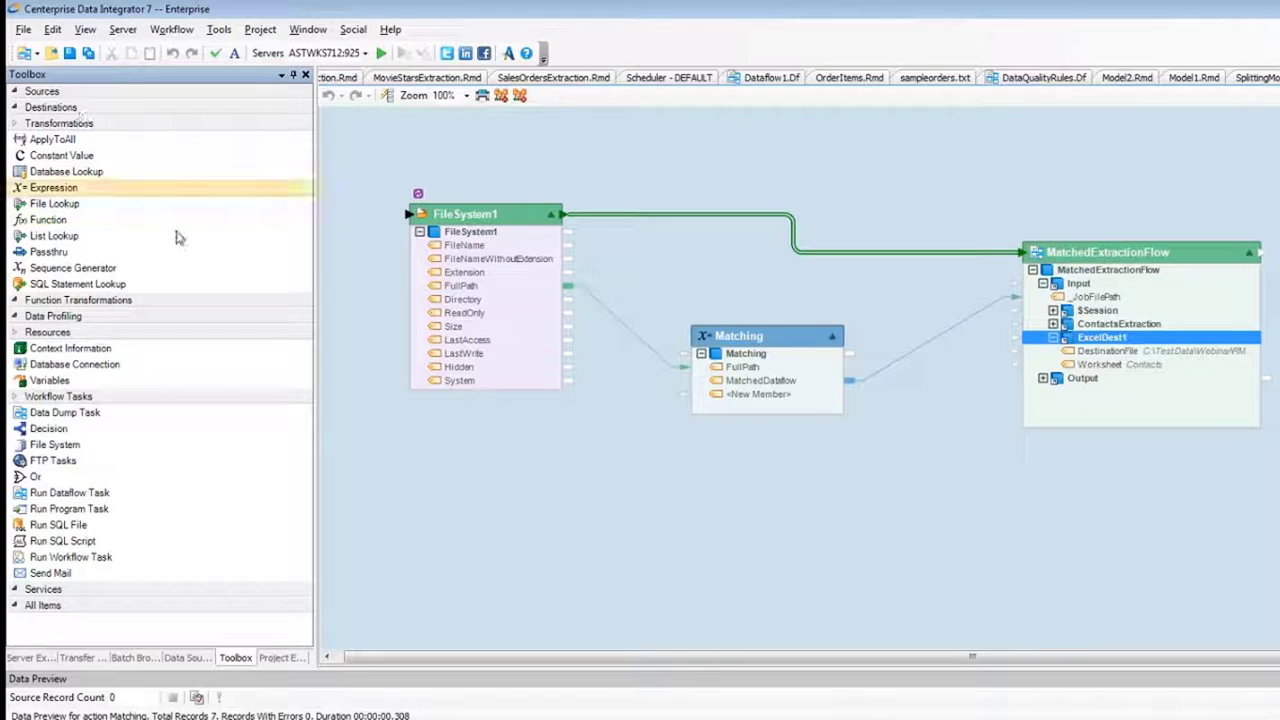
click(70, 348)
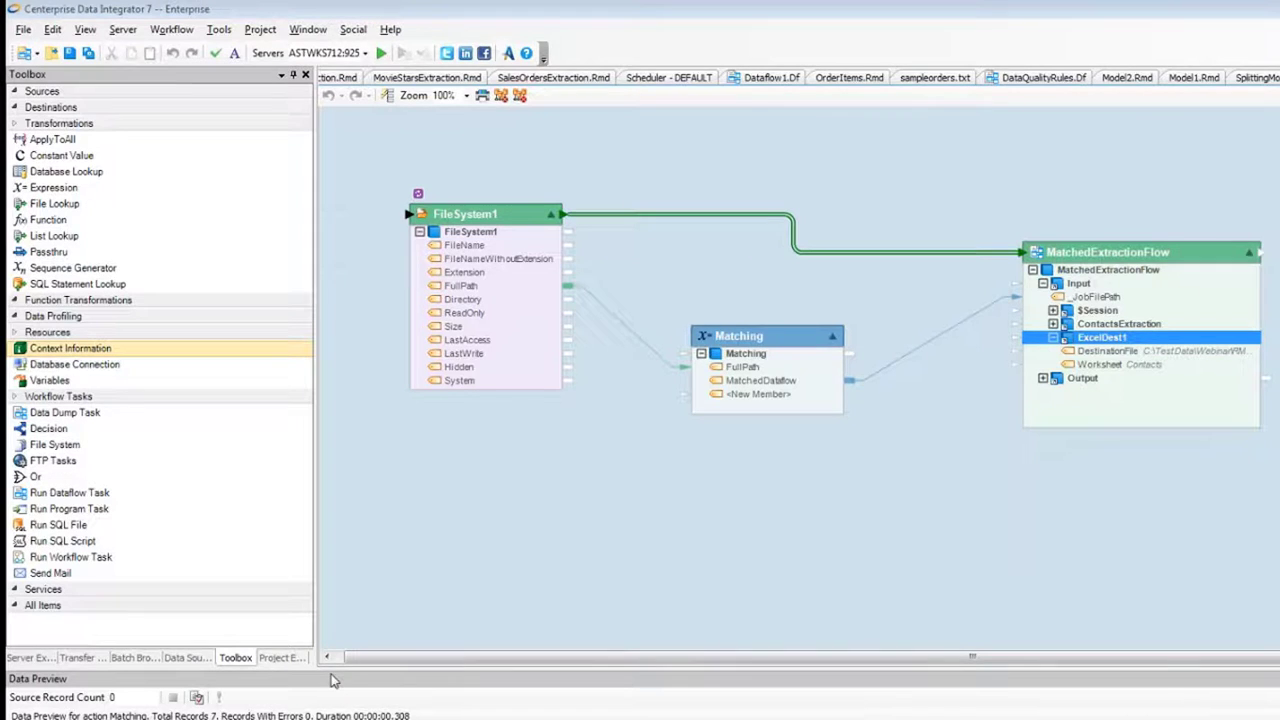
Look over Dataflow1, and open the report options of the MovieStarsExtraction model to examine its data file and reading settings
click(788, 78)
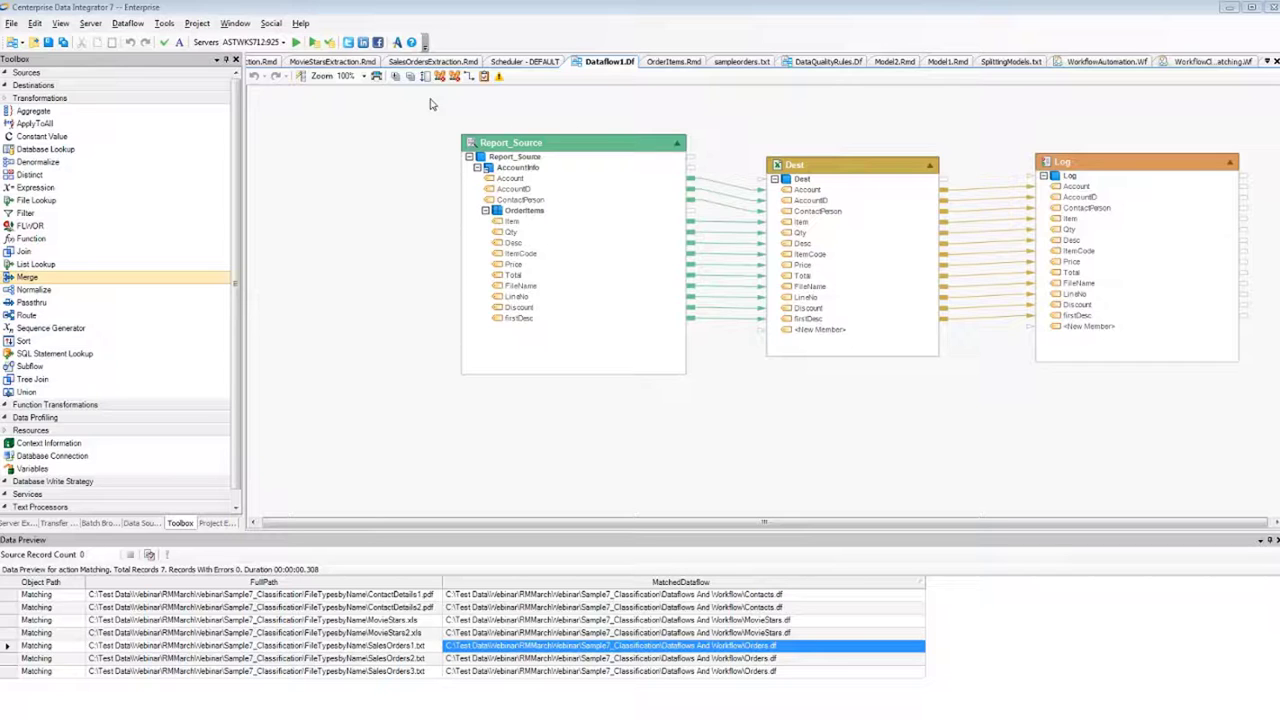
click(216, 523)
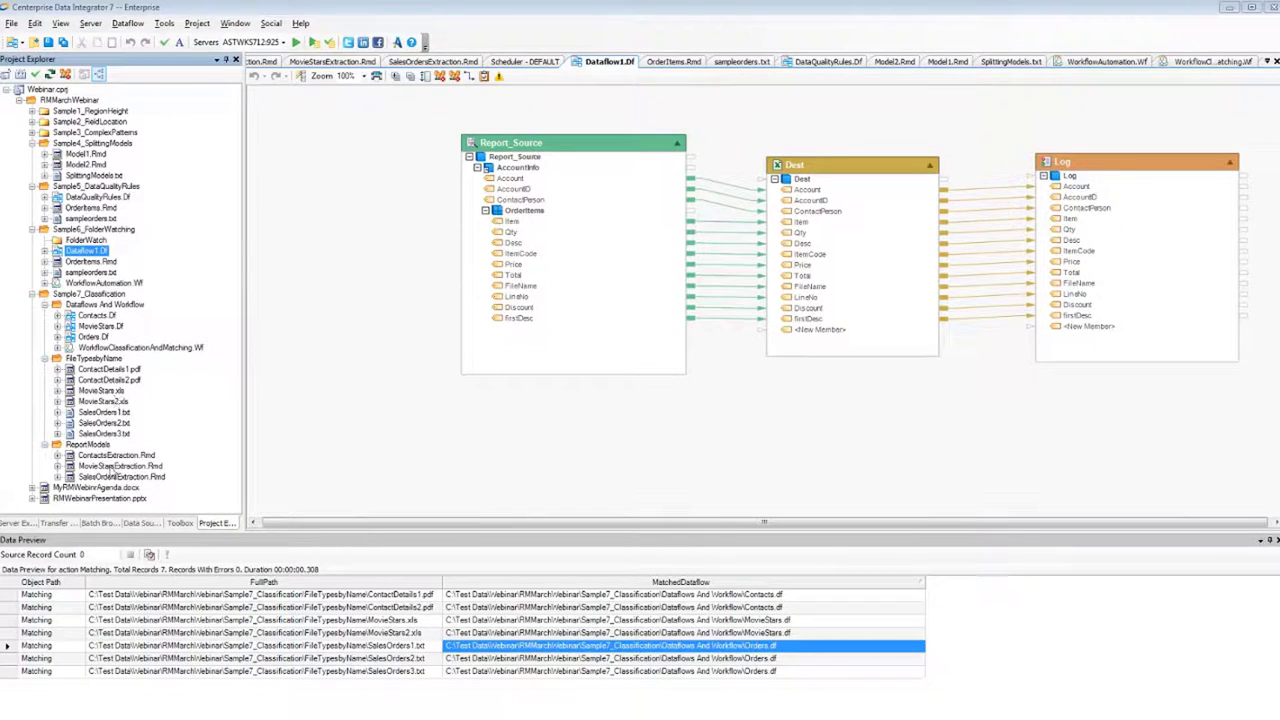
click(120, 401)
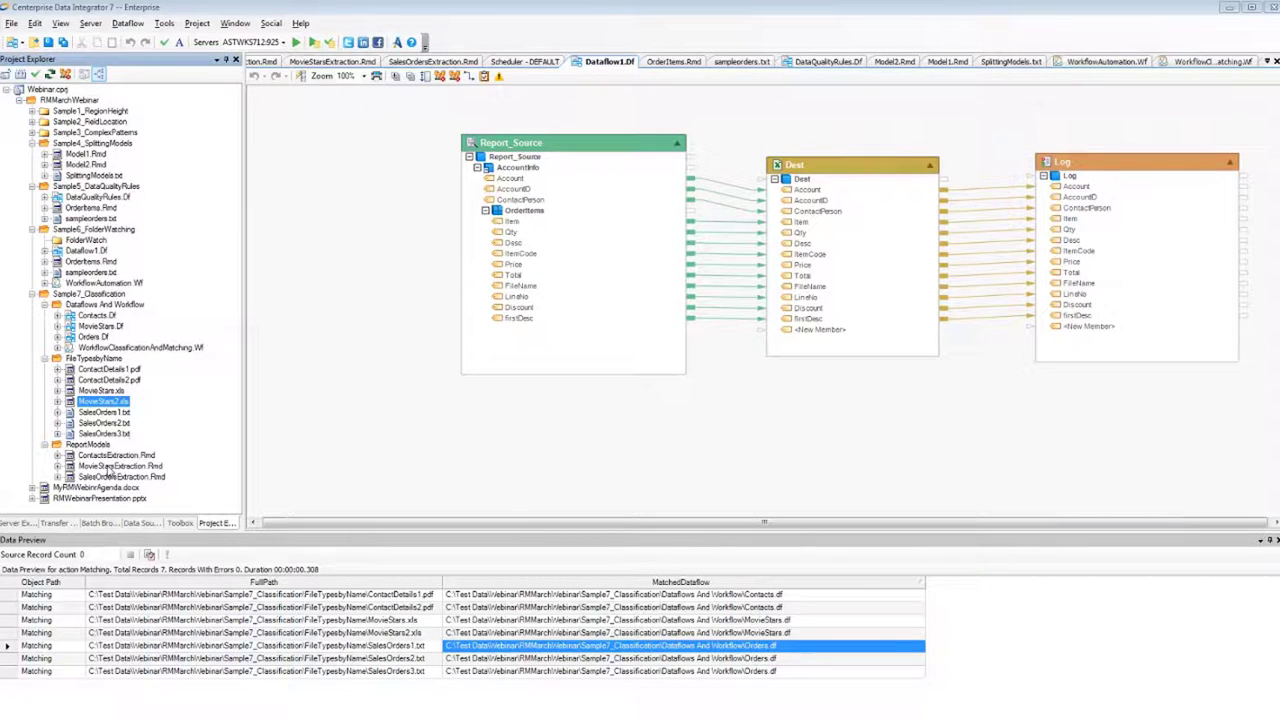
double_click(116, 466)
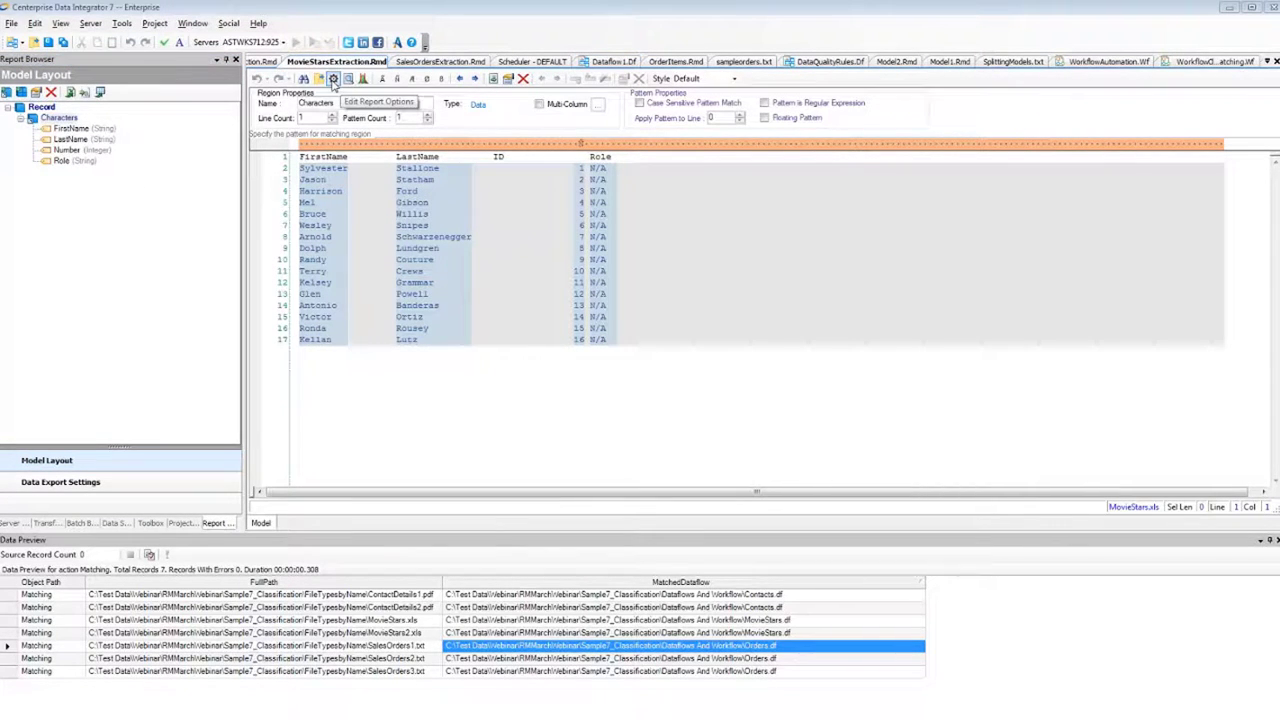
click(348, 78)
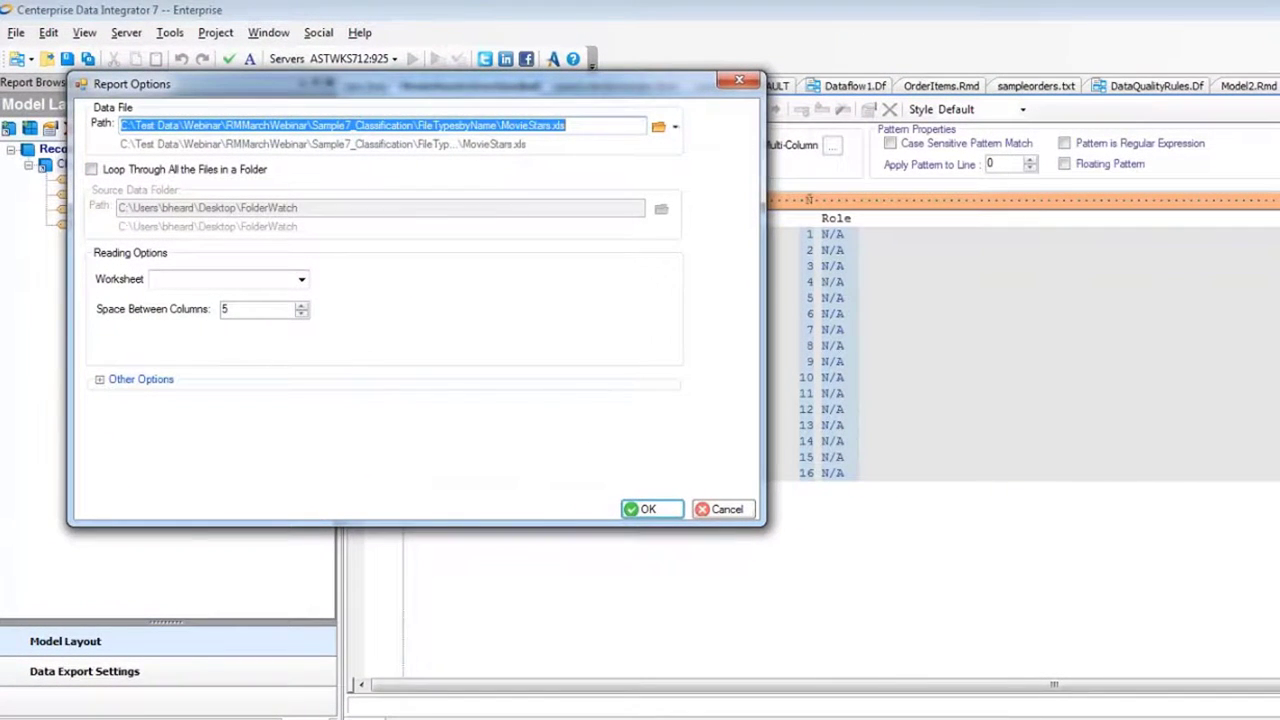
Check the worksheet choices in the MovieStarsExtraction report options, and close the options without changing anything
click(302, 283)
click(302, 283)
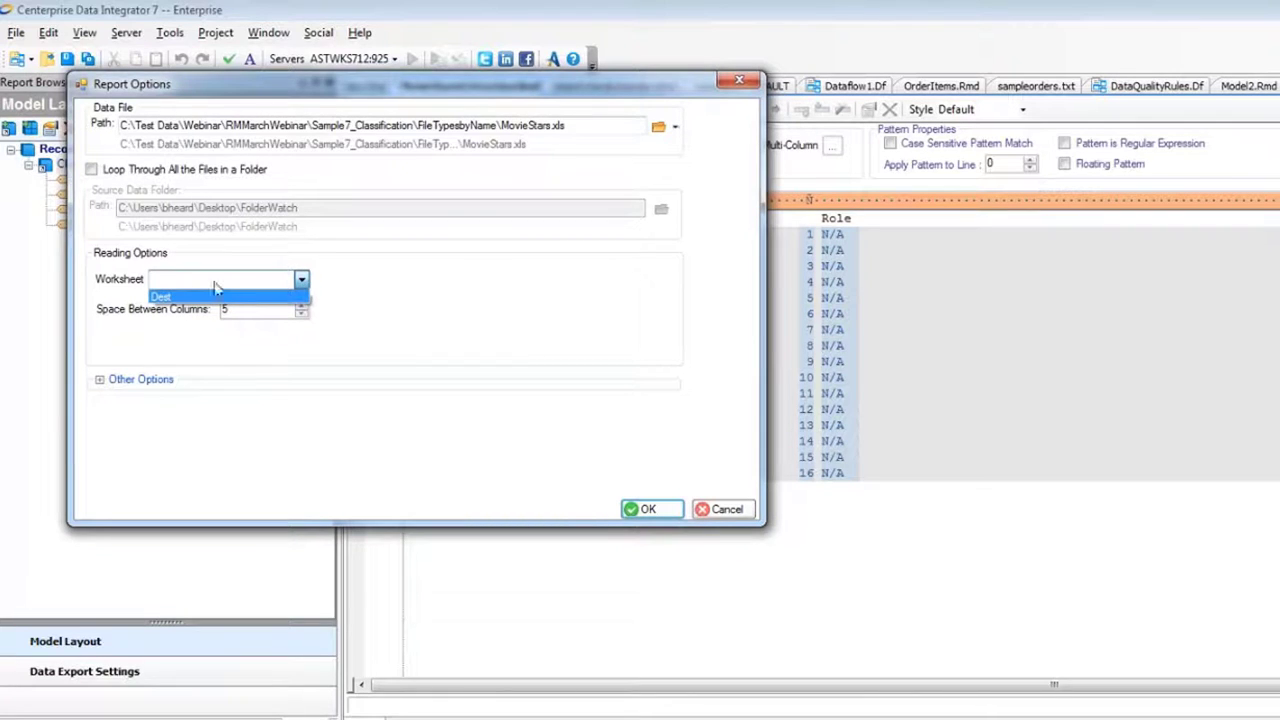
click(392, 286)
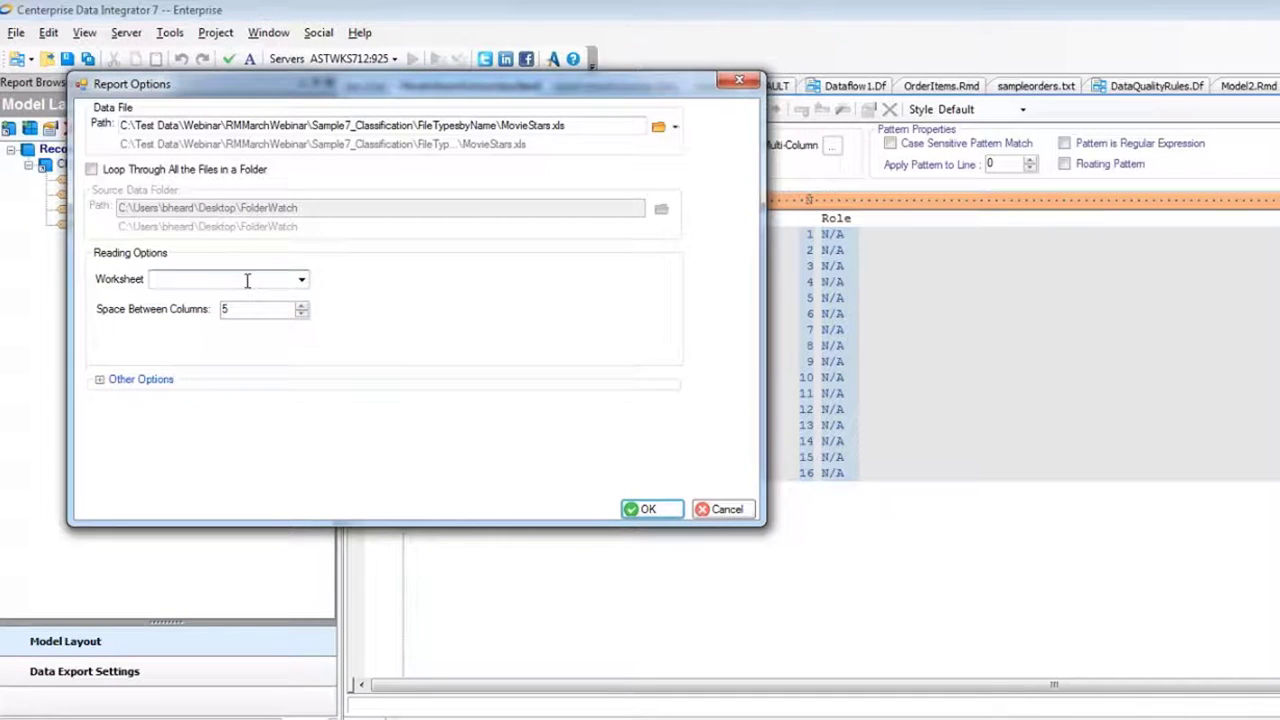
click(728, 510)
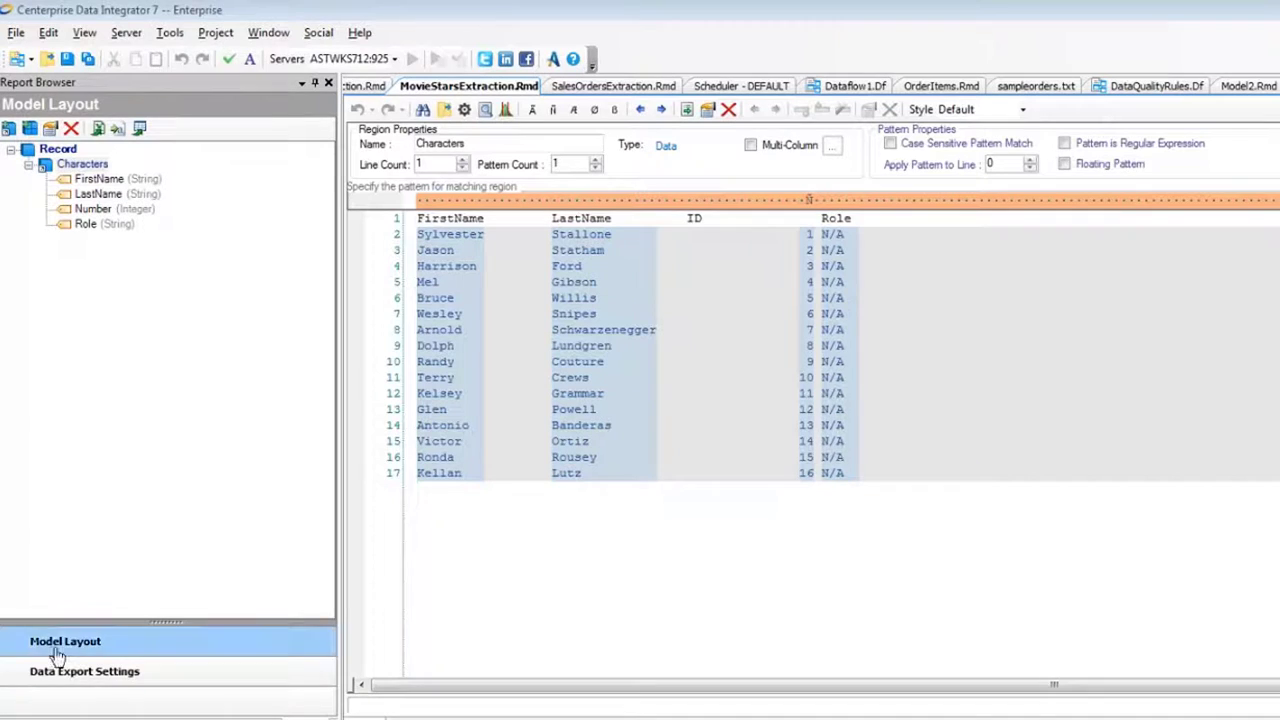
Start a new report model, examine the data file types it can read, including Excel, Word, PRN and PDF, and cancel it
click(60, 706)
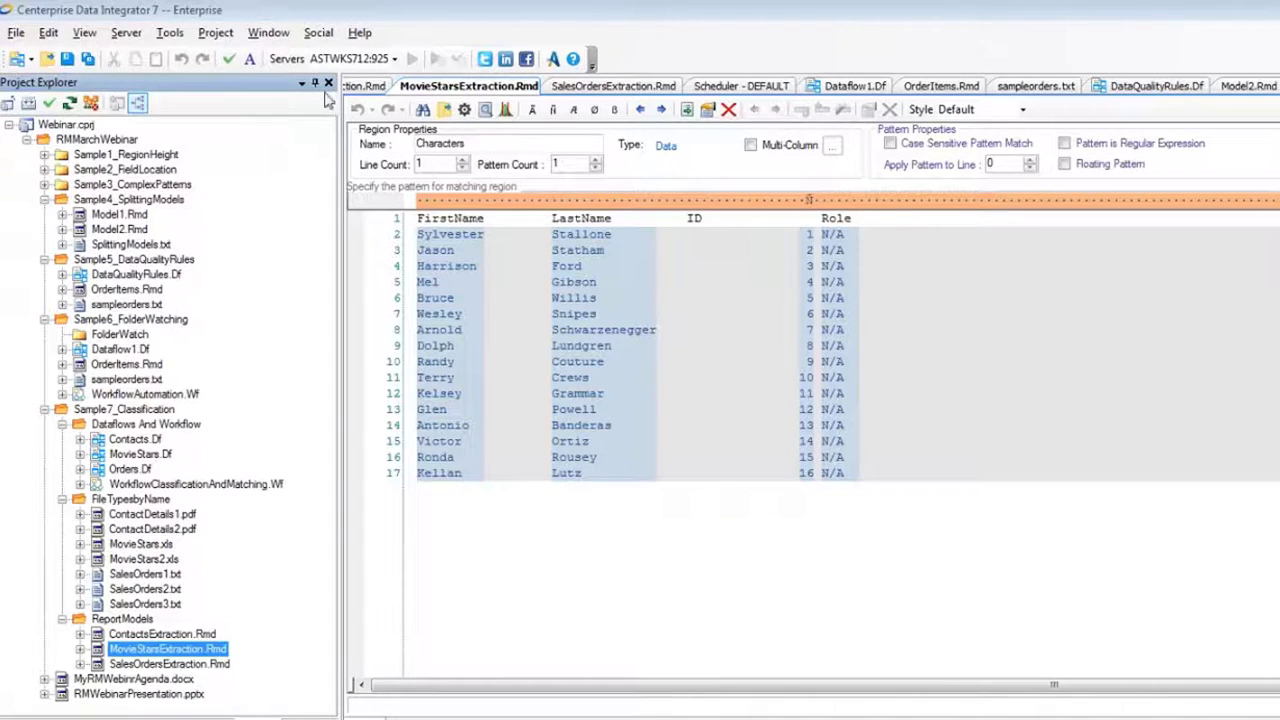
click(48, 32)
click(16, 33)
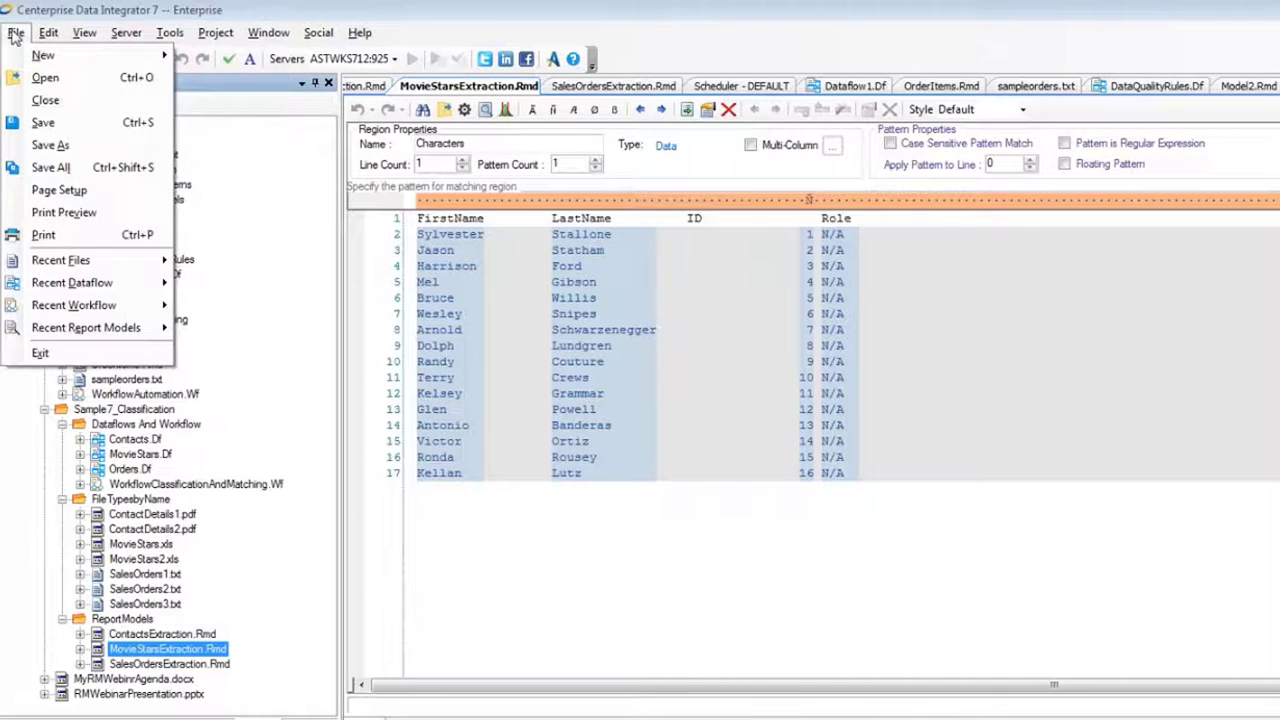
mouse_move(100, 55)
click(229, 82)
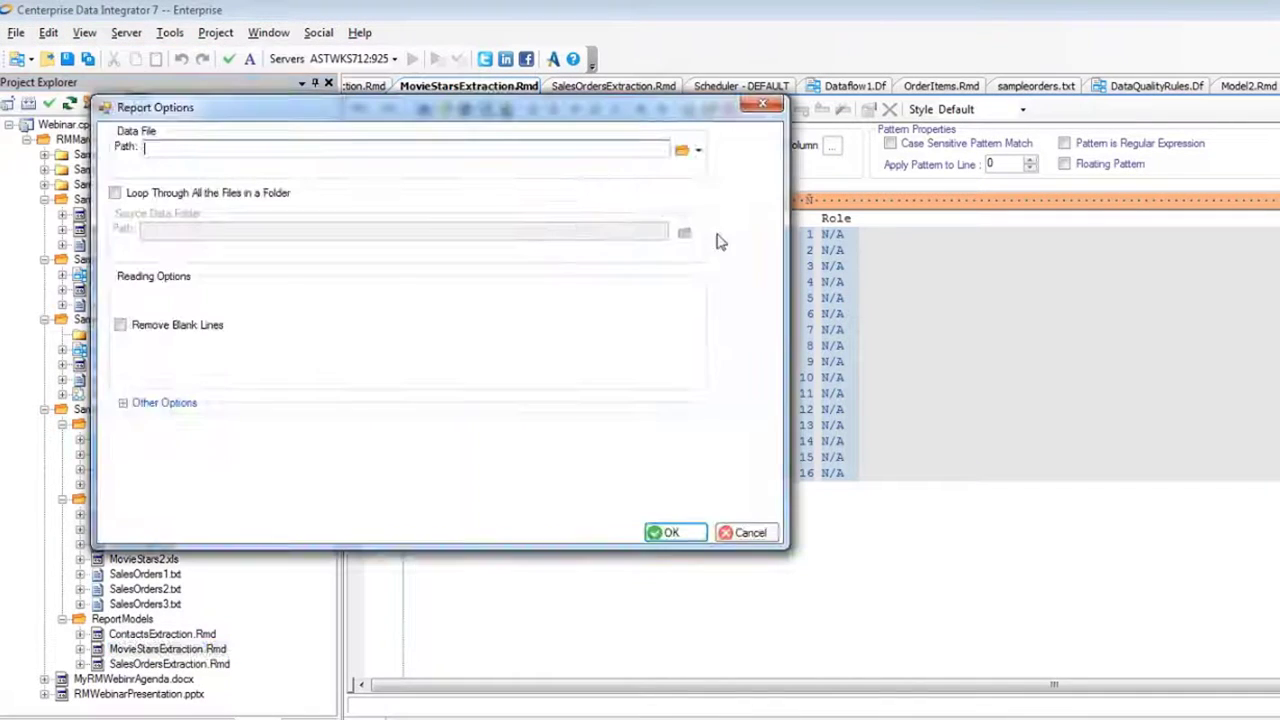
click(683, 150)
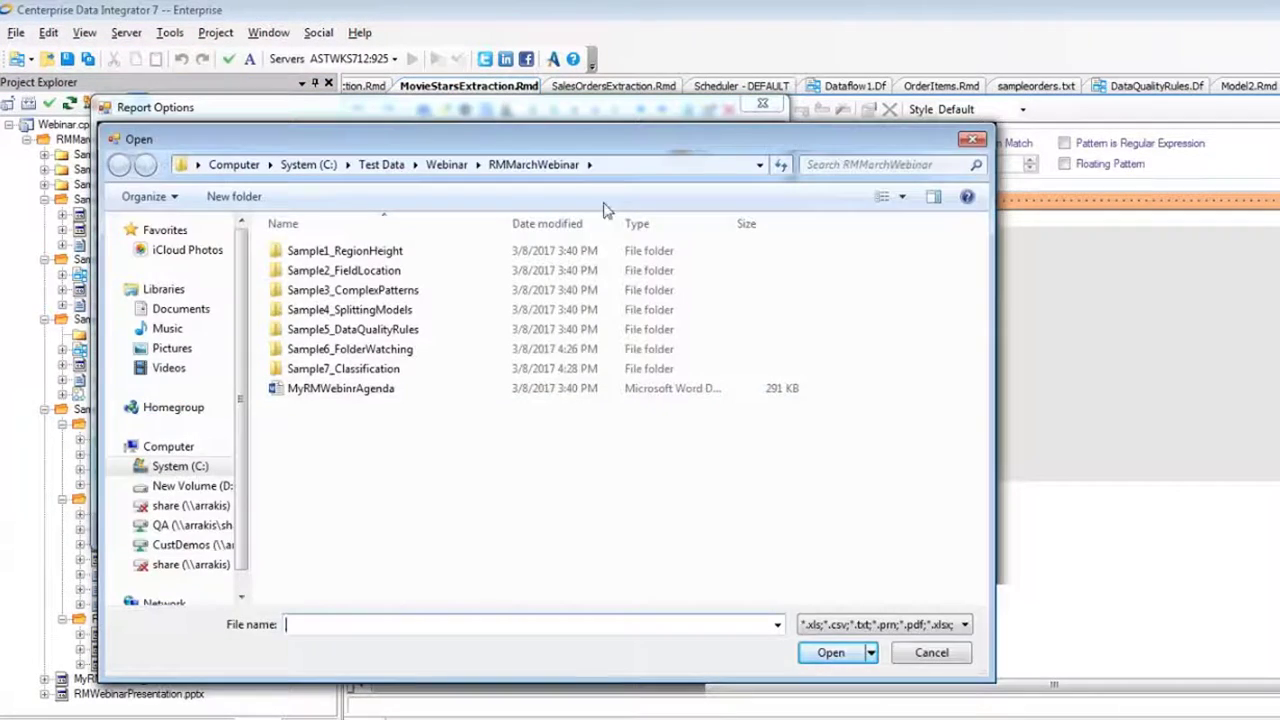
click(860, 594)
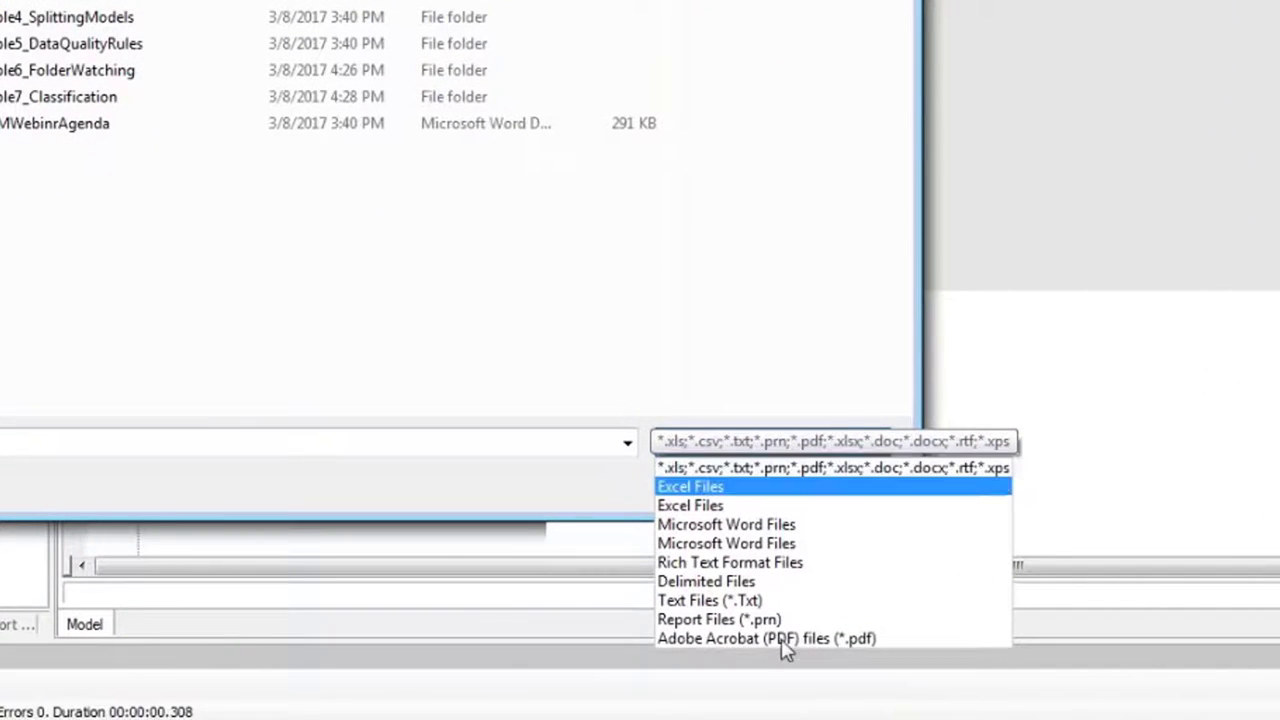
click(719, 619)
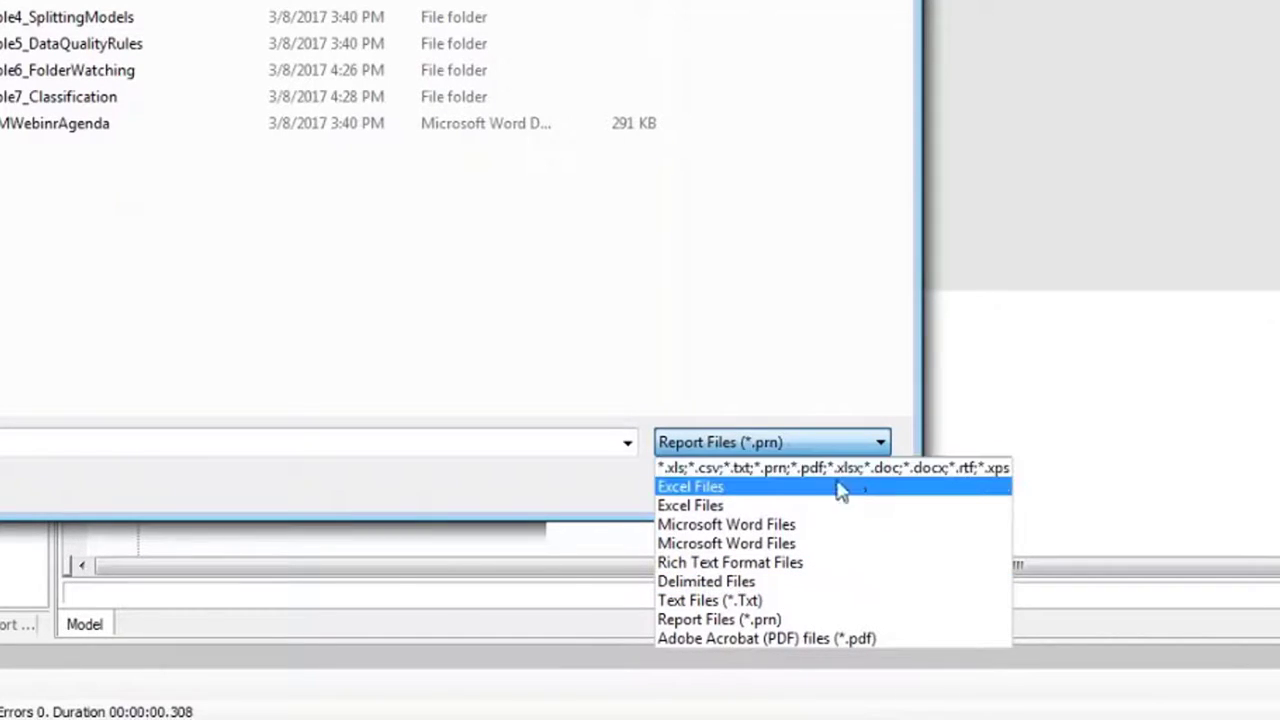
click(744, 275)
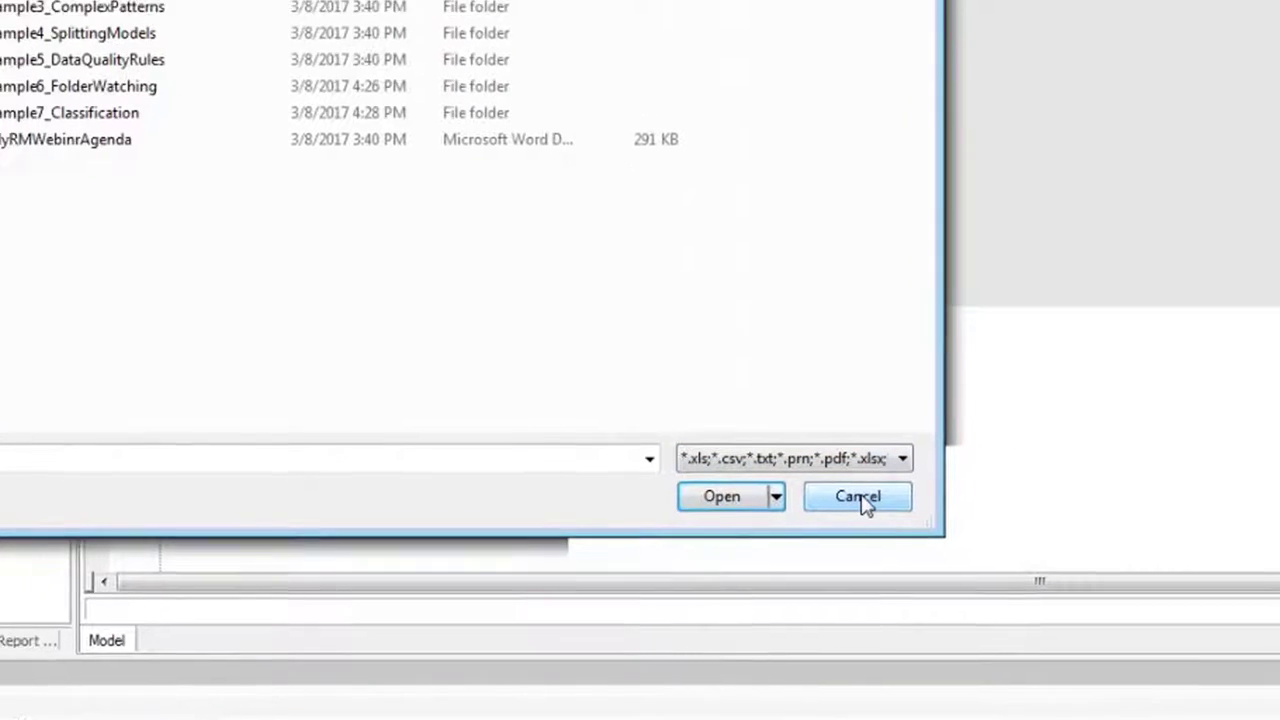
click(860, 500)
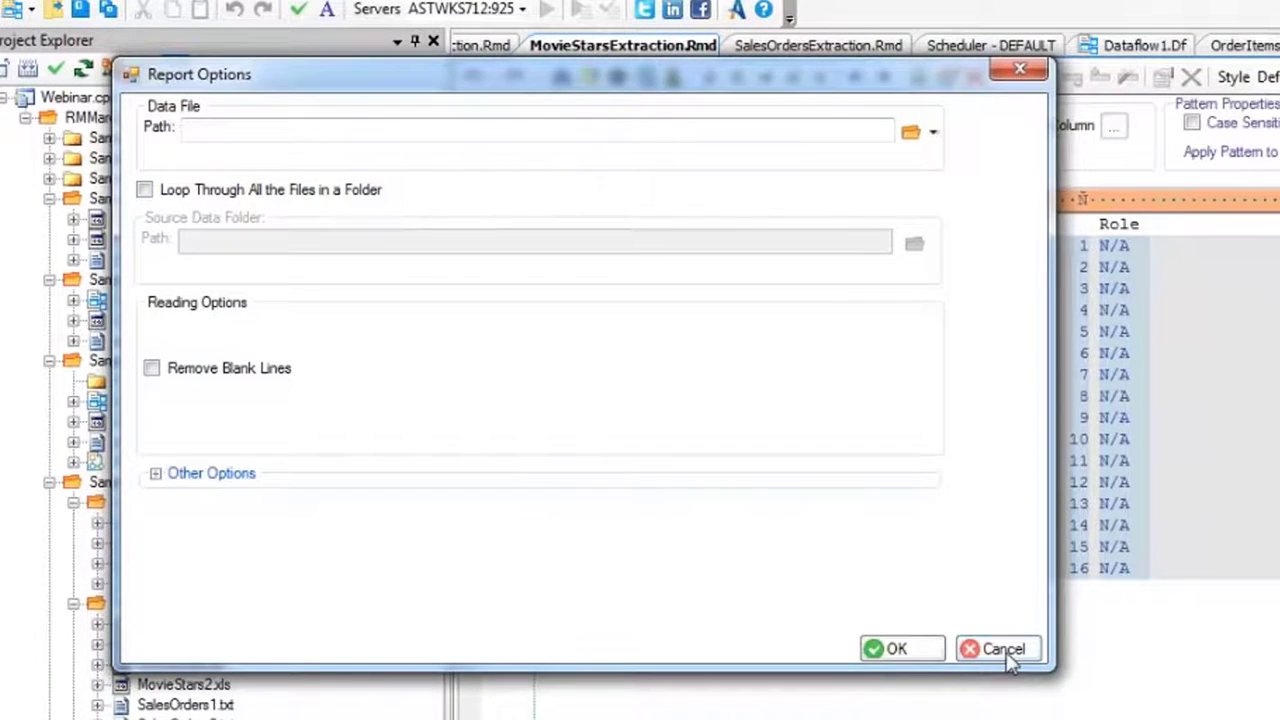
click(1003, 650)
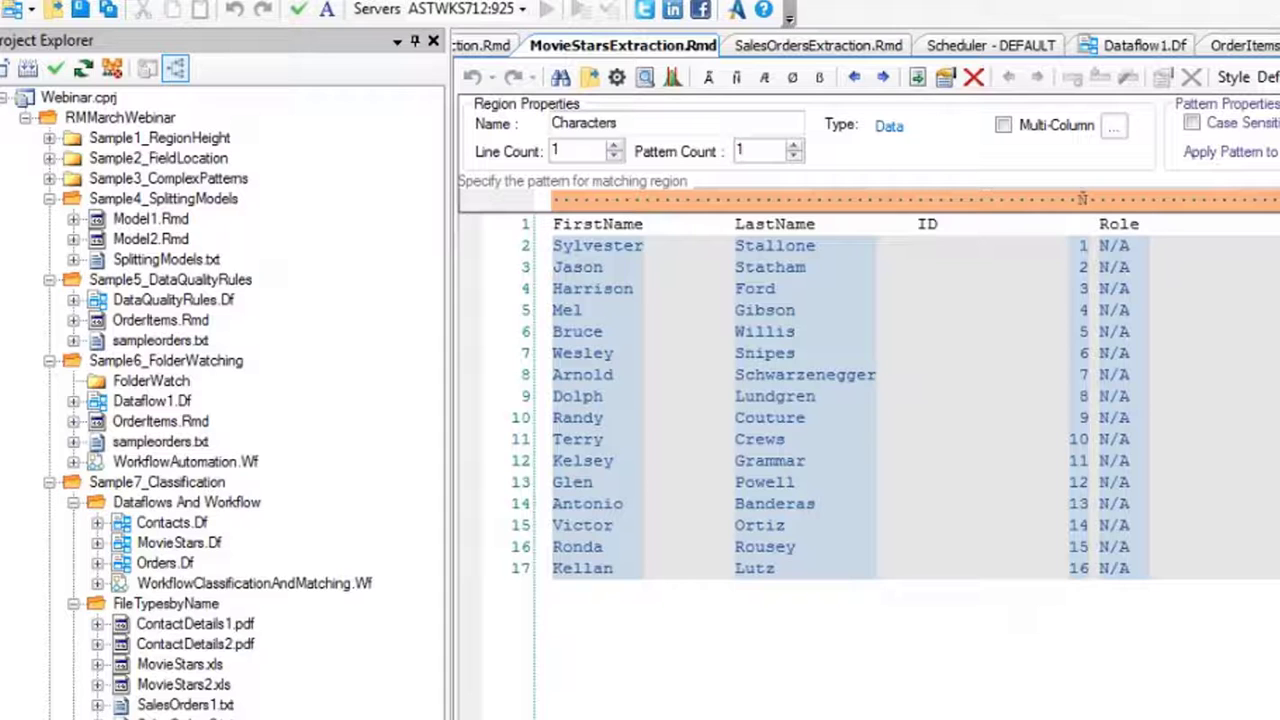
Examine the PDF reading options of the ContactsExtraction model, trying Run OCR with Zoom Level, and discard the change
click(480, 45)
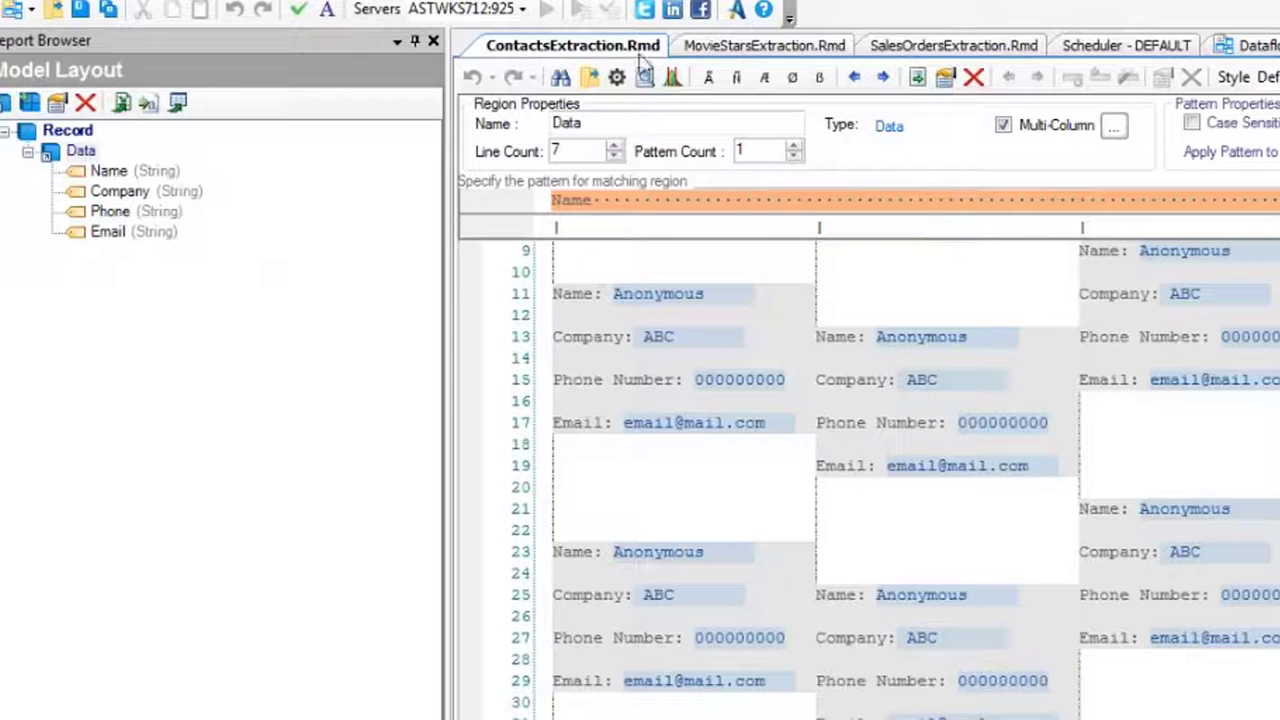
click(617, 77)
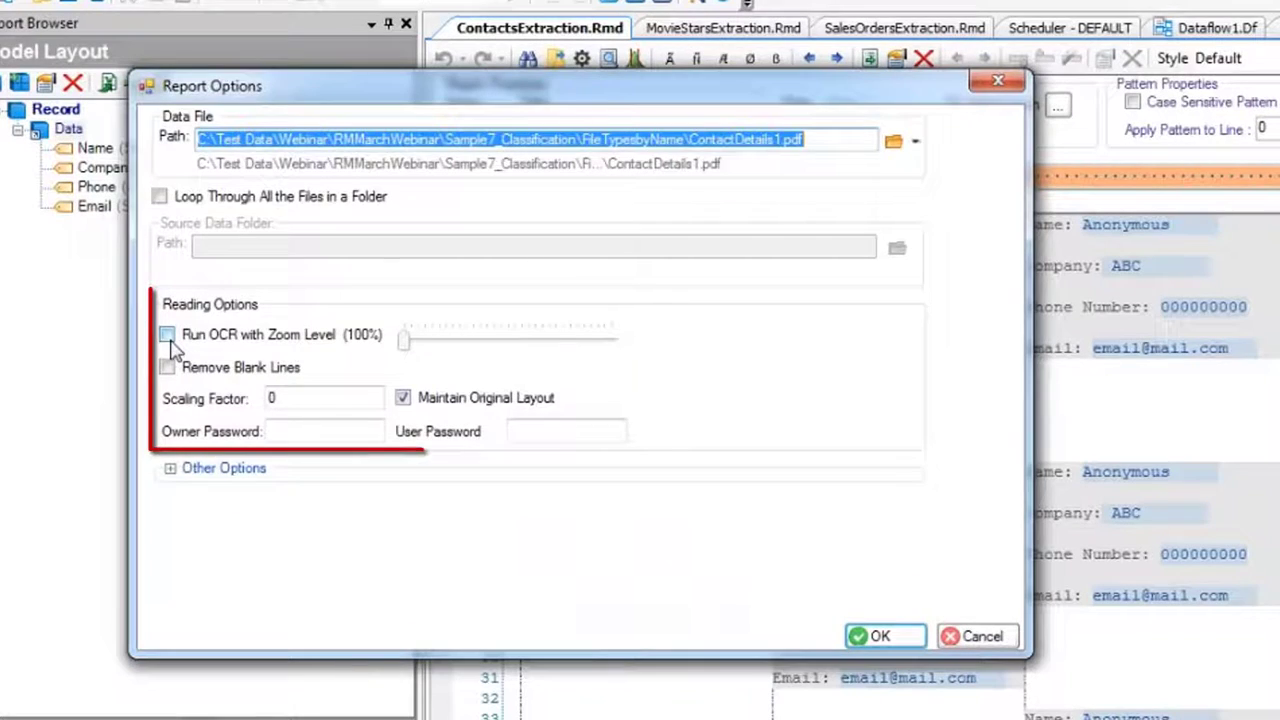
click(167, 335)
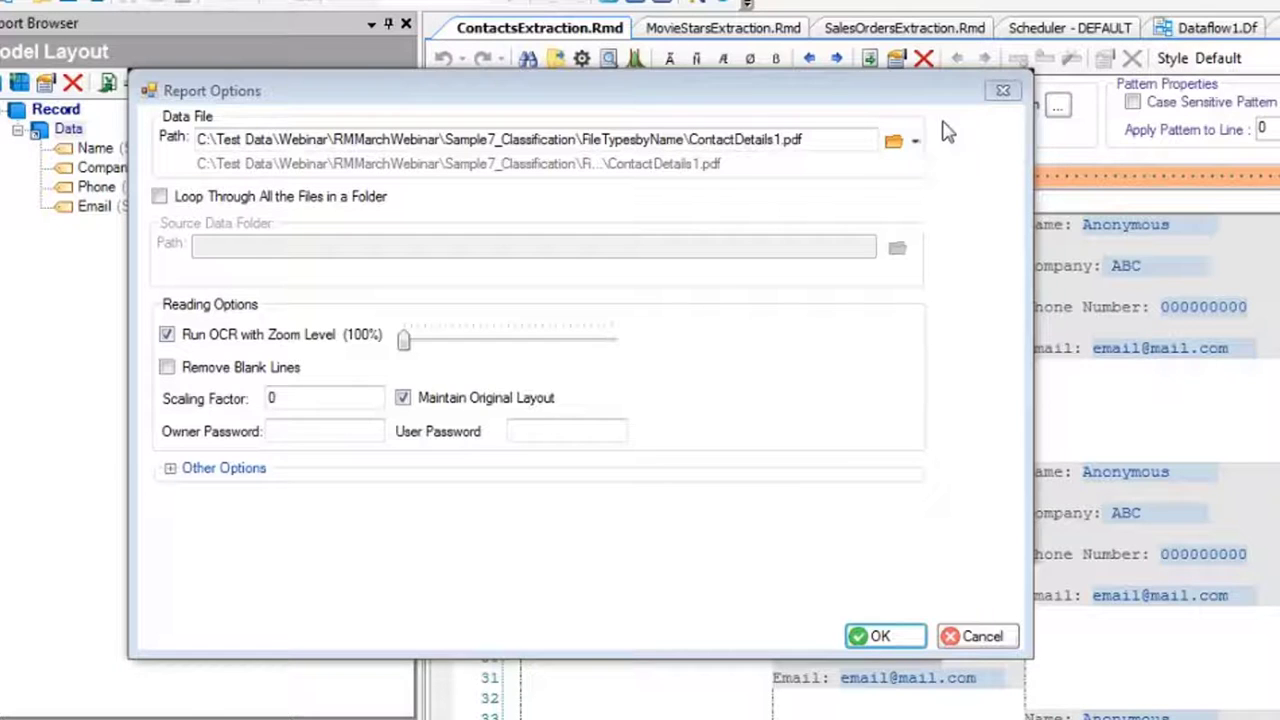
click(1002, 90)
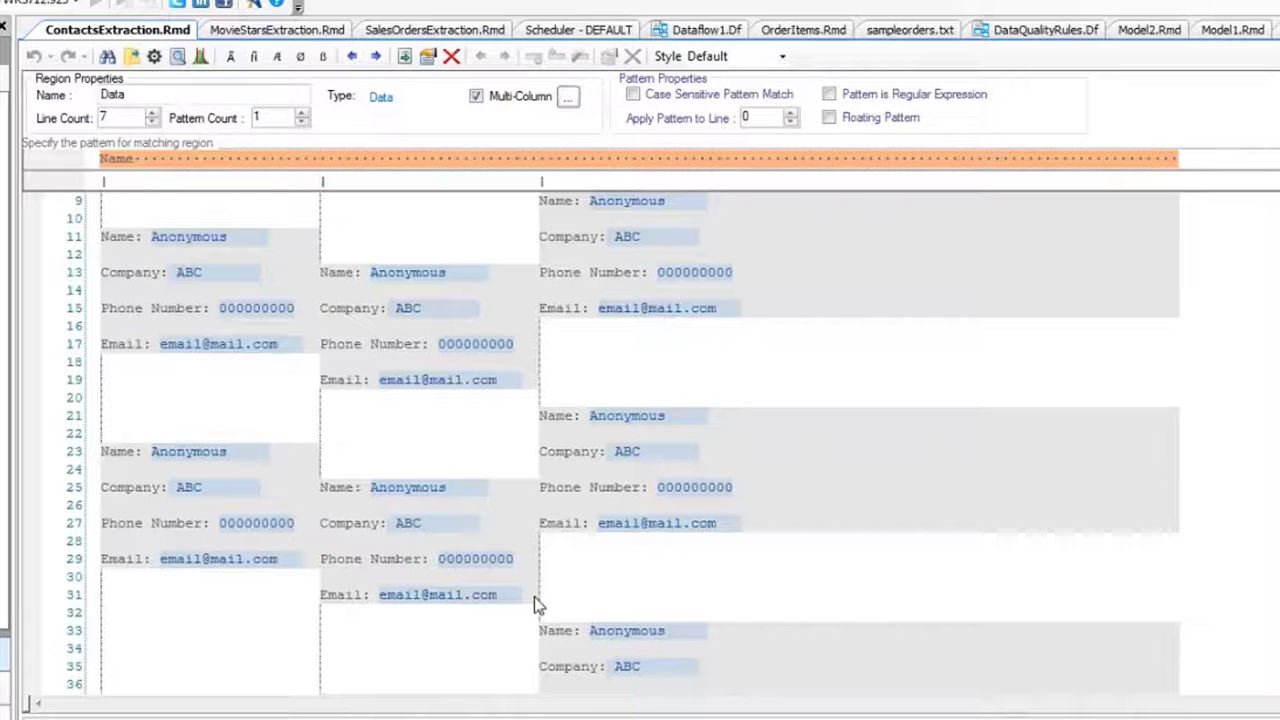
Inspect the Name field in the contacts report, and open the field properties of the Company field
mouse_move(212, 272)
mouse_move(240, 237)
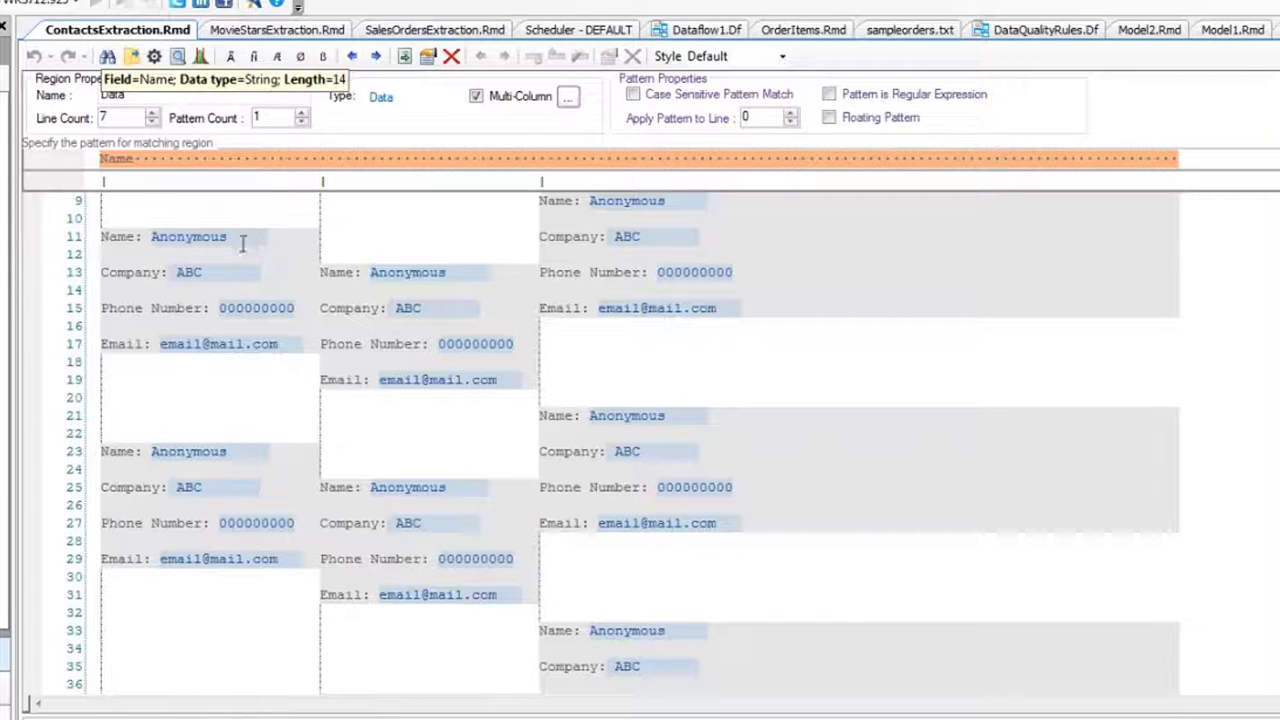
click(238, 236)
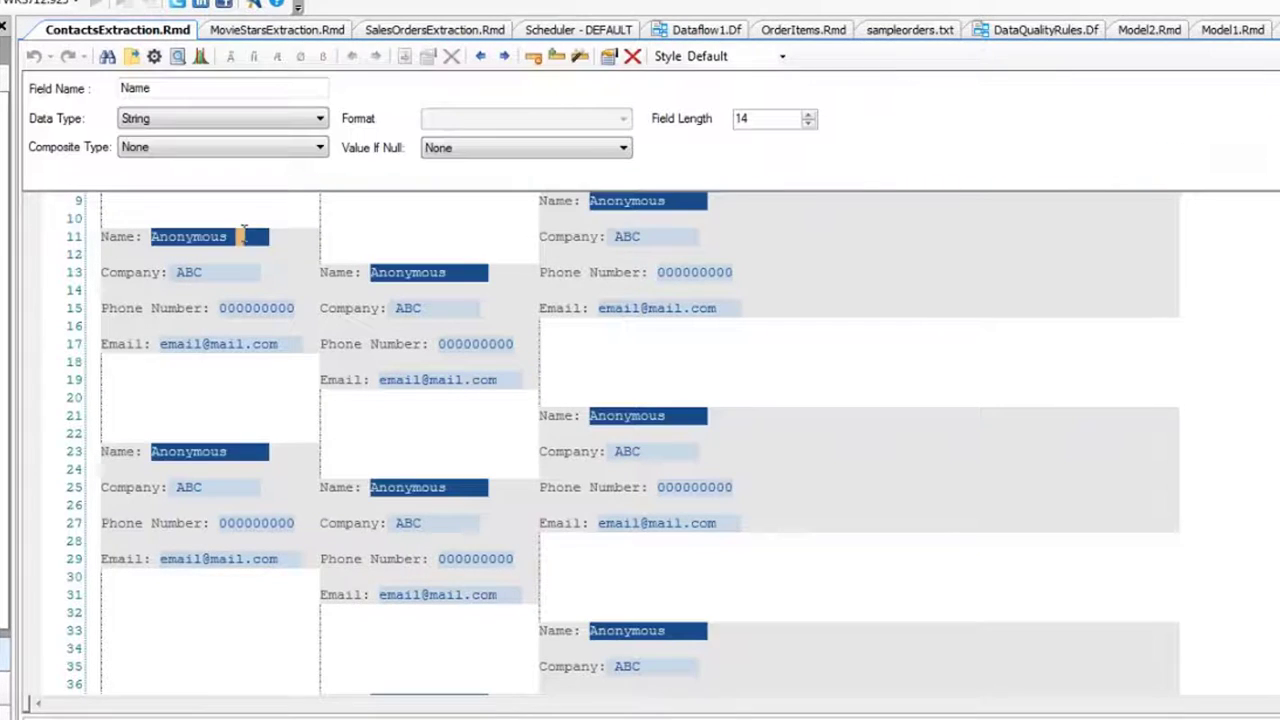
click(652, 236)
right_click(660, 237)
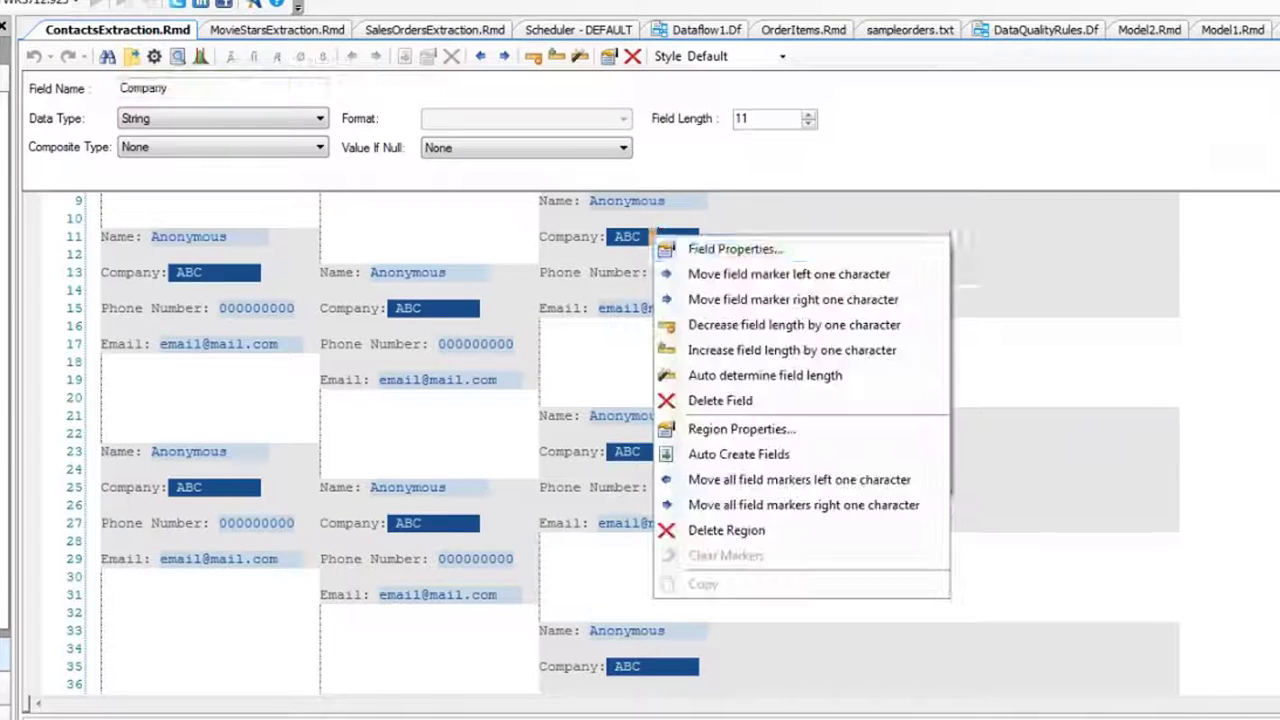
click(686, 248)
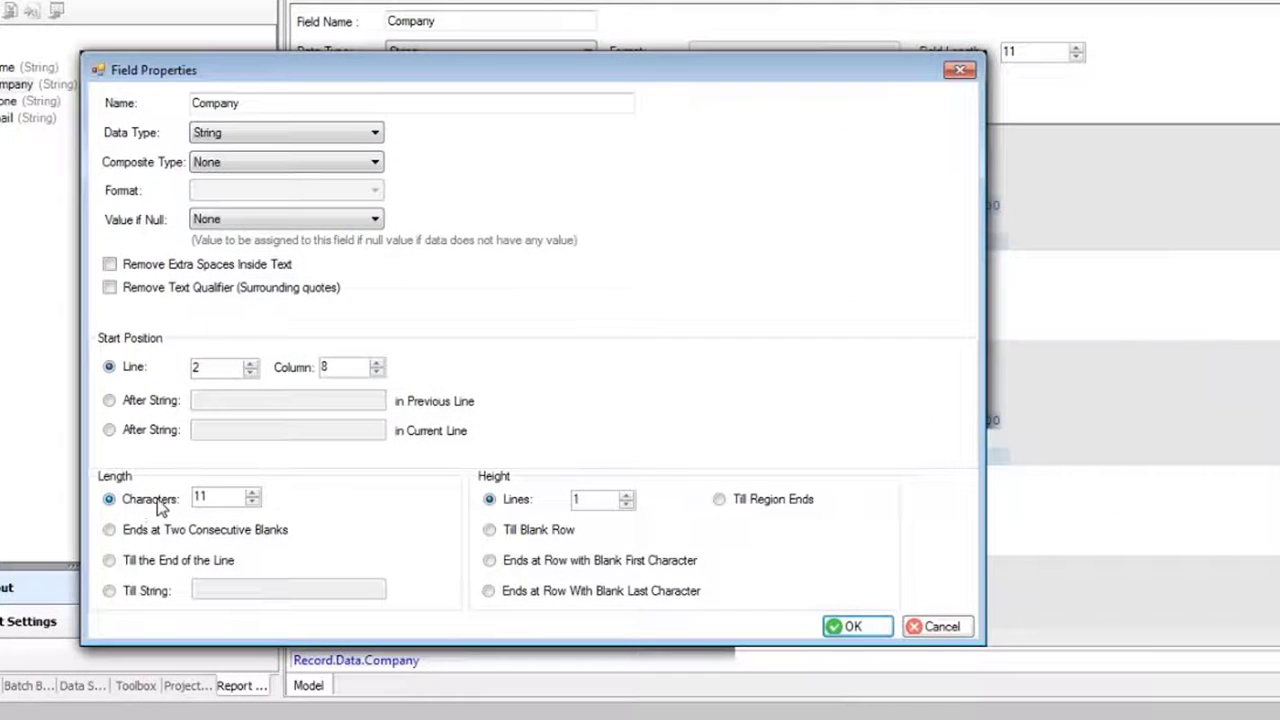
Examine the Company field's character length and start position against the report text, and close its properties without changes
double_click(216, 497)
click(220, 497)
drag(434, 74, 1125, 255)
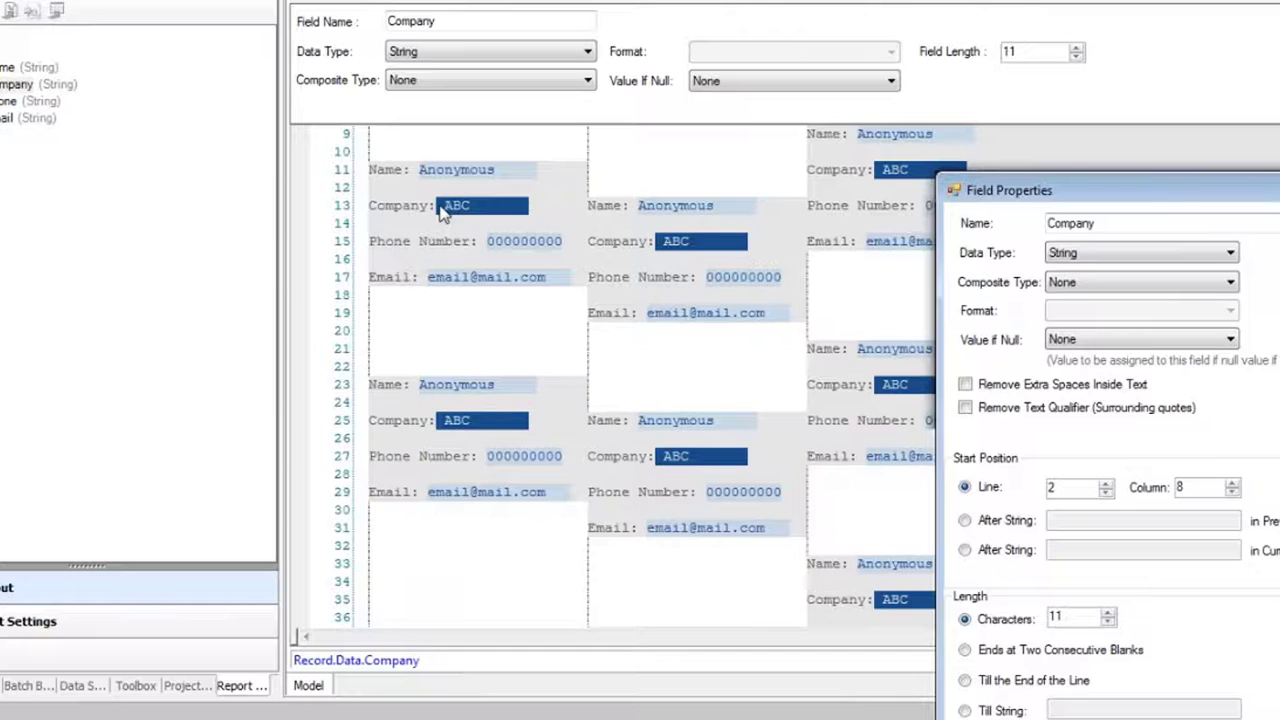
drag(1069, 196, 934, 21)
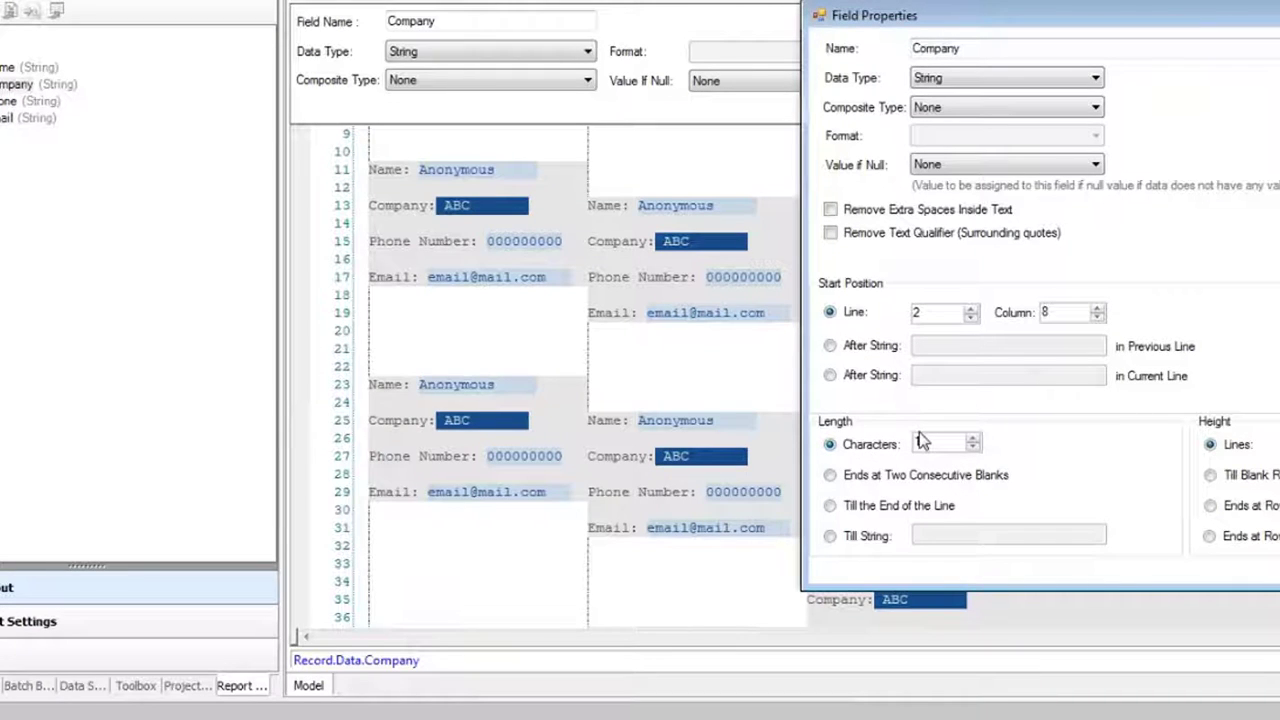
text(11)
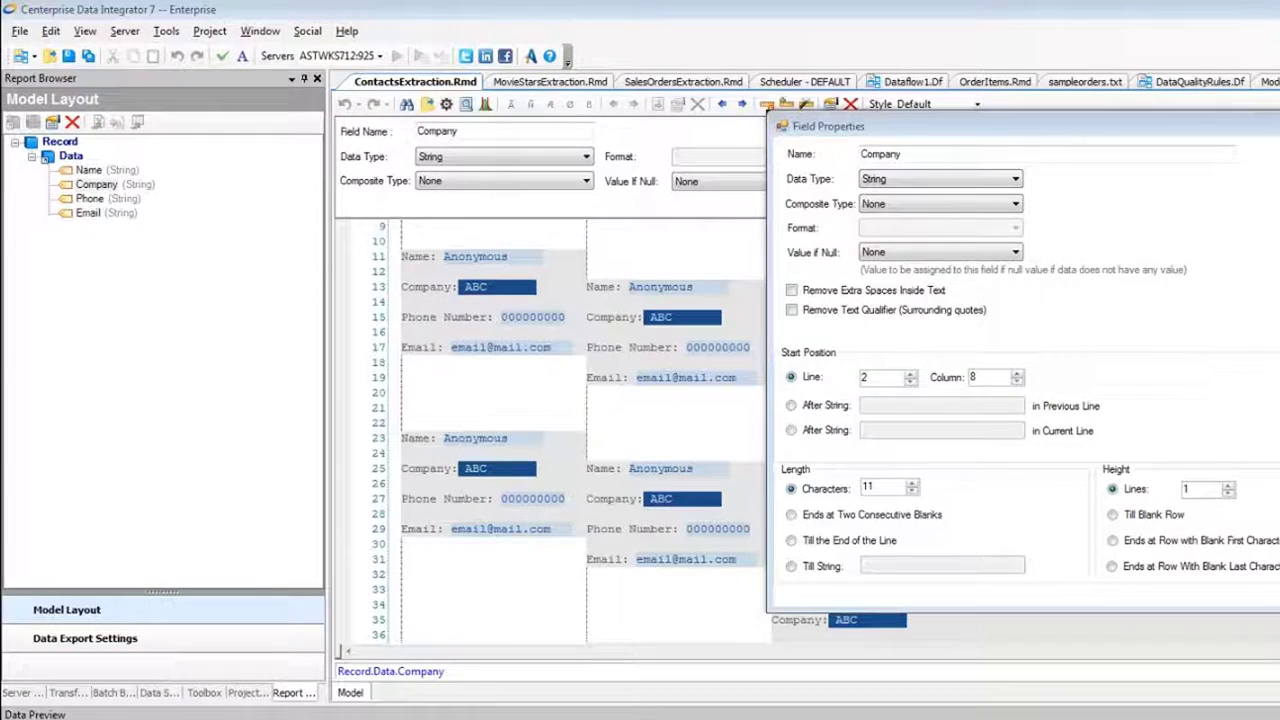
drag(1050, 128, 486, 118)
click(943, 117)
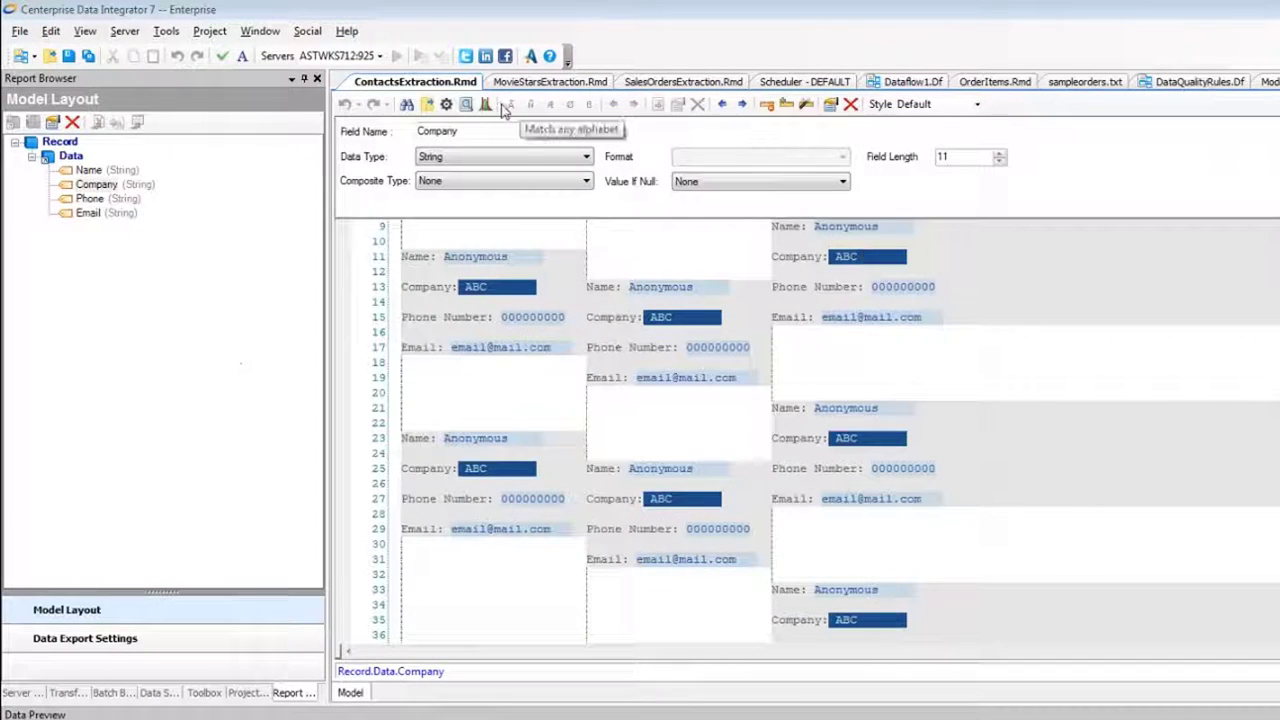
Examine the Other Options of the ContactsExtraction report, including Line Count, dismiss the calendar reminder, and look further down the contacts report
click(446, 104)
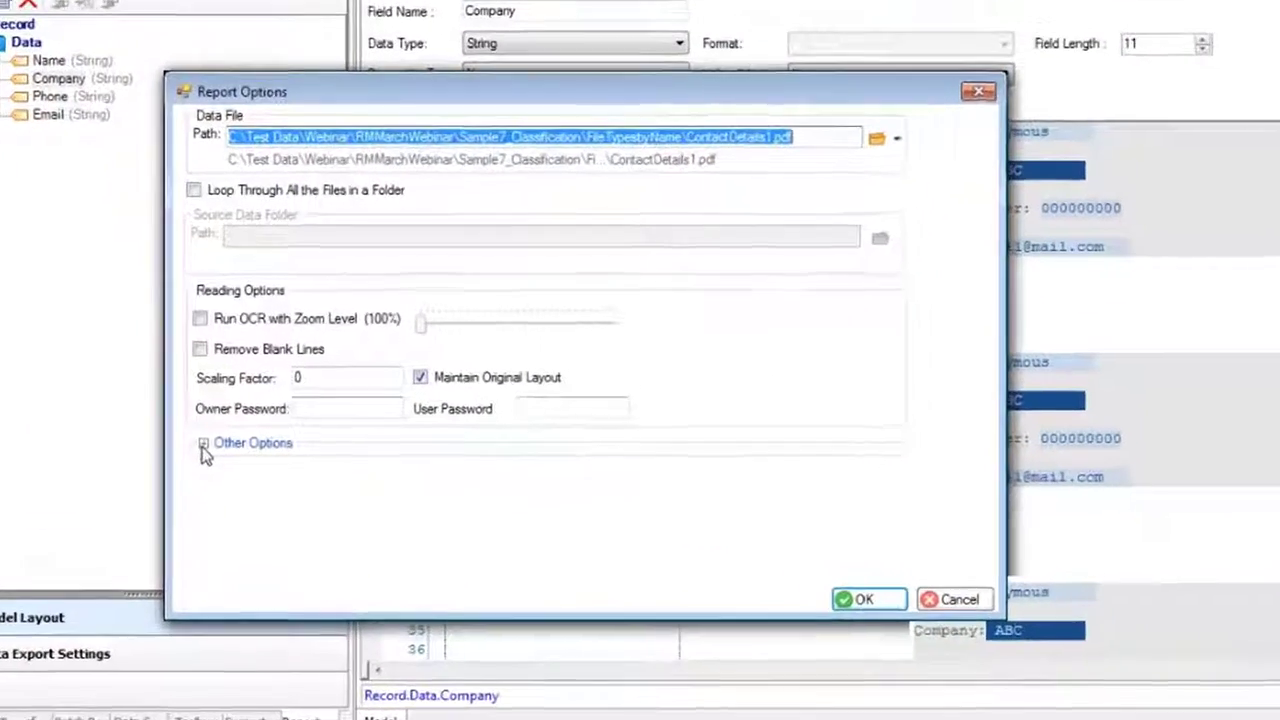
click(211, 471)
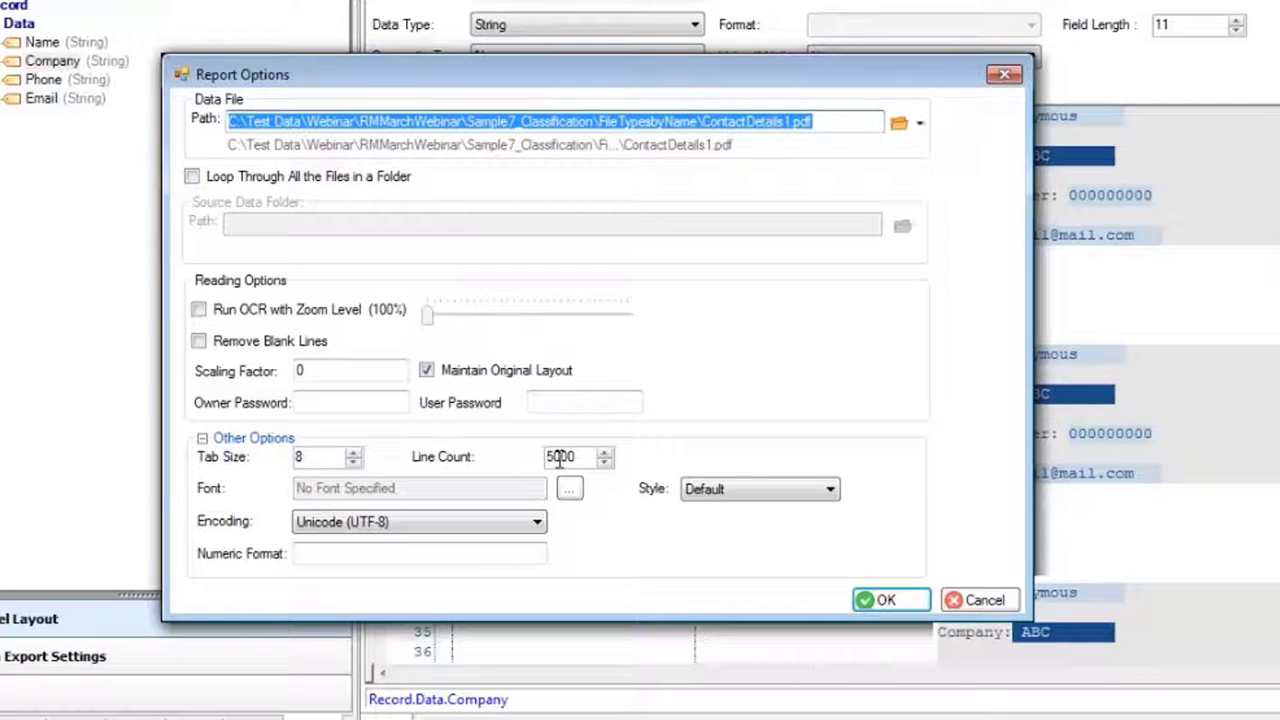
click(1004, 75)
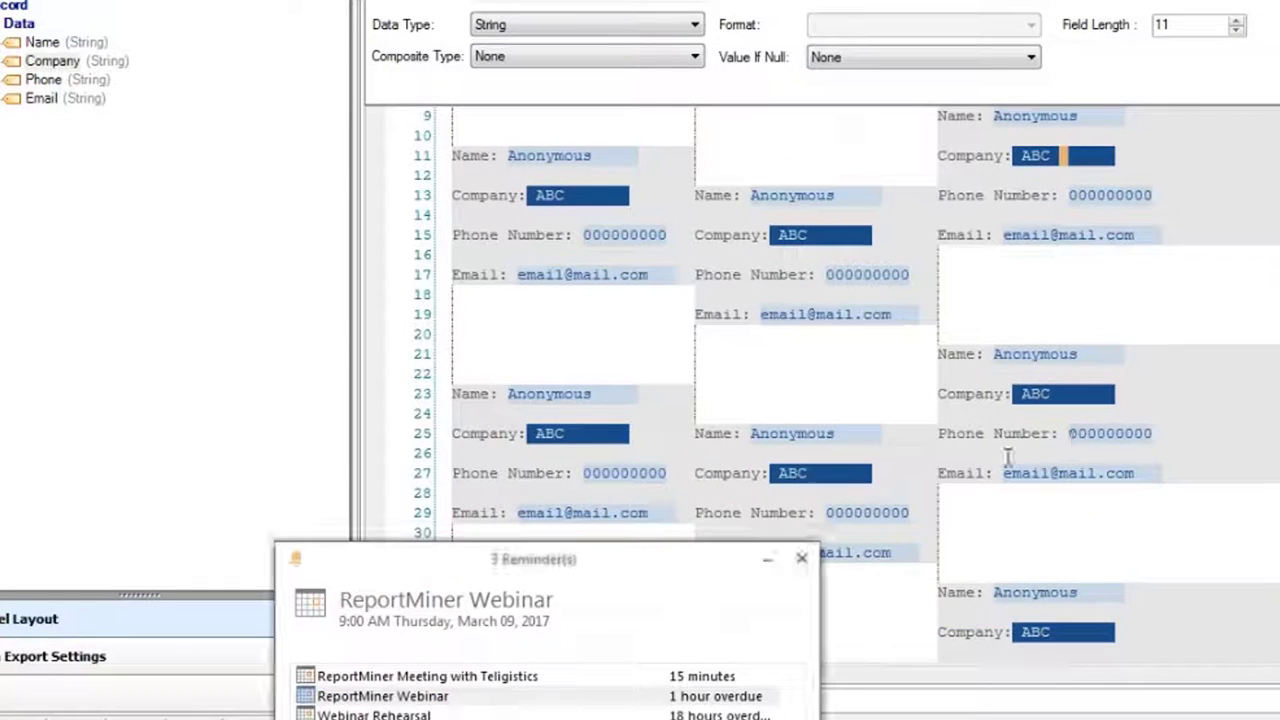
click(802, 560)
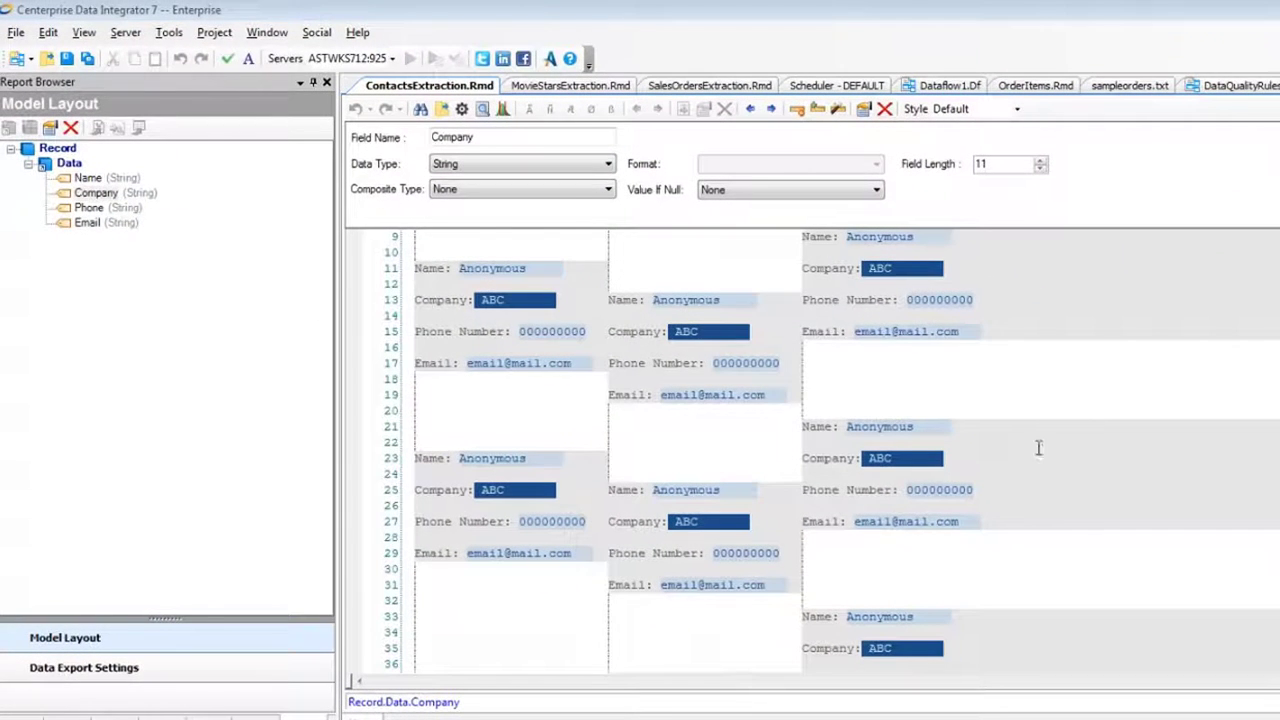
scroll(1070, 440, down, 20)
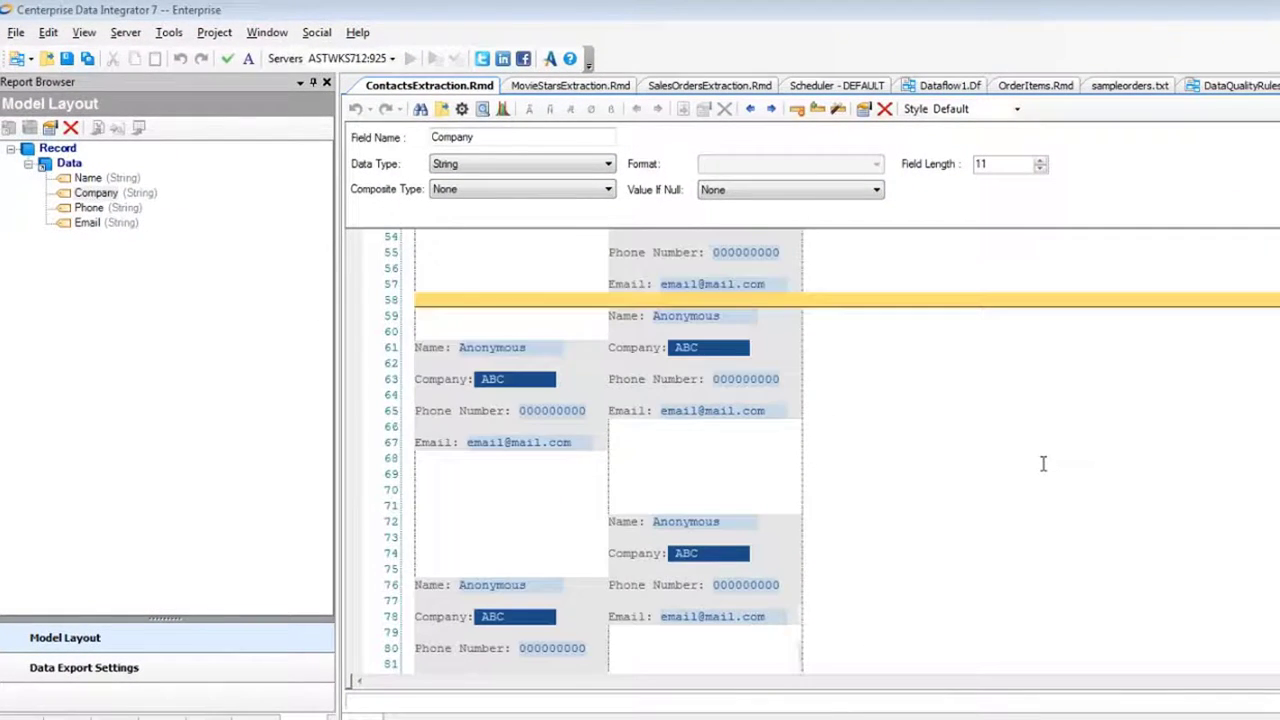
scroll(1043, 463, down, 1)
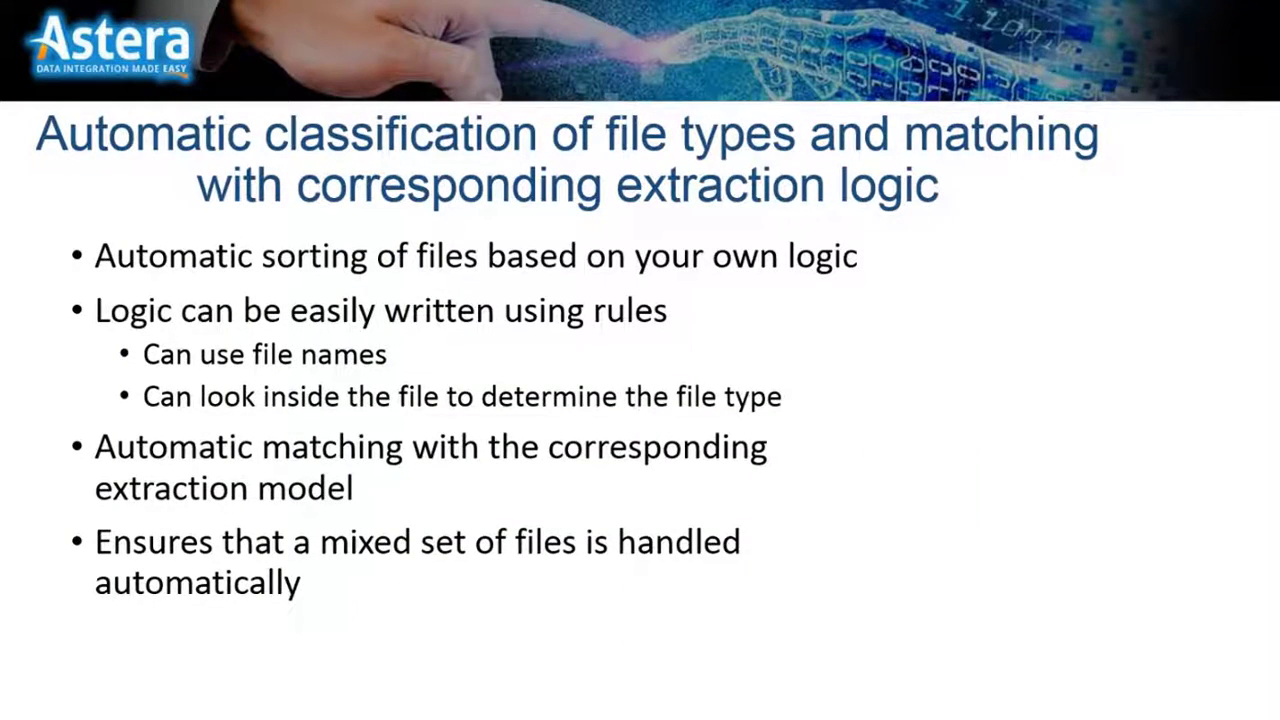
key(Right)
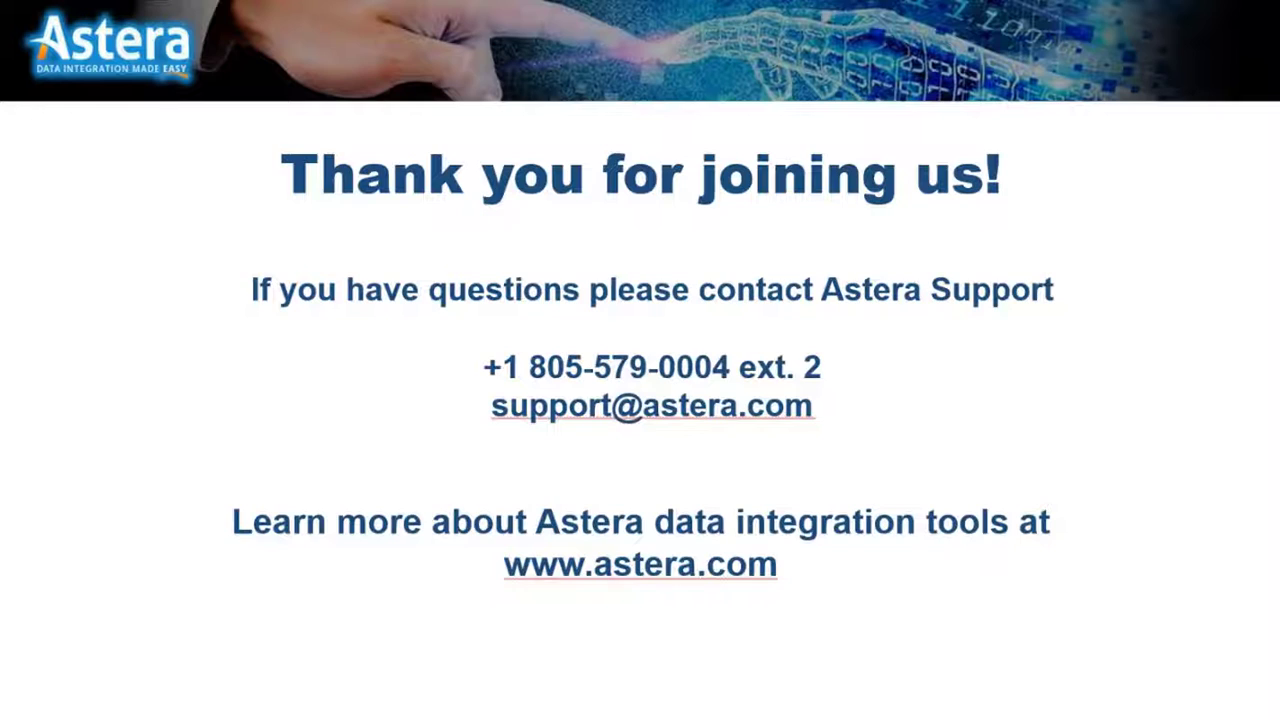